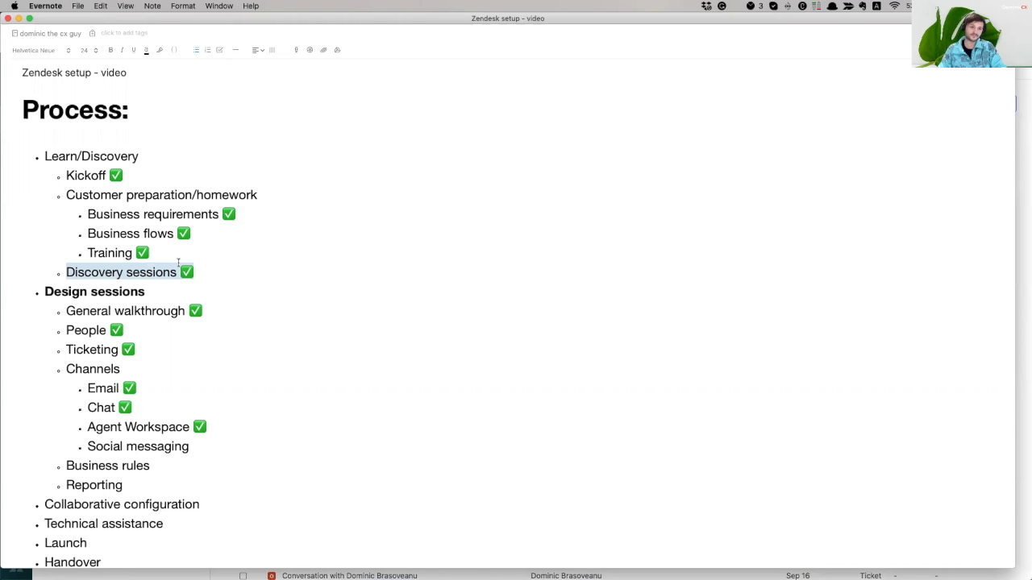
left_click(176, 266)
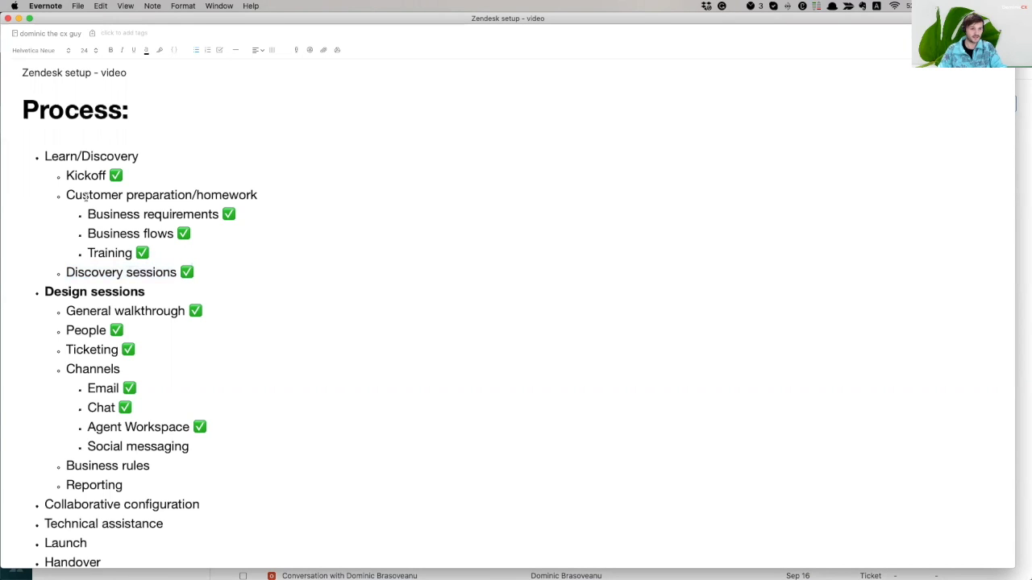
scroll(122, 258, "down", 3)
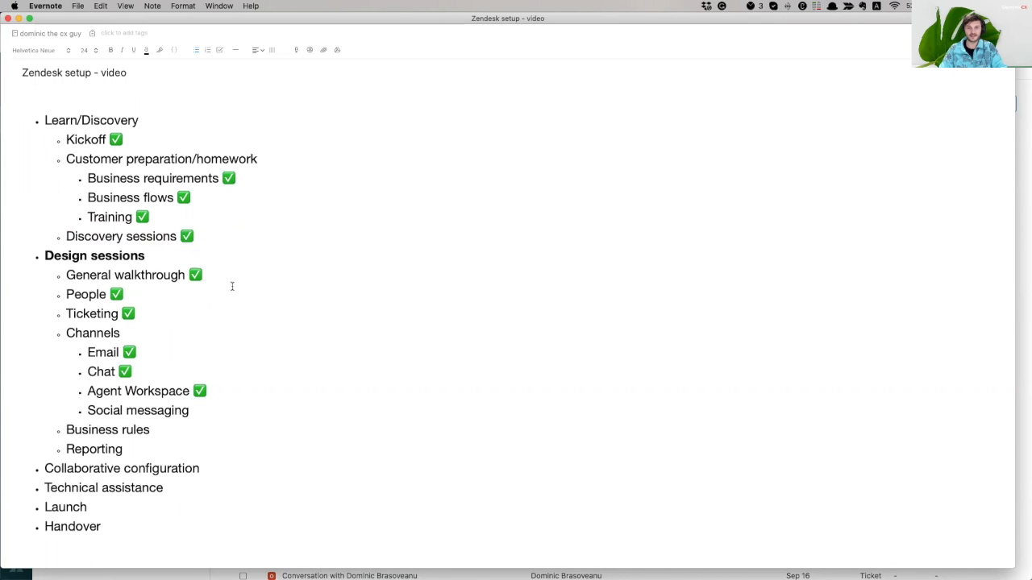
left_click_drag(54, 274, 168, 276)
key("super+z")
left_click(85, 273)
left_click_drag(78, 274, 170, 275)
left_click(171, 275)
left_click_drag(90, 275, 171, 273)
left_click(85, 291)
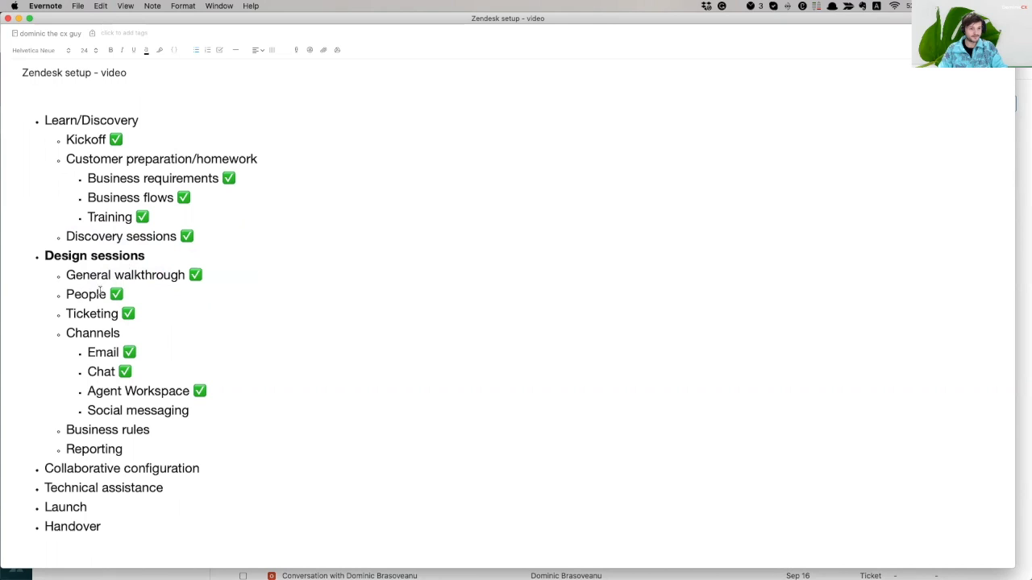
triple_click(51, 252)
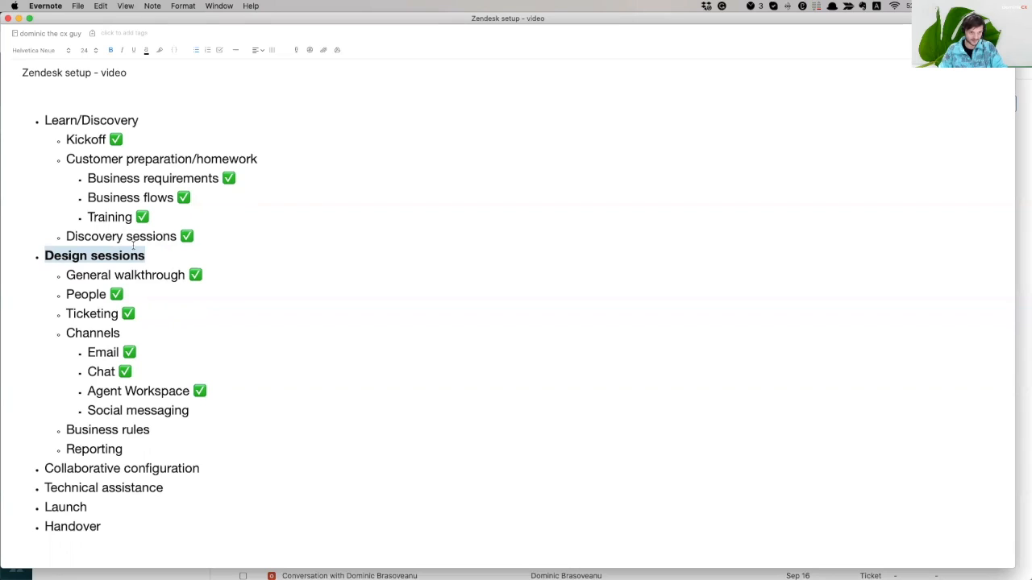
left_click(83, 274)
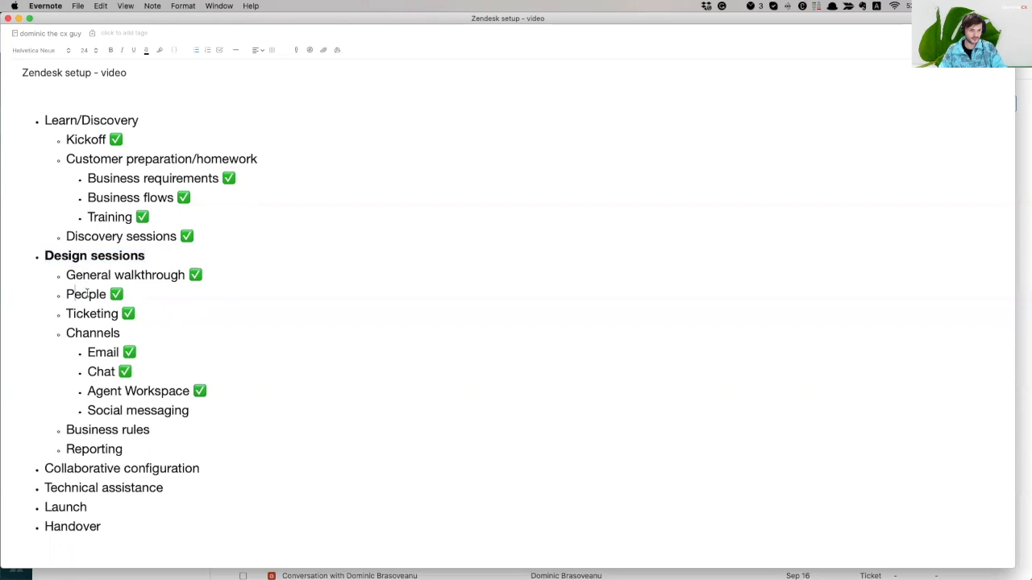
left_click_drag(73, 295, 114, 294)
scroll(103, 308, "down", 1)
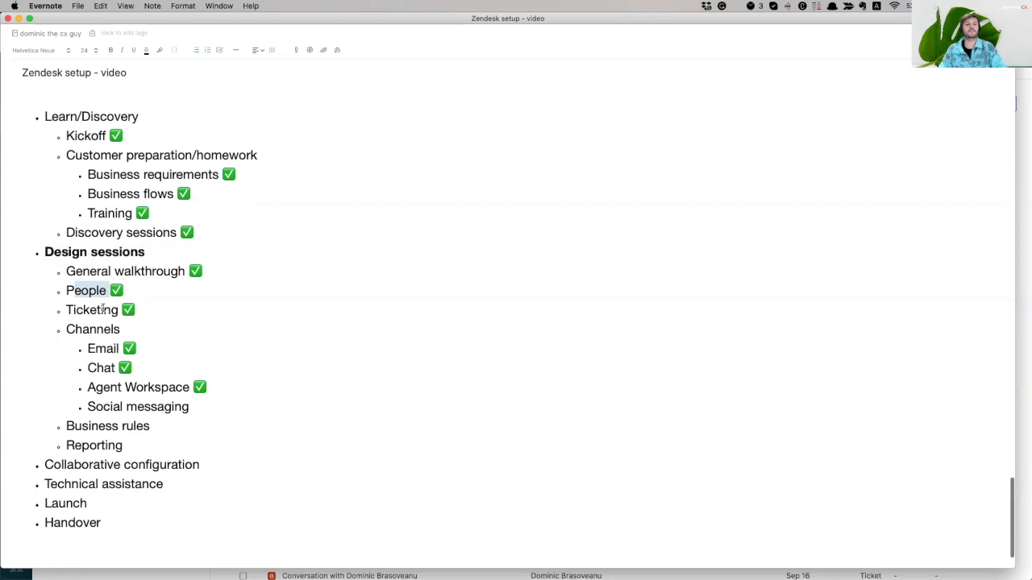
left_click_drag(67, 309, 117, 306)
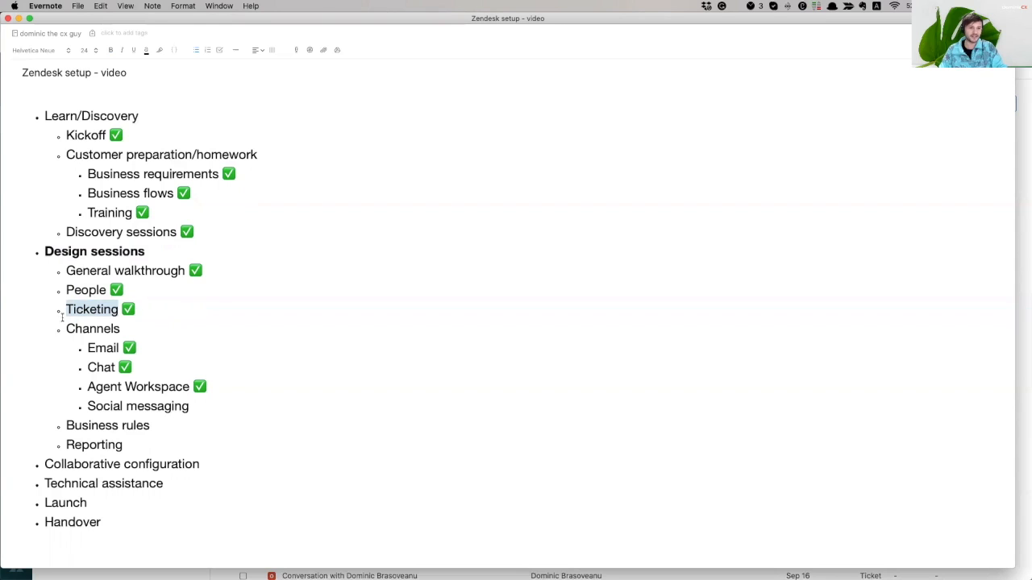
scroll(125, 303, "up", 1)
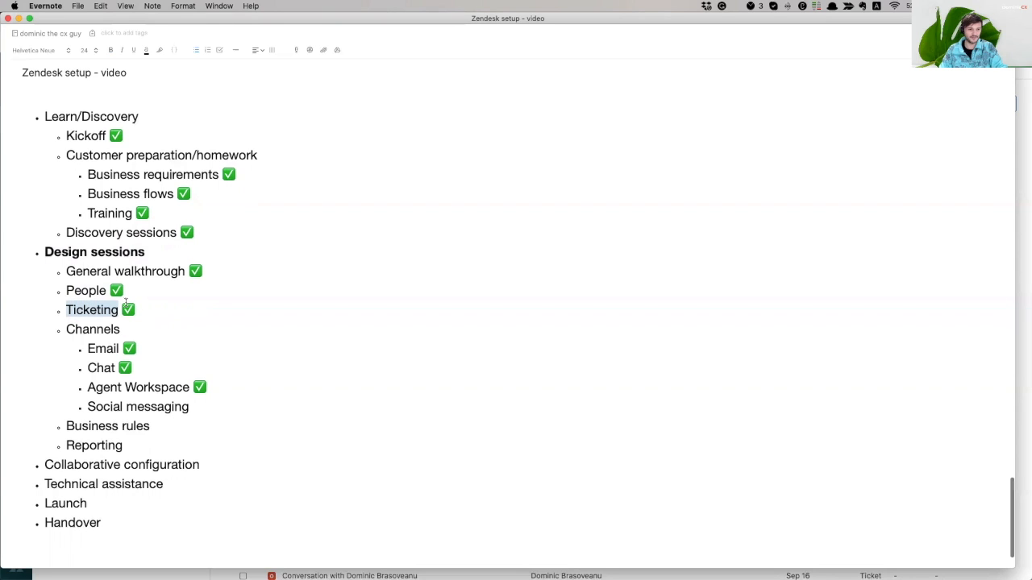
scroll(156, 311, "up", 1)
double_click(90, 333)
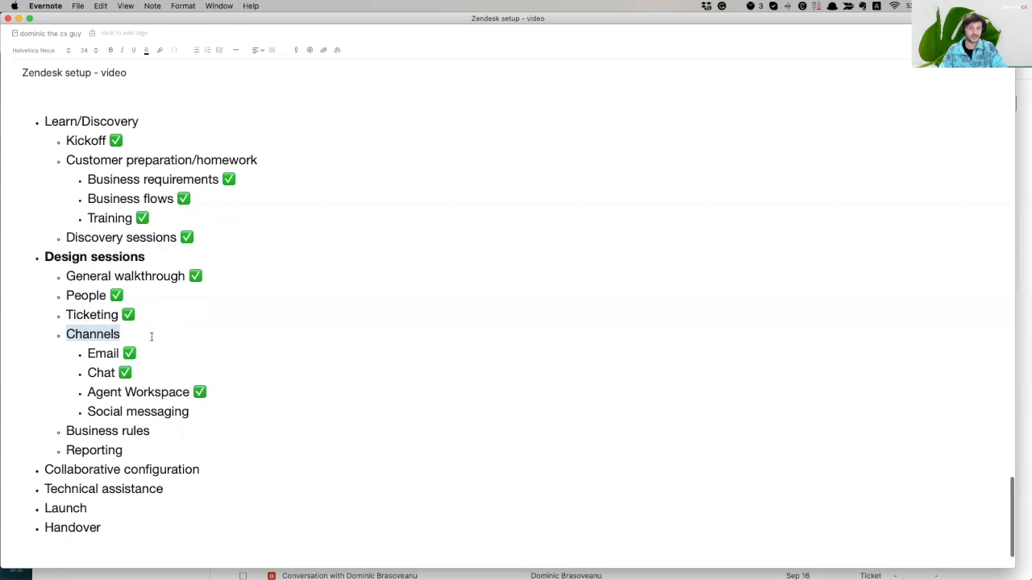
scroll(146, 342, "down", 1)
scroll(153, 340, "down", 3)
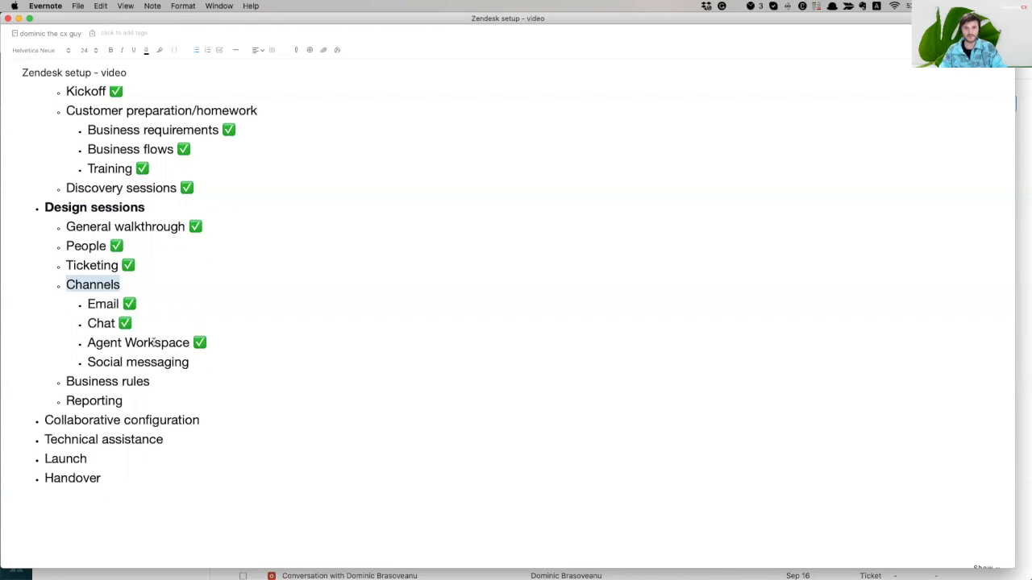
double_click(102, 305)
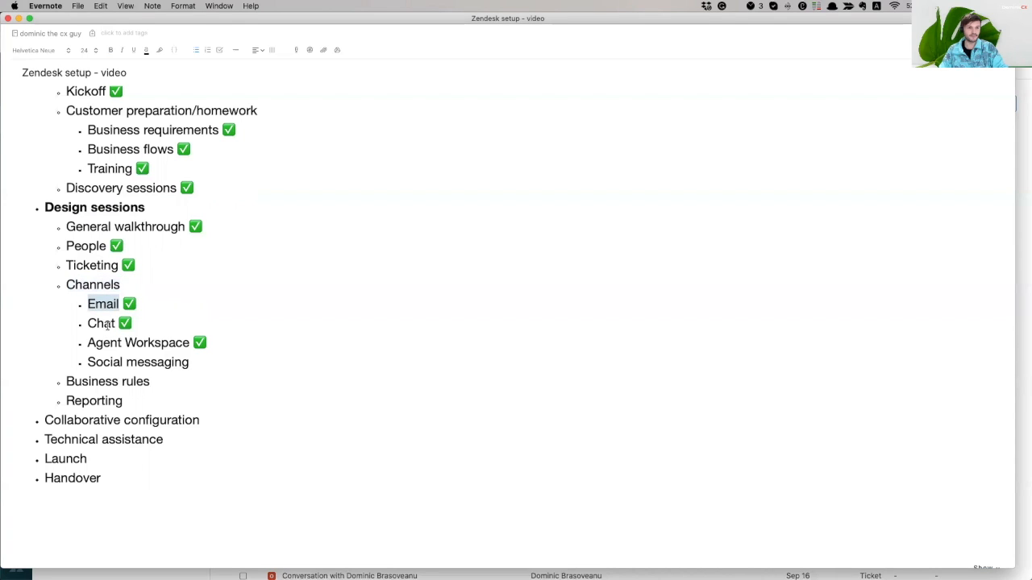
double_click(107, 325)
left_click(103, 344)
left_click_drag(87, 343, 192, 343)
Step: Copy the green checkmark from Agent Workspace and paste it after Social messaging
left_click(92, 342)
key("super+c")
left_click(218, 360)
key("super+v")
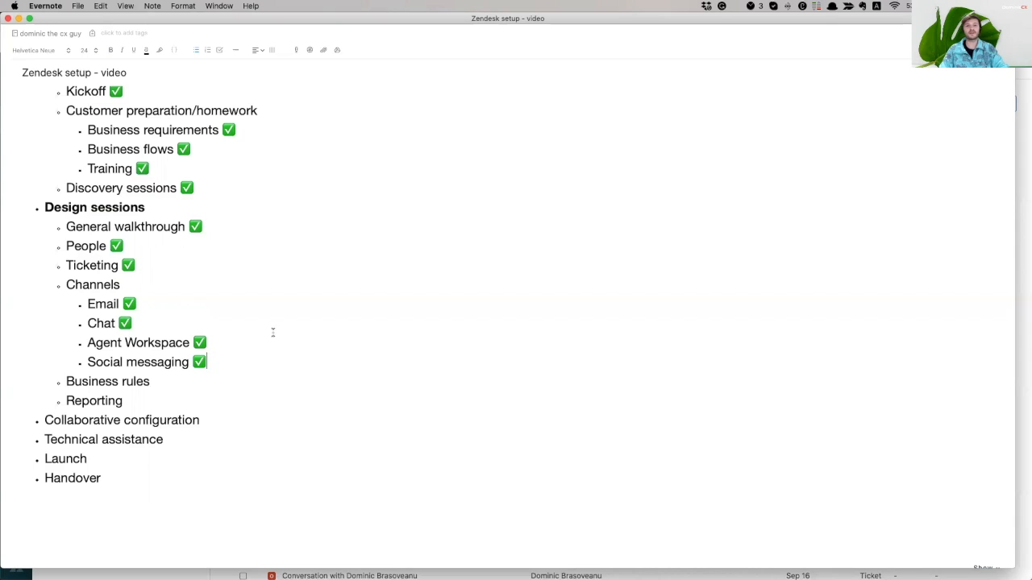
left_click_drag(214, 362, 87, 362)
left_click(108, 364)
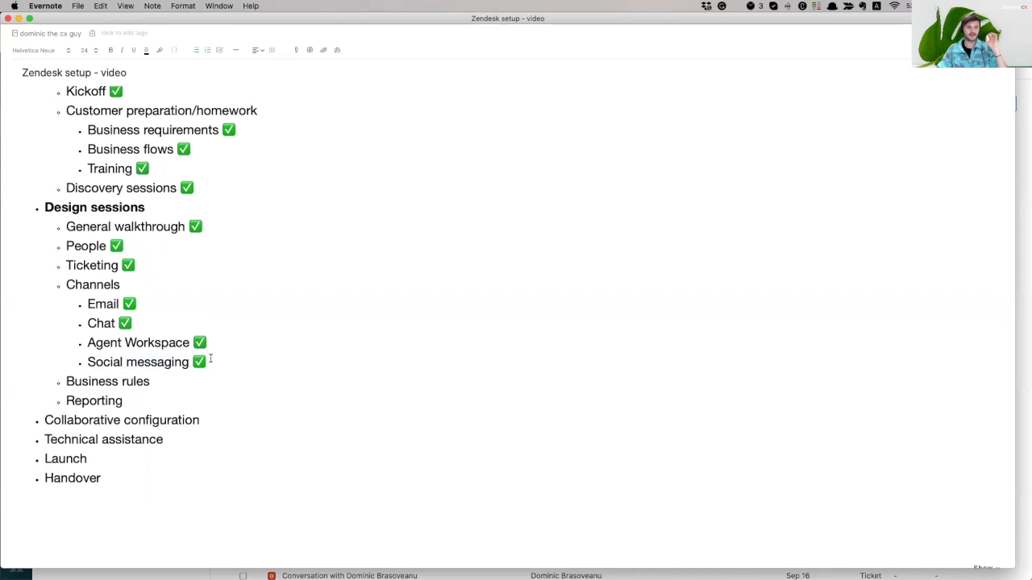
Step: Leave the Evernote checklist for Brave Browser showing Zendesk's My Tickets view with 53 tickets
left_click_drag(210, 361, 88, 362)
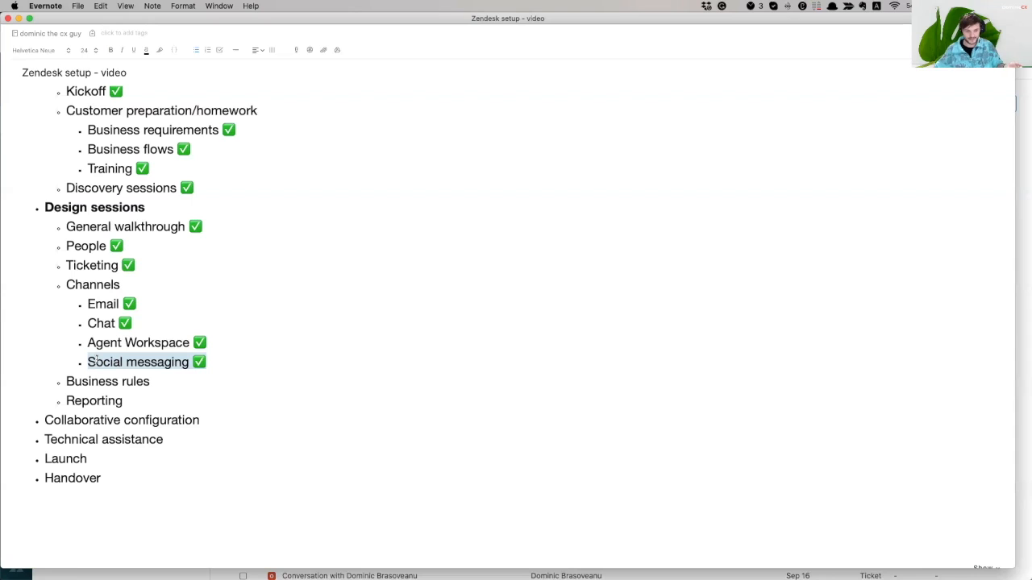
left_click(190, 362)
mouse_move(212, 362)
left_mouse_down()
mouse_move(83, 353)
mouse_move(201, 353)
left_mouse_up()
left_click(125, 355)
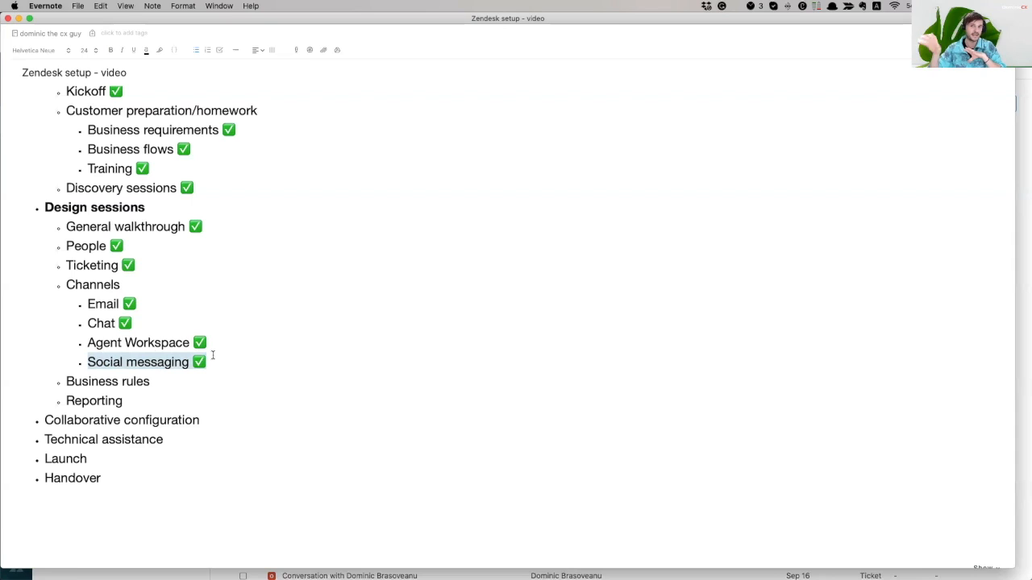
left_click_drag(214, 359, 80, 360)
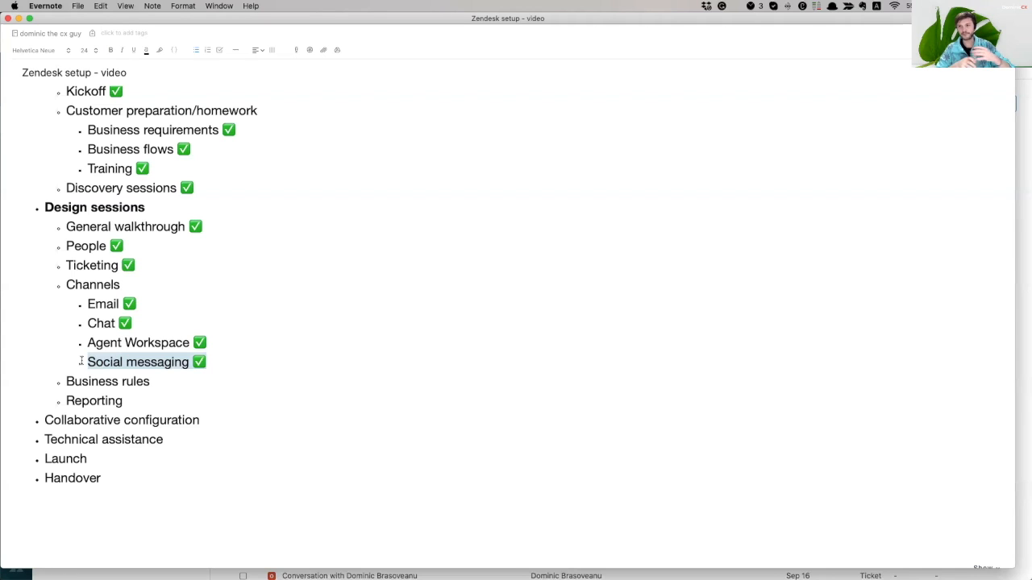
left_click_drag(211, 364, 69, 362)
left_click(129, 363)
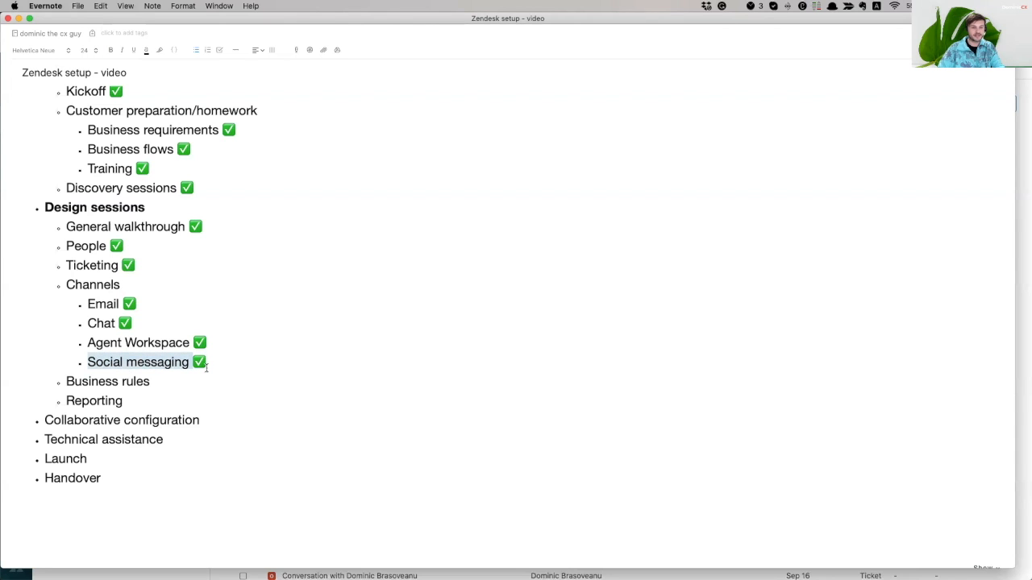
key("super+Tab")
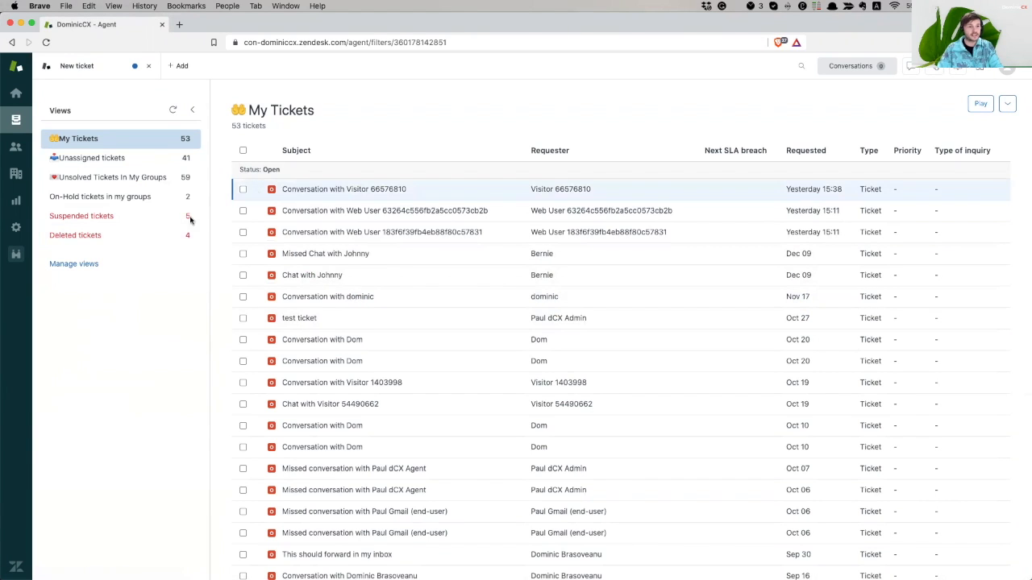
Step: Open the Agents settings page from the Zendesk admin settings
left_click(15, 227)
scroll(142, 345, "down", 5)
scroll(142, 345, "down", 3)
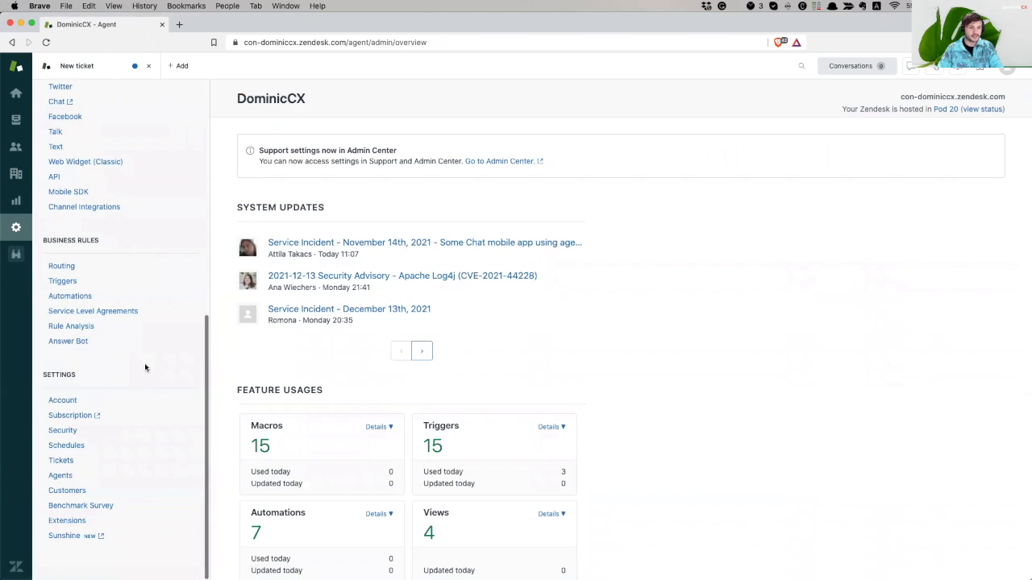
left_click(86, 476)
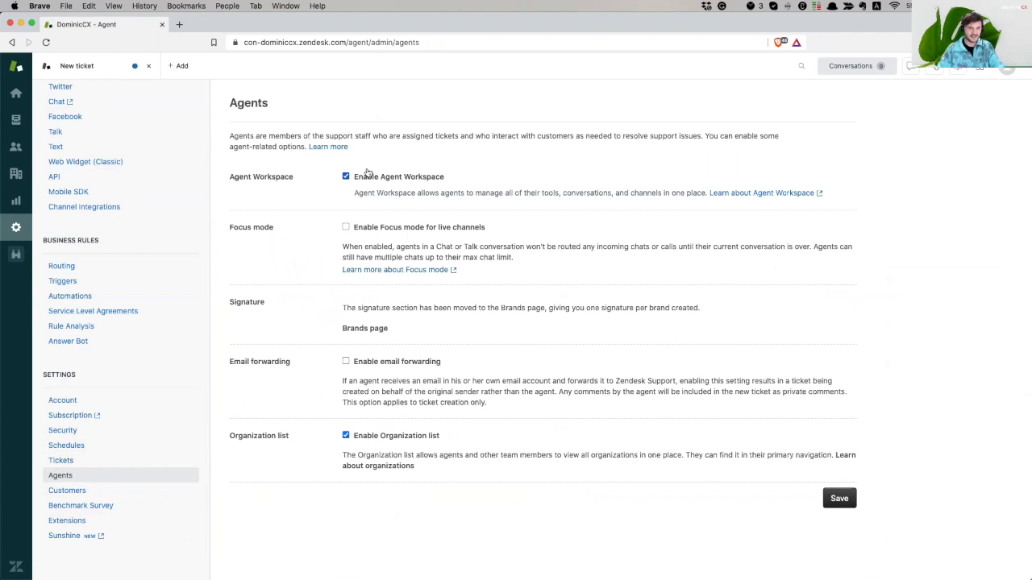
Step: Open Admin Center in a new tab from the Zendesk products list
scroll(170, 489, "up", 1)
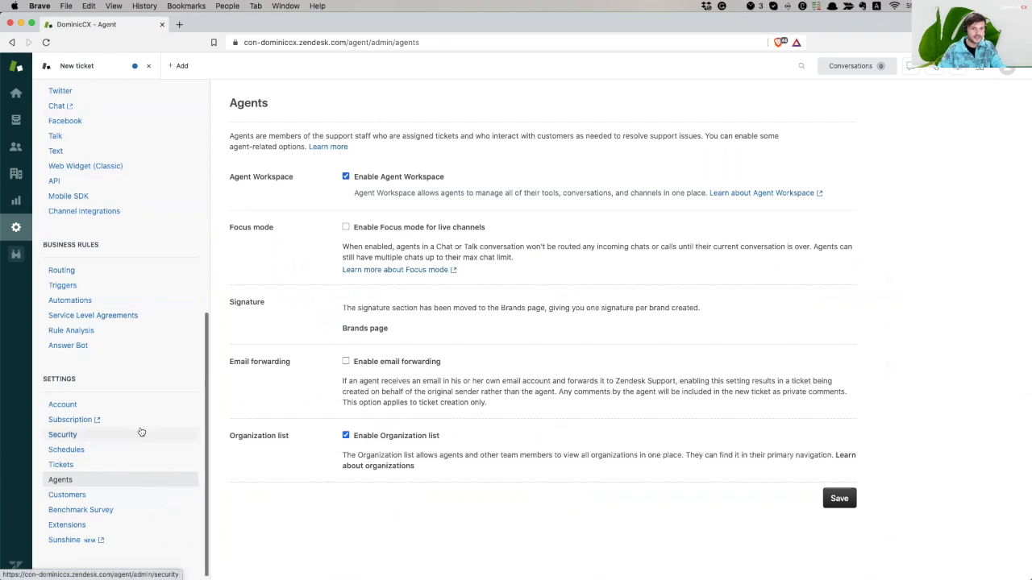
left_click(979, 68)
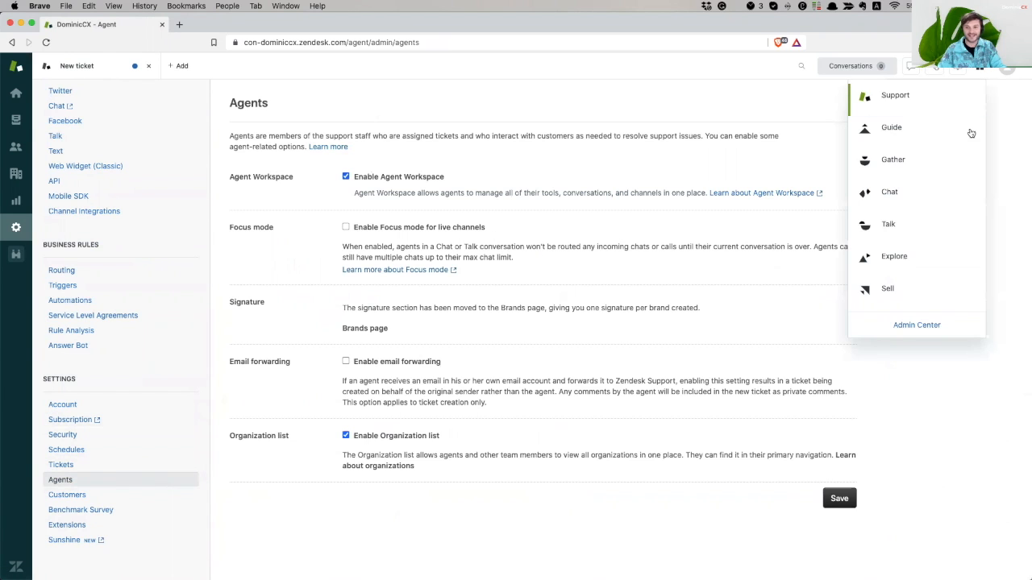
left_click(916, 325)
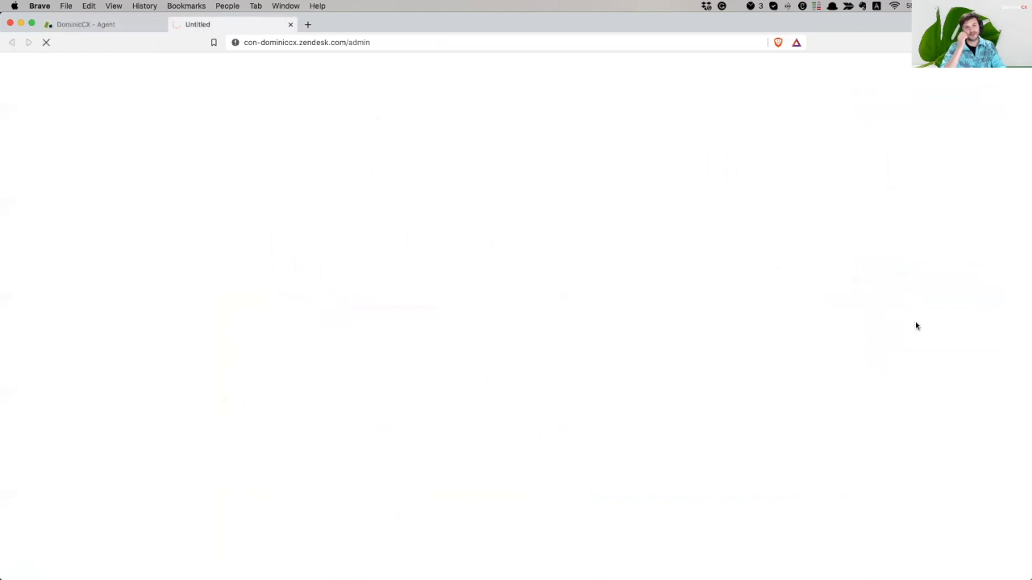
Step: Return to the Agents settings tab, then switch back to the Admin Center home tab
left_click(121, 24)
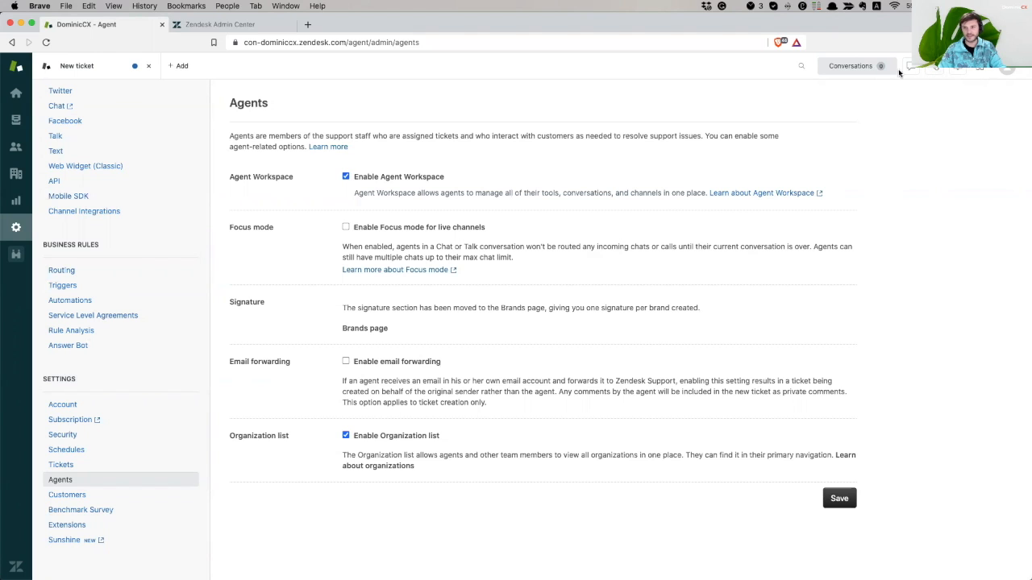
left_click(982, 68)
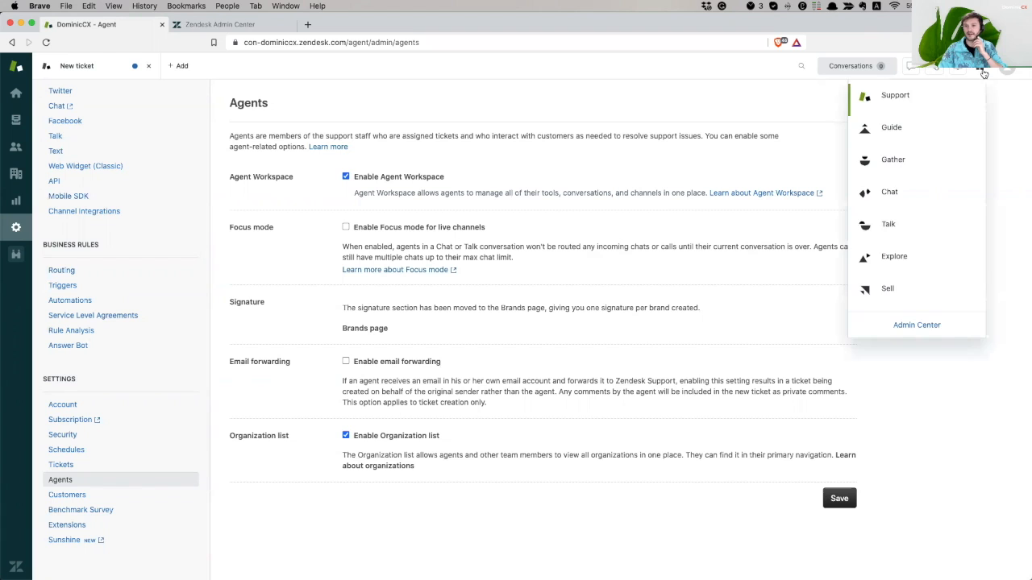
left_click(249, 24)
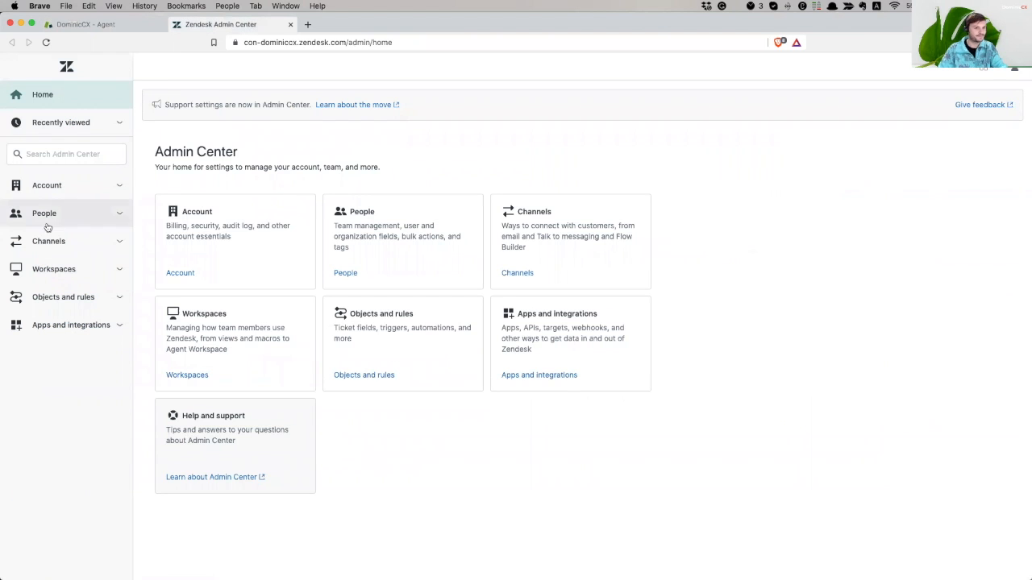
Step: Go to Channels > Messaging in the Admin Center sidebar, which lists no channels yet
left_click(61, 243)
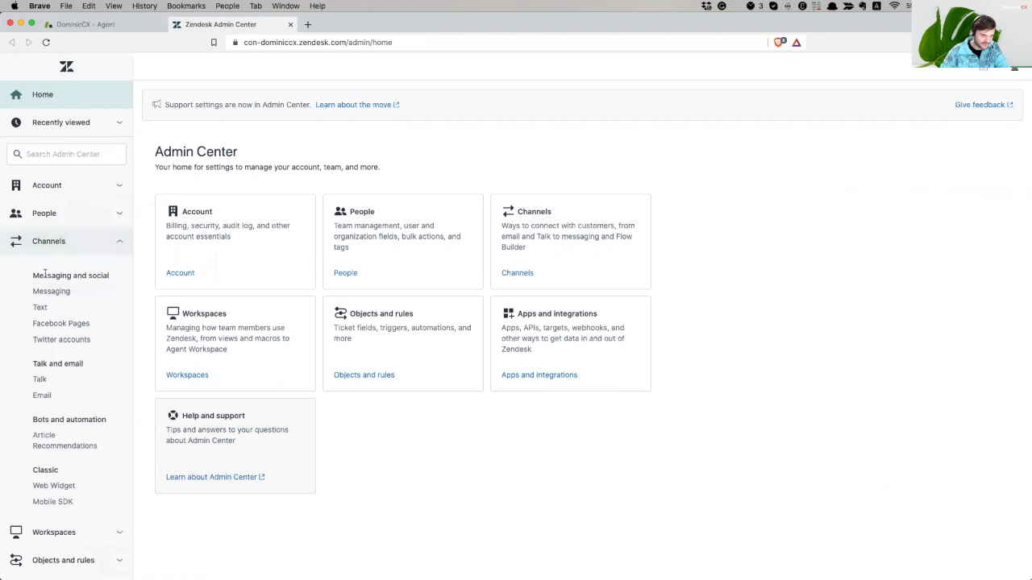
left_click(75, 295)
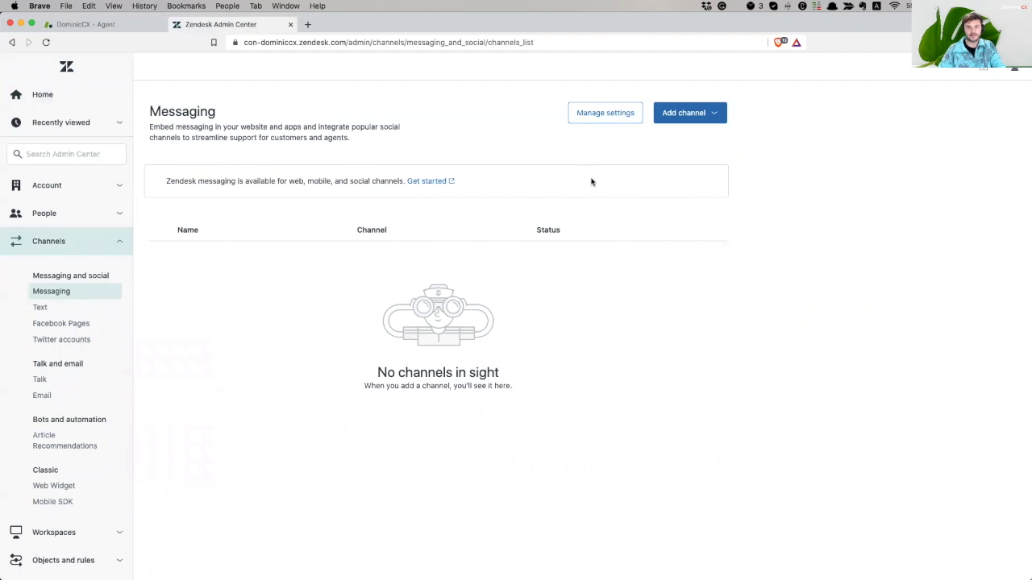
Step: Enable account messaging for DominicCX and a second Web Widget (Classic) brand, and save
left_click(597, 117)
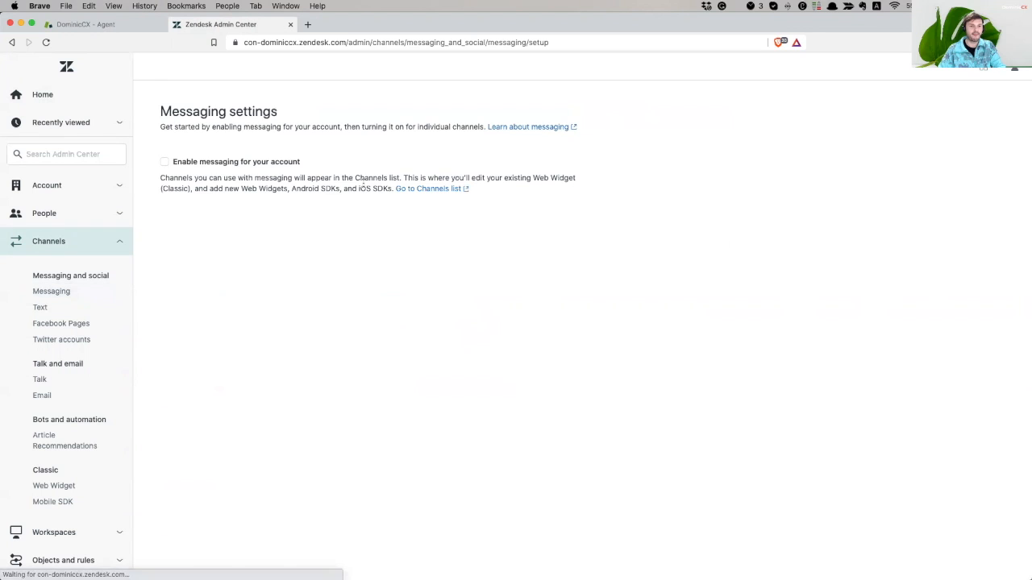
left_click(165, 162)
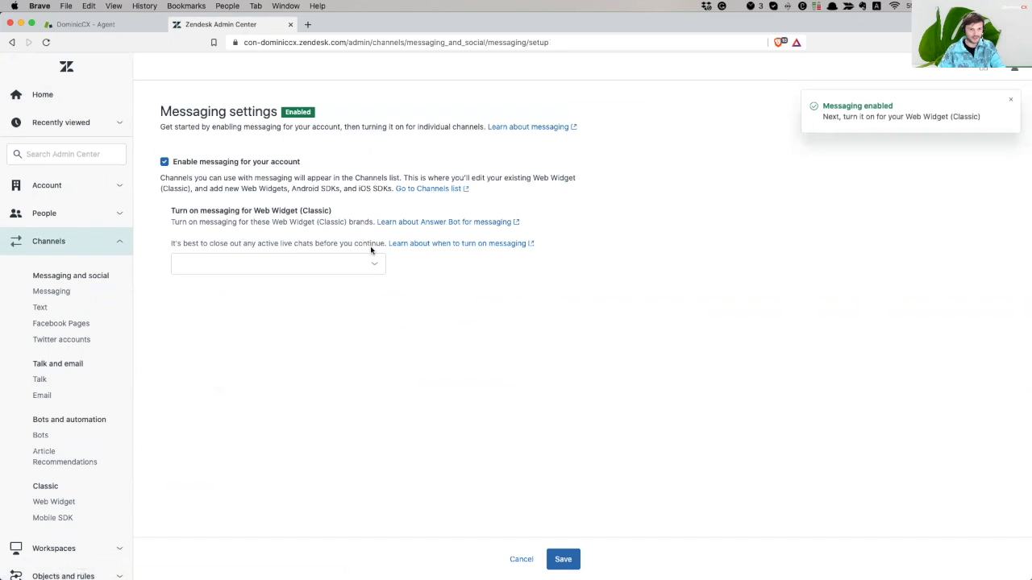
left_click(250, 263)
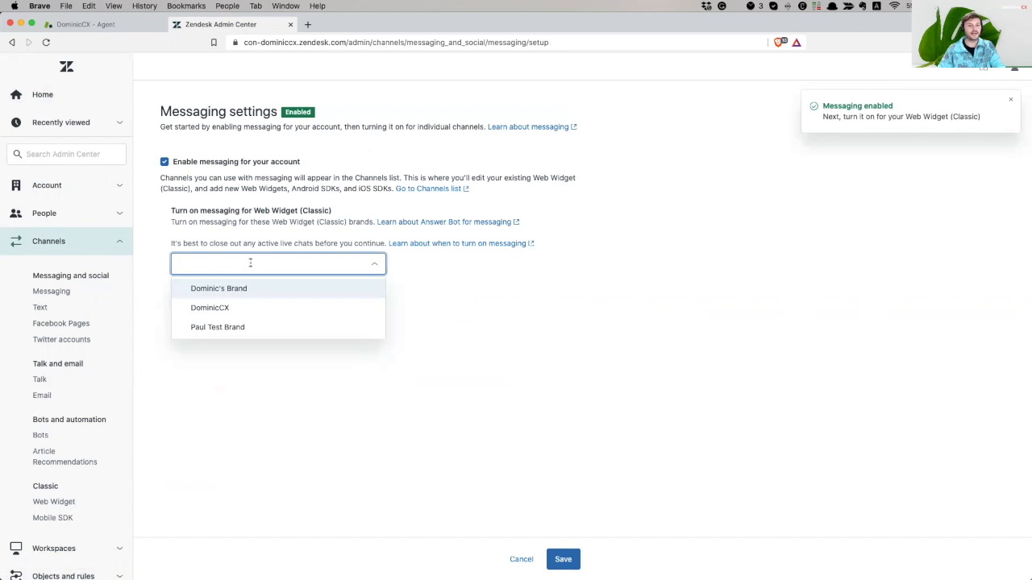
left_click(258, 314)
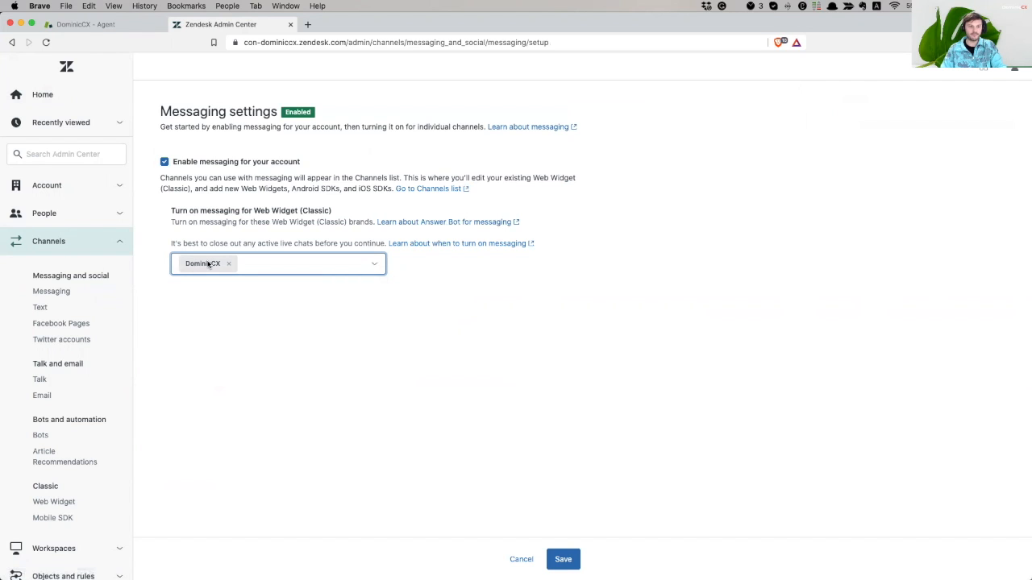
left_click(274, 263)
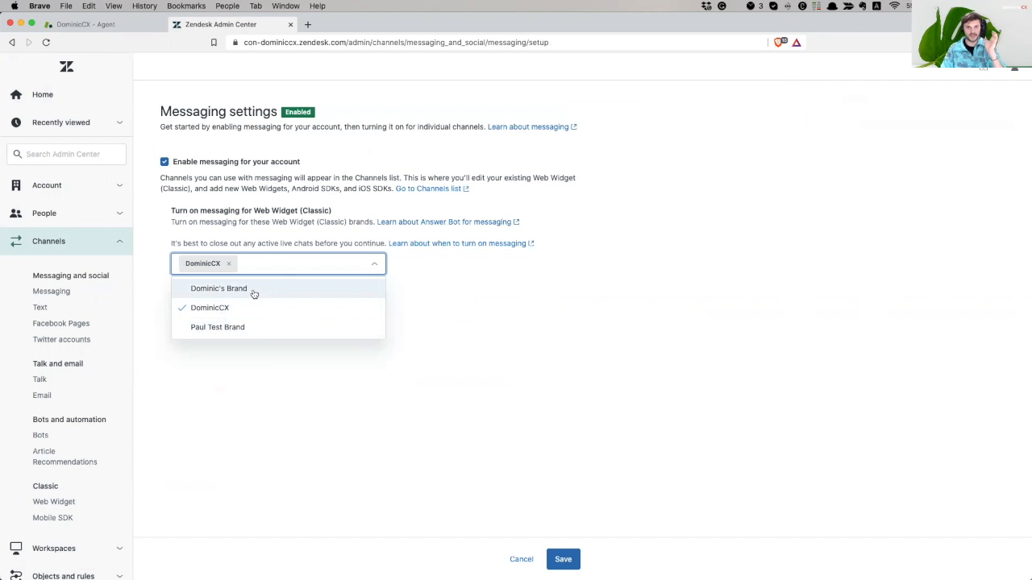
left_click(254, 293)
left_click(468, 306)
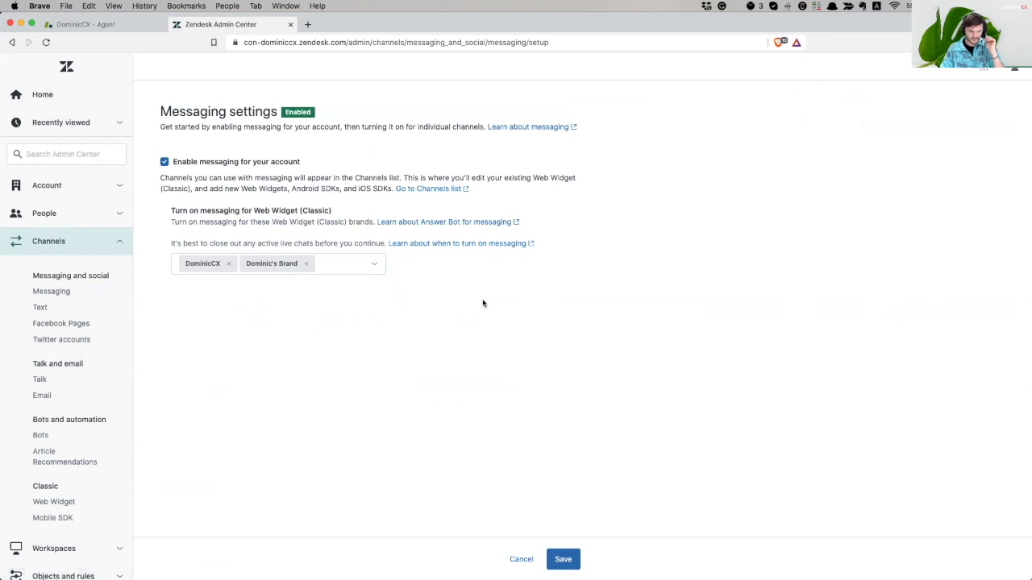
left_click(562, 558)
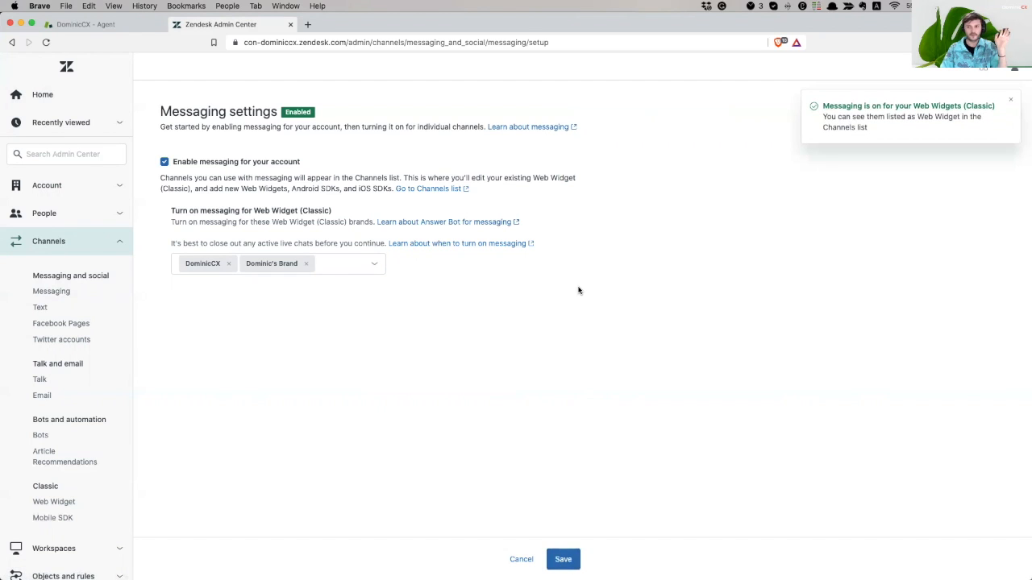
Step: Return to the Messaging channels list and look over the Add channel options without adding one
left_click(53, 294)
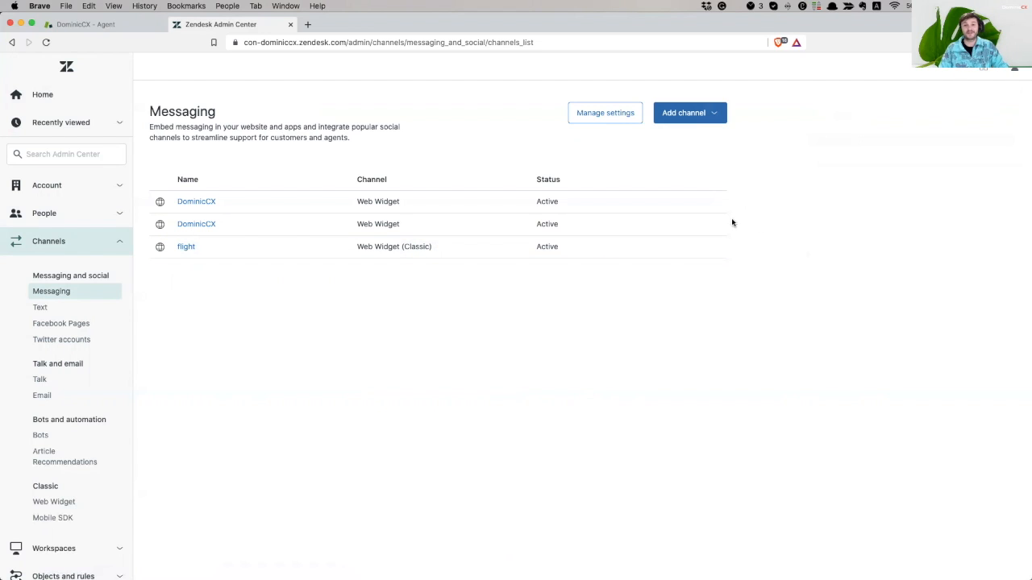
left_click(696, 114)
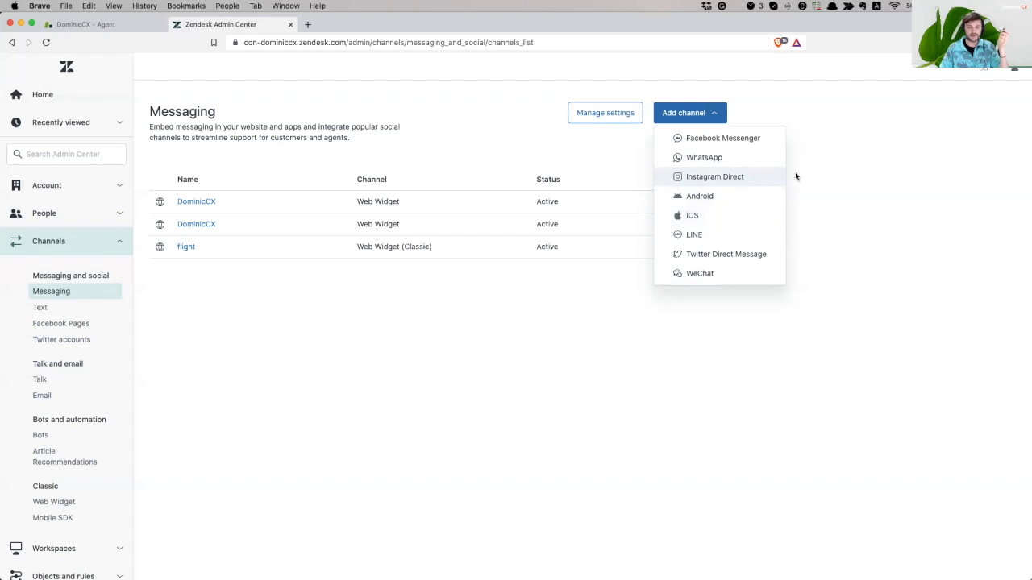
left_click(848, 177)
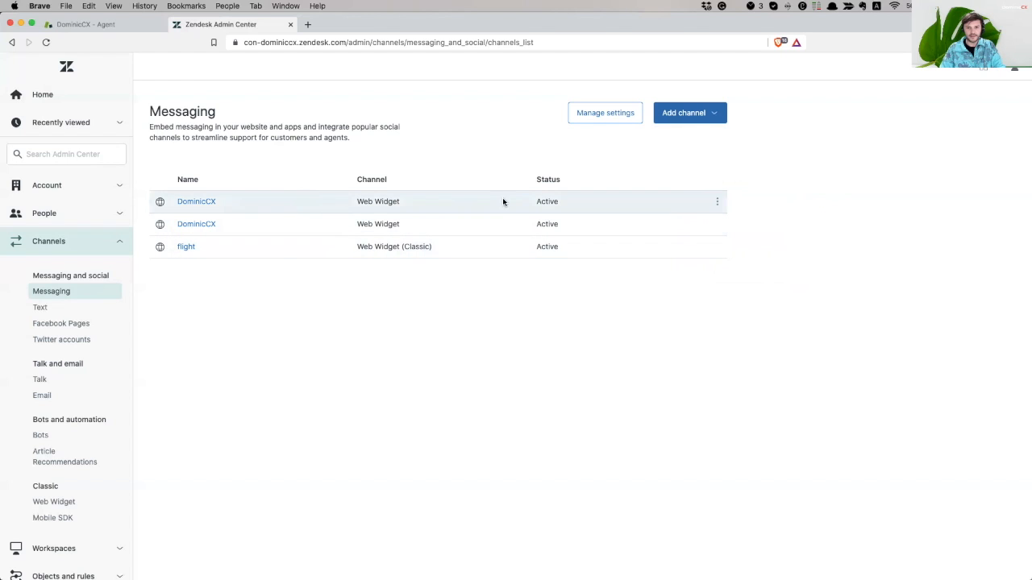
Step: Open the first DominicCX web widget and look over its Basics tab
left_click(196, 201)
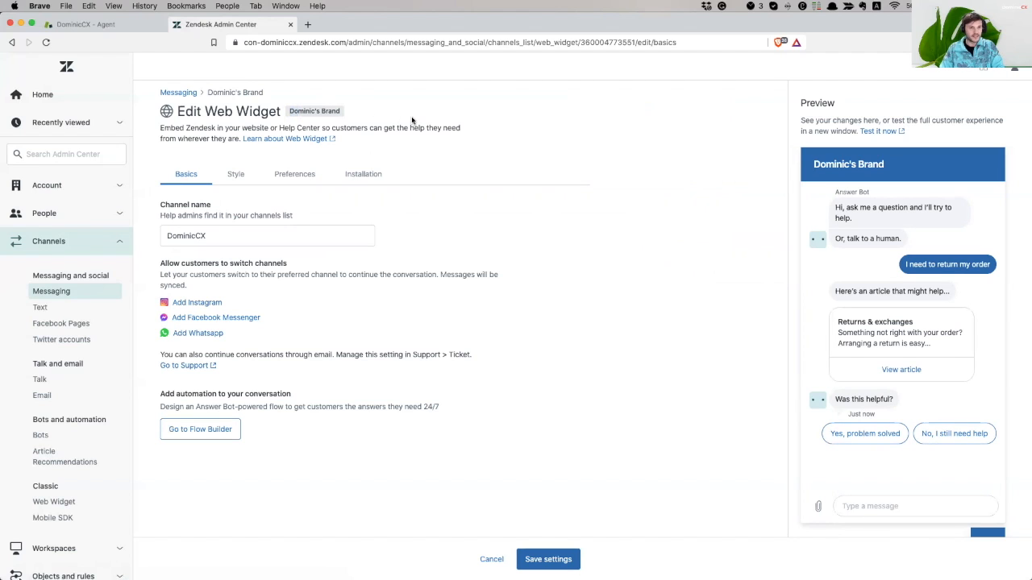
left_click(210, 242)
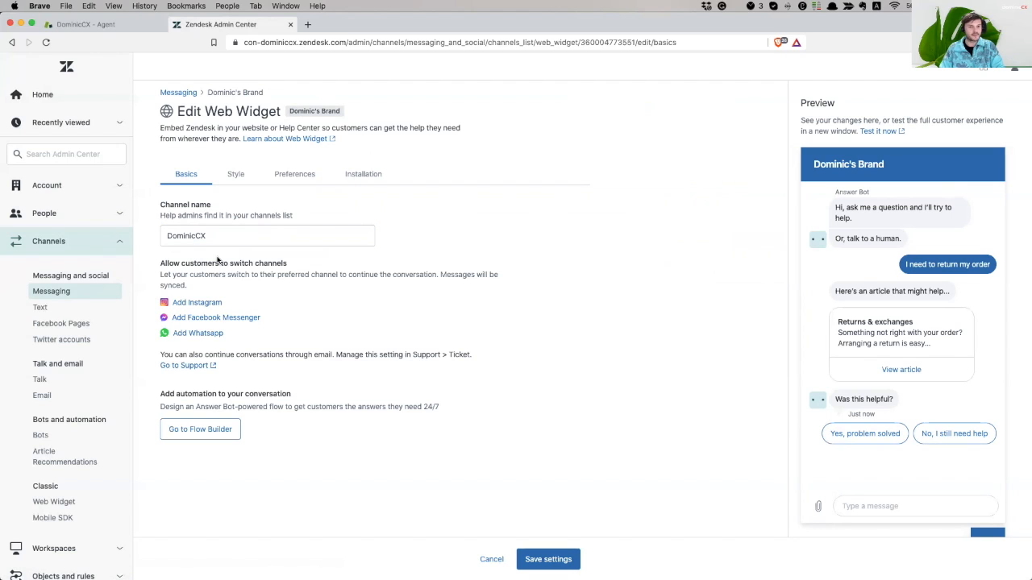
left_click_drag(180, 264, 269, 263)
left_click(259, 263)
left_click_drag(179, 264, 282, 264)
left_click(282, 263)
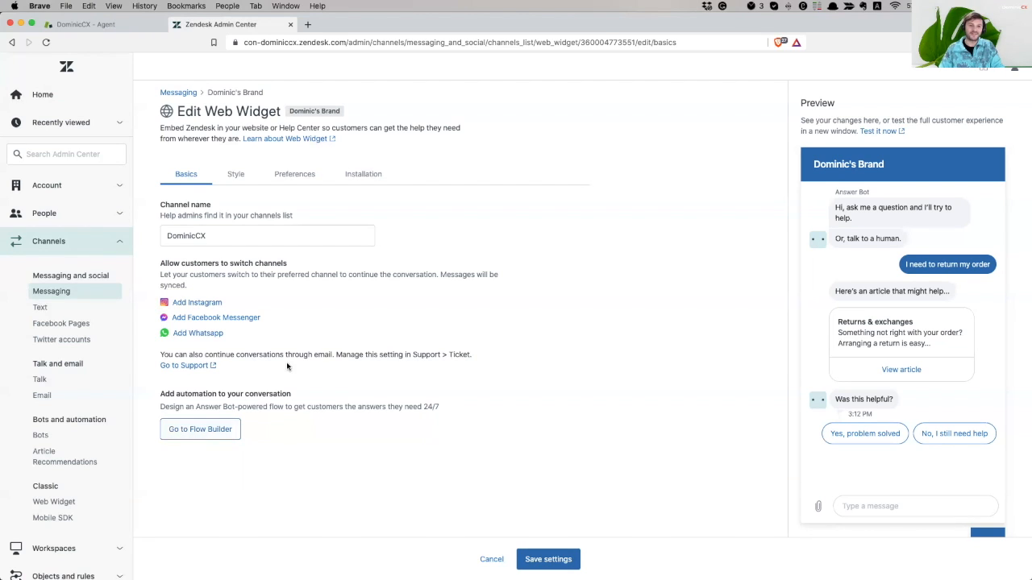
Step: Review the Style tab: colours all #1f73b7, title and launcher options
left_click(238, 174)
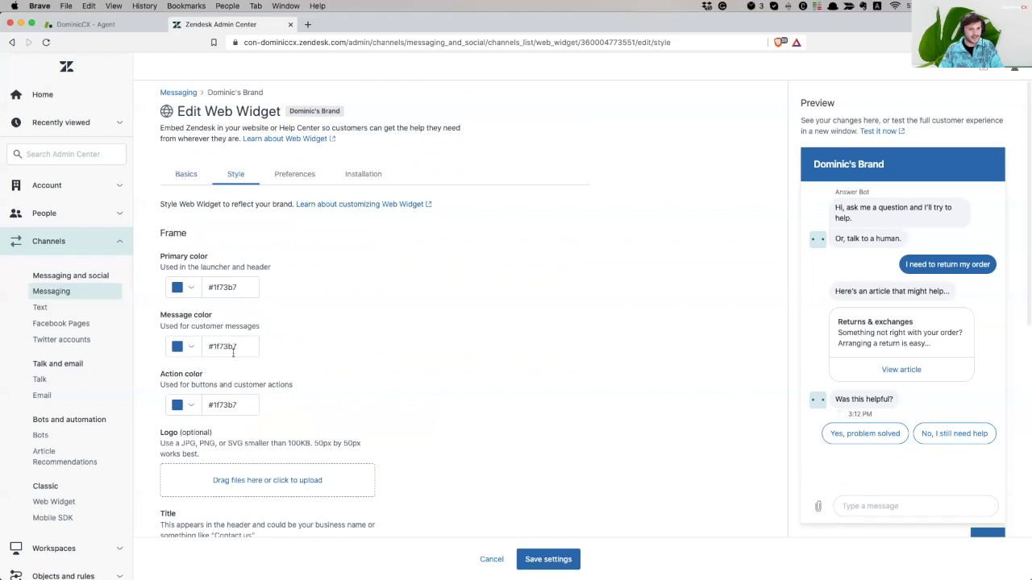
scroll(234, 339, "down", 1)
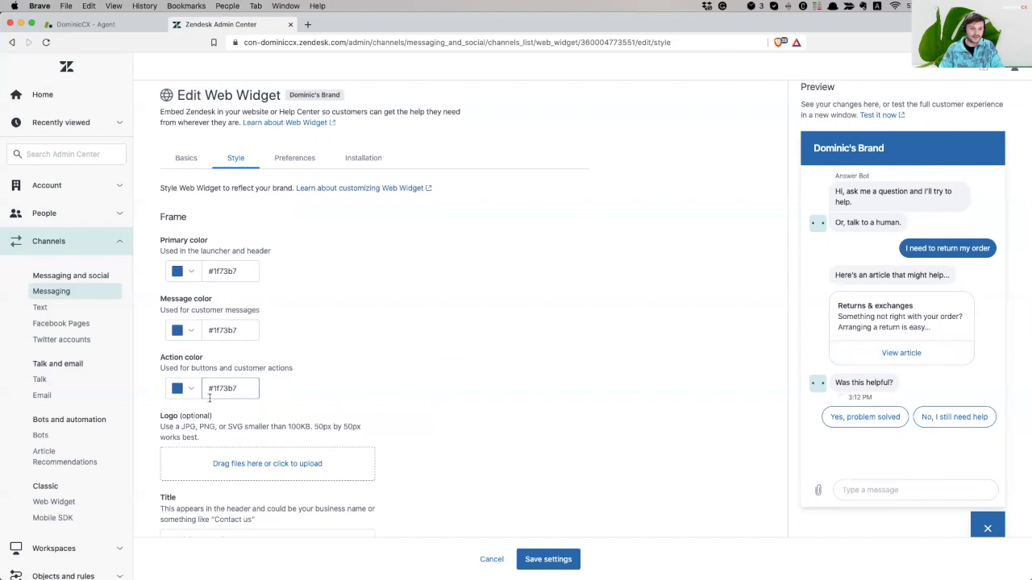
scroll(282, 387, "down", 5)
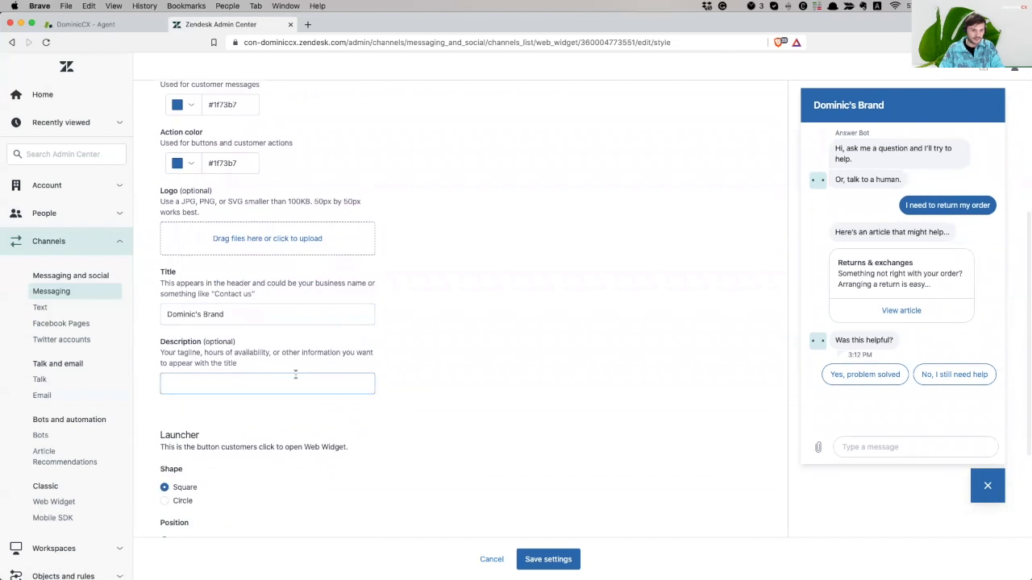
scroll(363, 371, "down", 3)
scroll(352, 371, "down", 1)
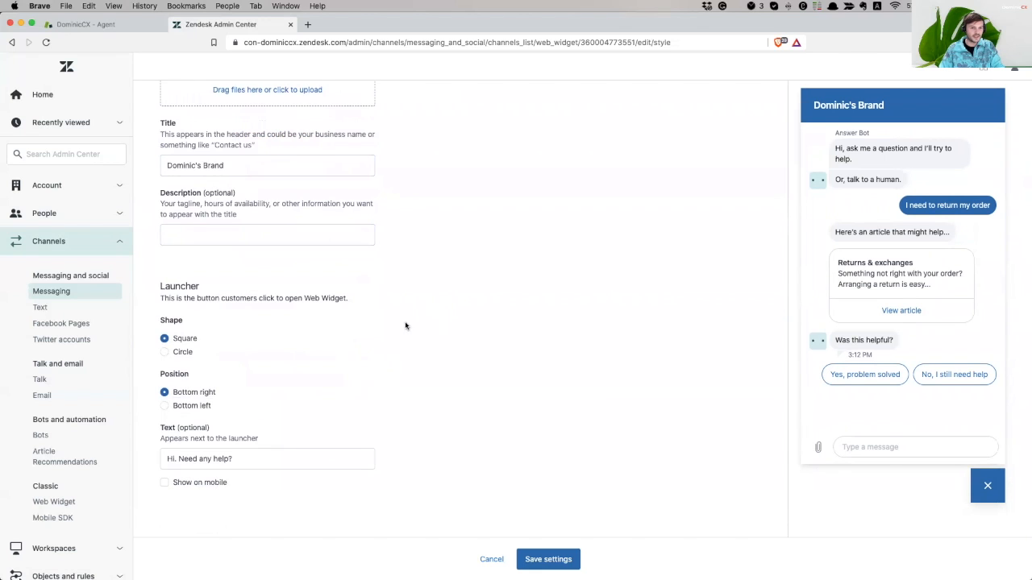
scroll(329, 341, "up", 4)
scroll(329, 342, "up", 3)
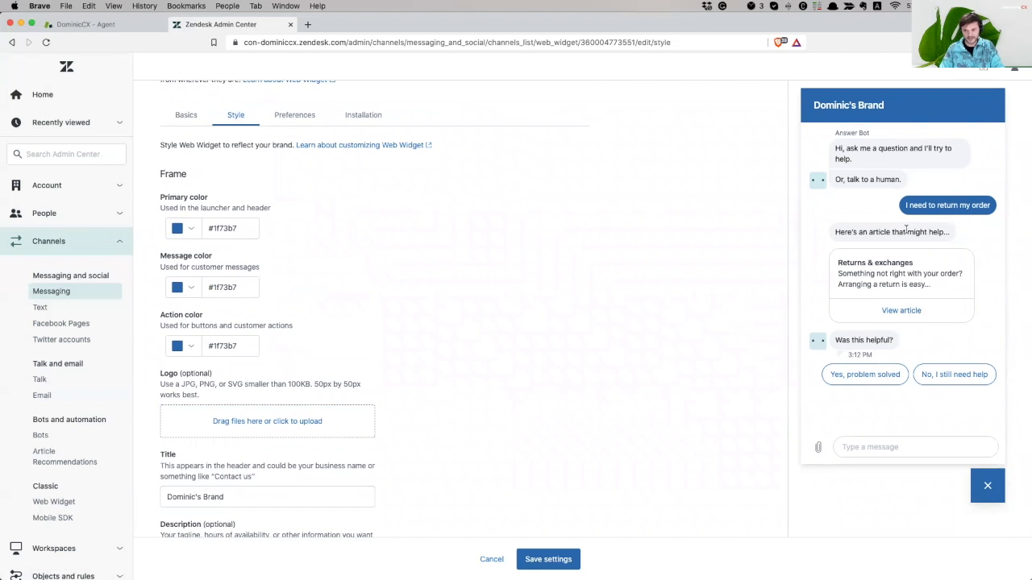
scroll(843, 293, "up", 2)
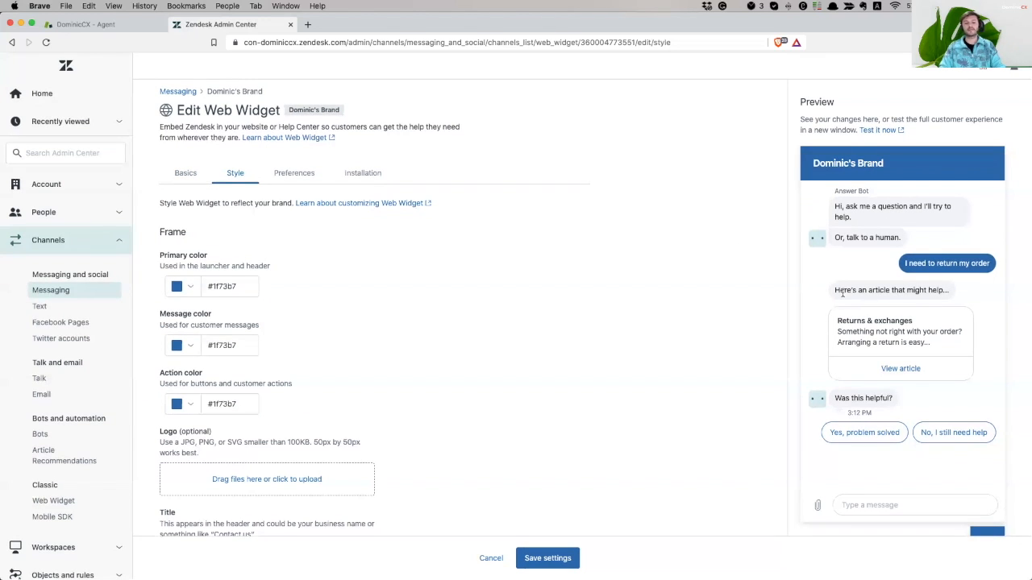
Step: Check the widget's Conversation history setting under Preferences
left_click(287, 174)
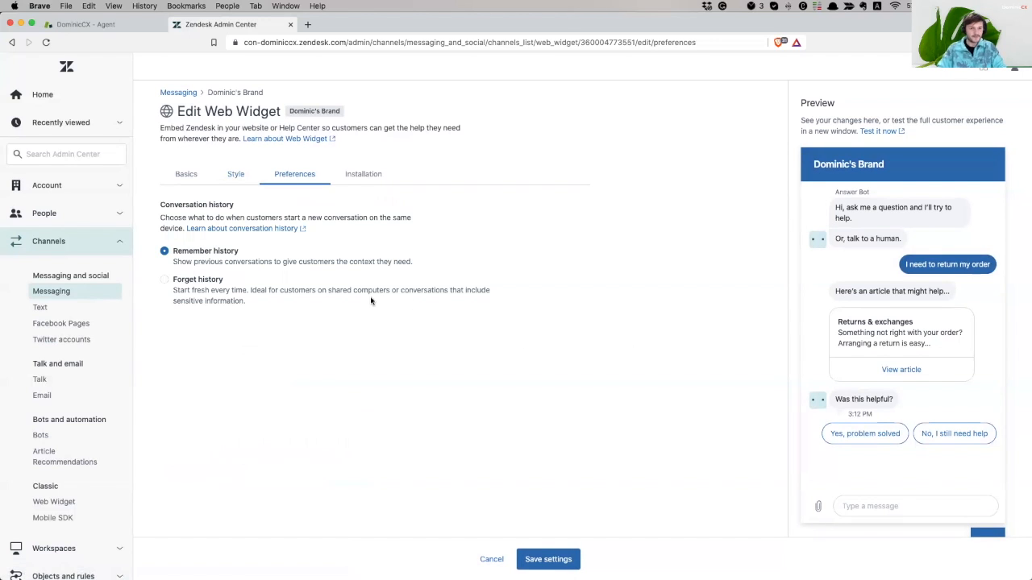
left_click_drag(166, 205, 218, 206)
left_click(228, 206)
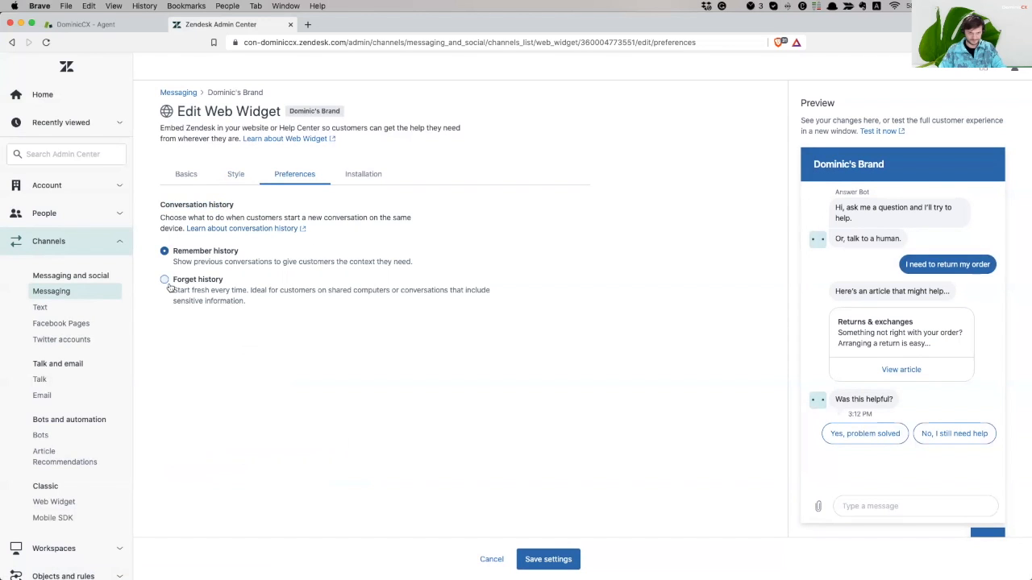
Step: Copy the widget's embed code snippet from the Installation tab
left_click(360, 180)
scroll(322, 387, "down", 2)
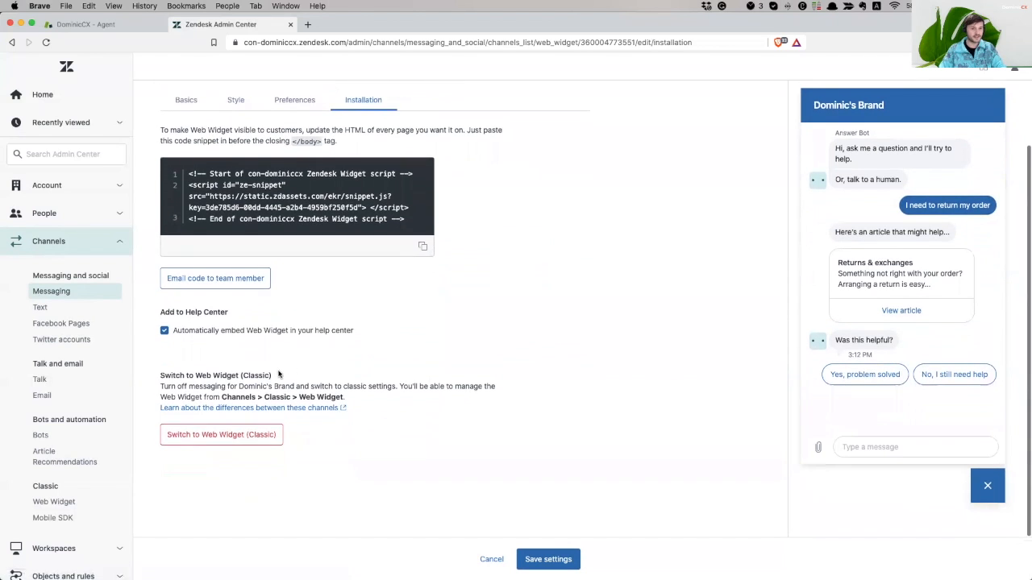
scroll(323, 268, "up", 2)
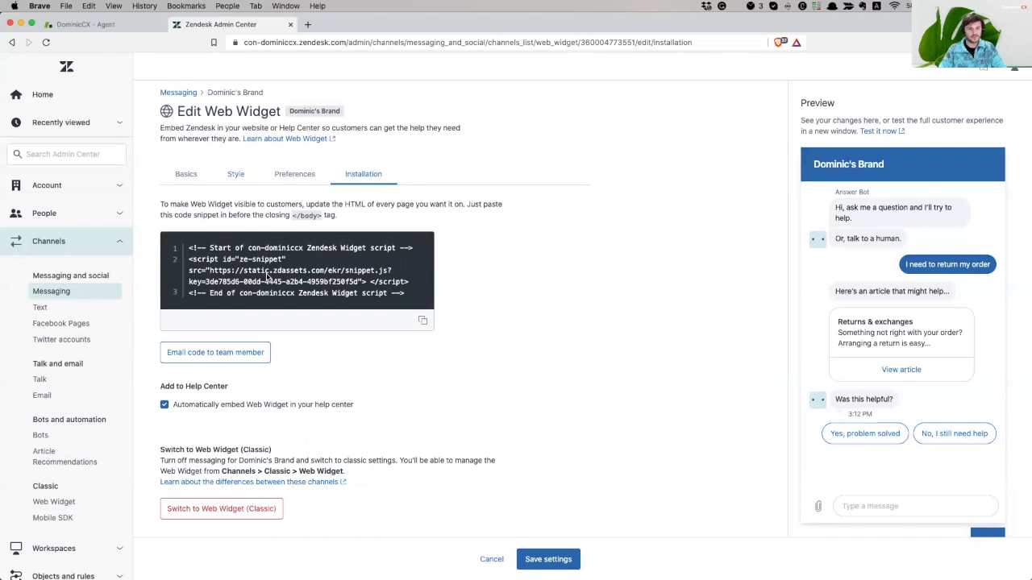
left_click(423, 320)
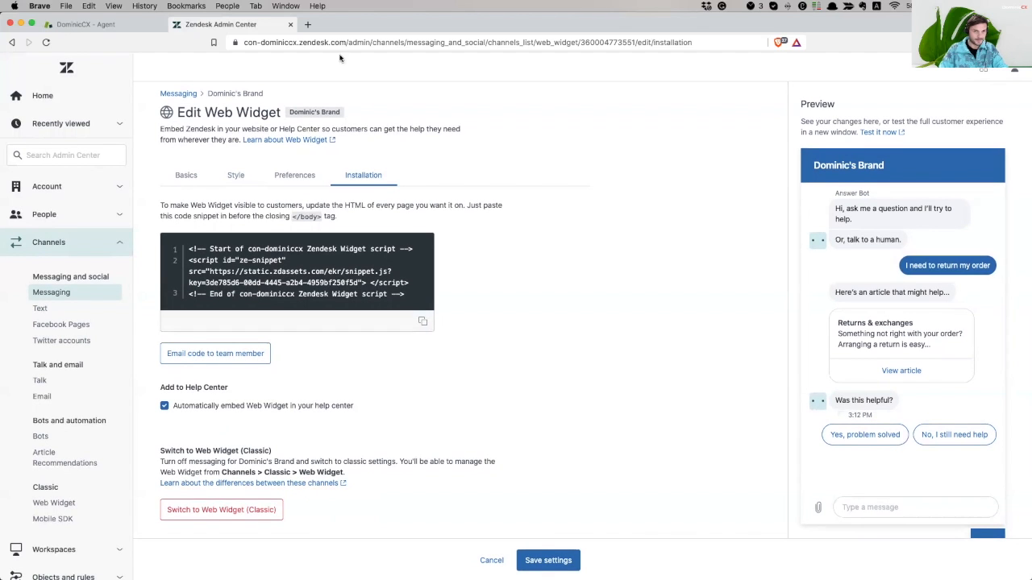
Step: Open the DominicCX Help Center in a new tab and select its web address
left_click(306, 25)
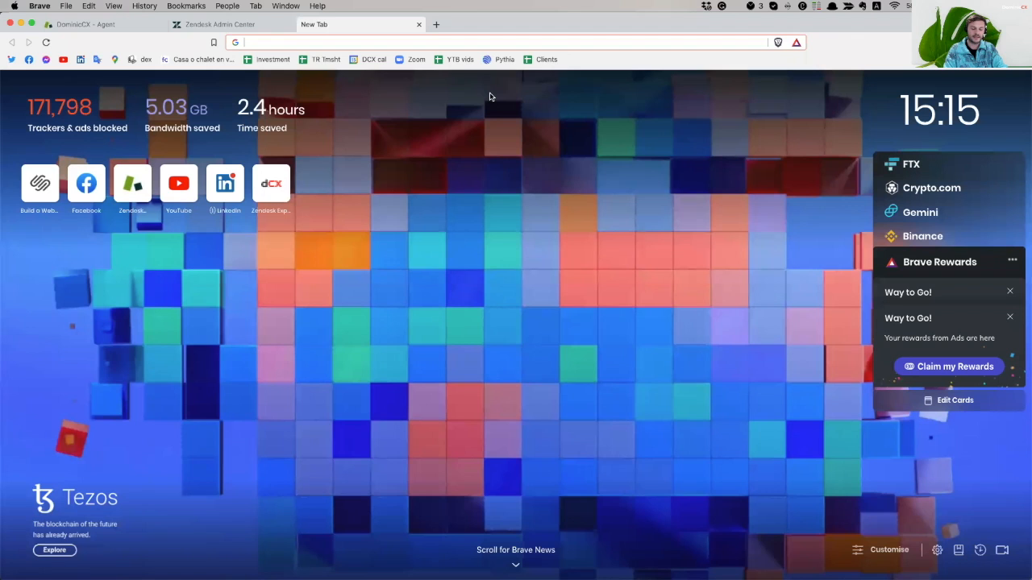
left_click(214, 24)
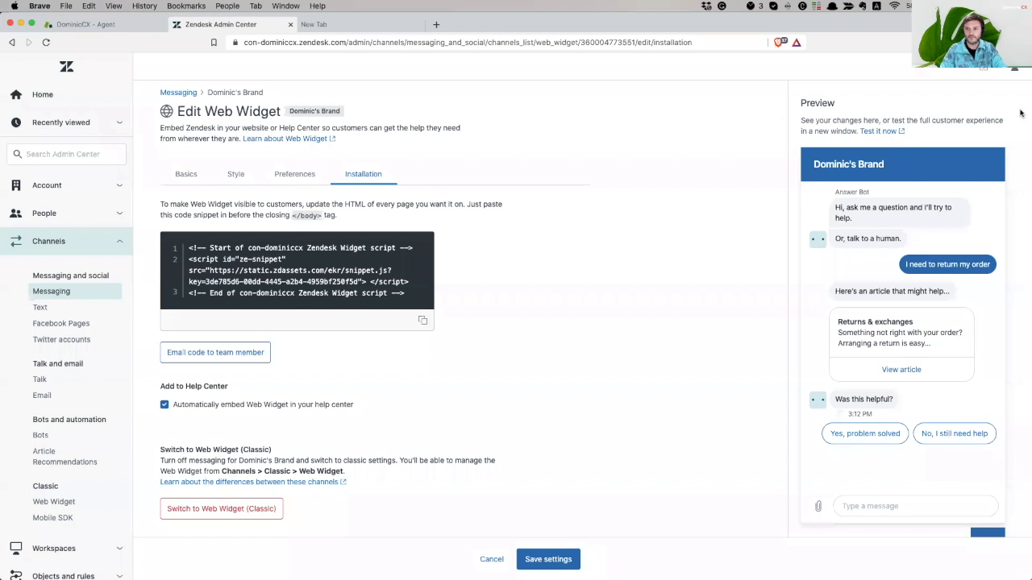
left_click(981, 71)
left_click(926, 130)
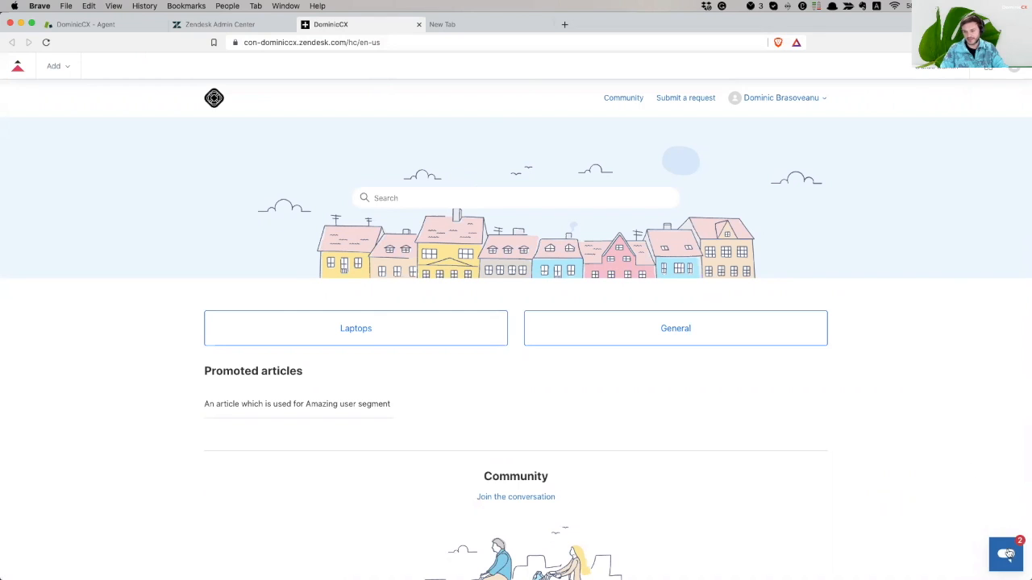
left_click(271, 43)
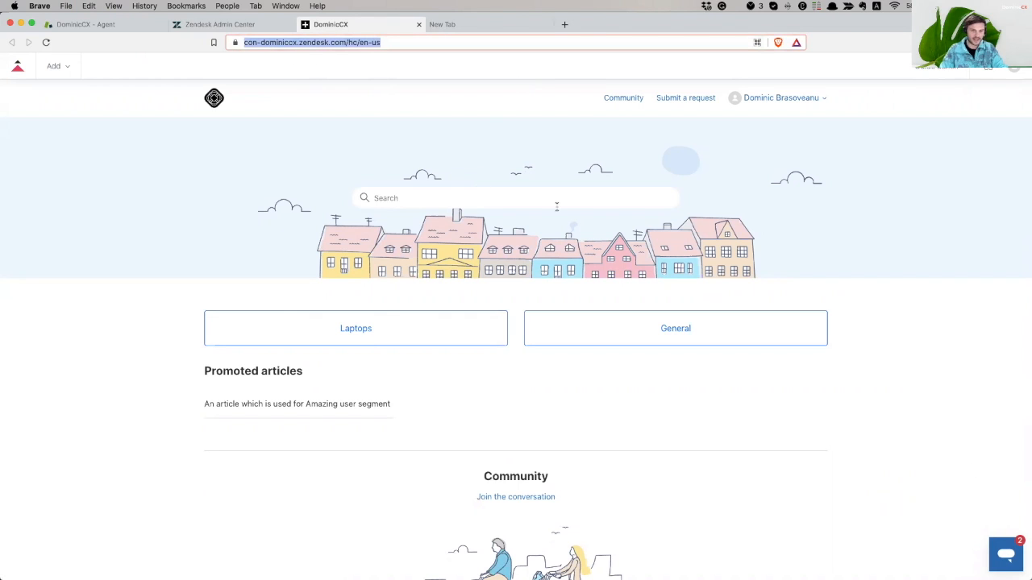
left_click(870, 338)
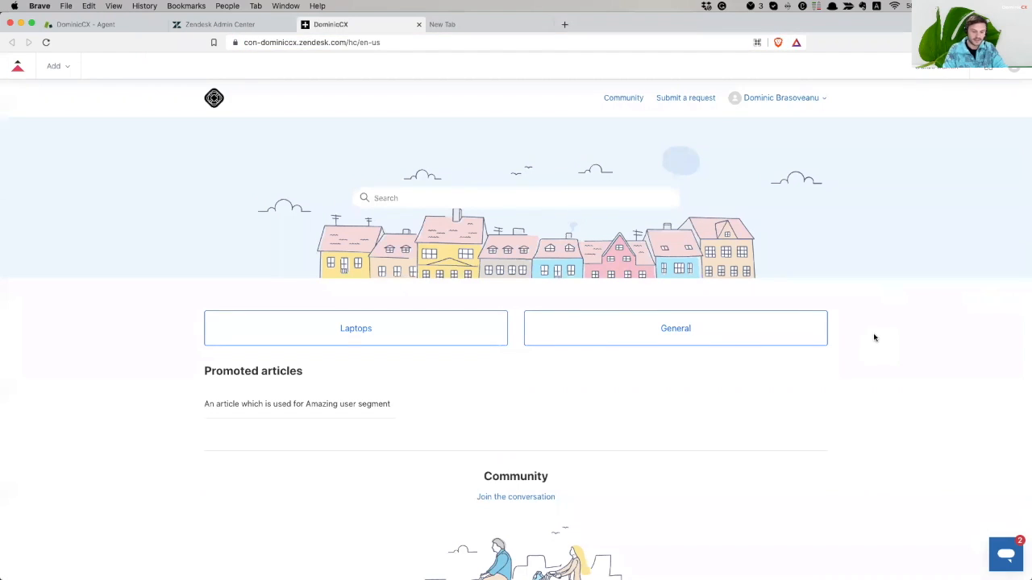
Step: Load the help centre in a private window and open the chat offering Registration, Billing, Other areas
left_click(64, 6)
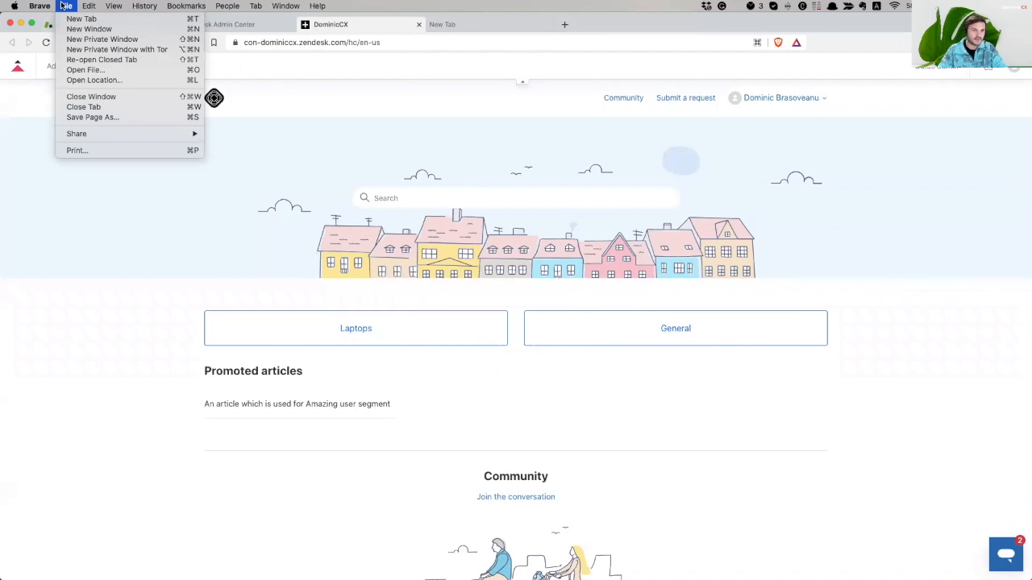
left_click(103, 39)
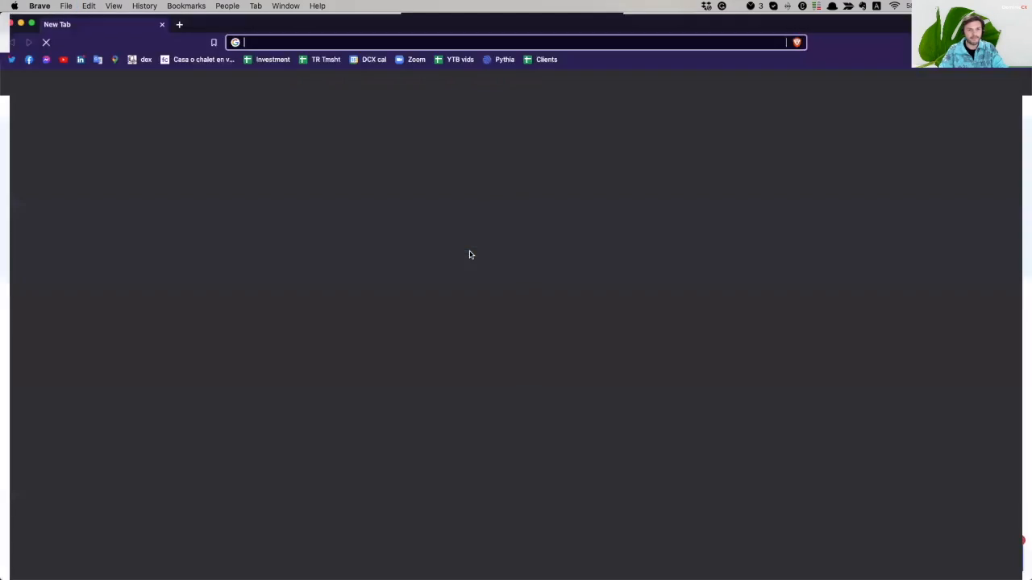
key("super+v")
key("Return")
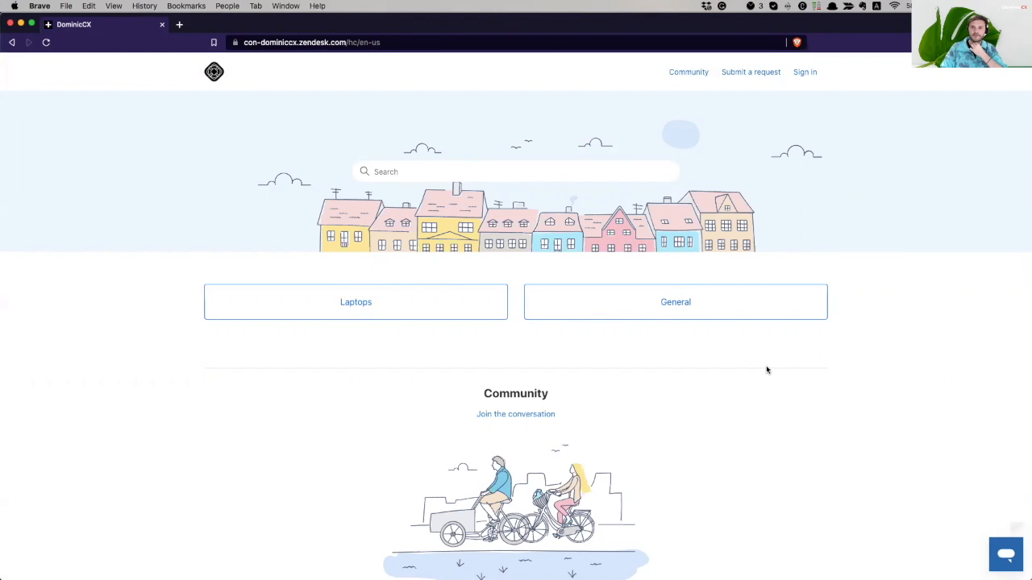
left_click(1001, 558)
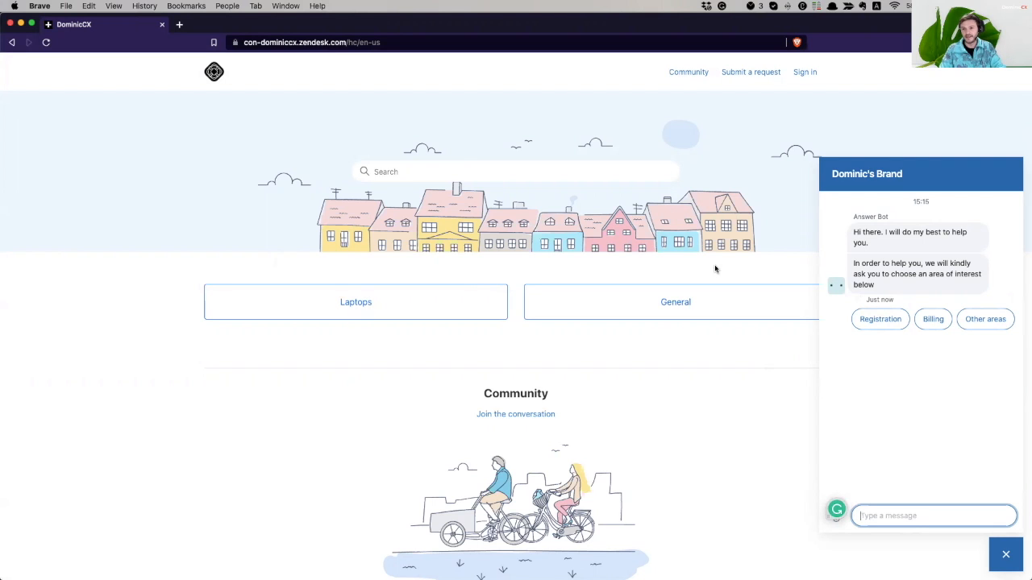
Step: Highlight the bot's two welcome messages in the chat widget, then clear the highlight
left_click_drag(852, 232, 951, 283)
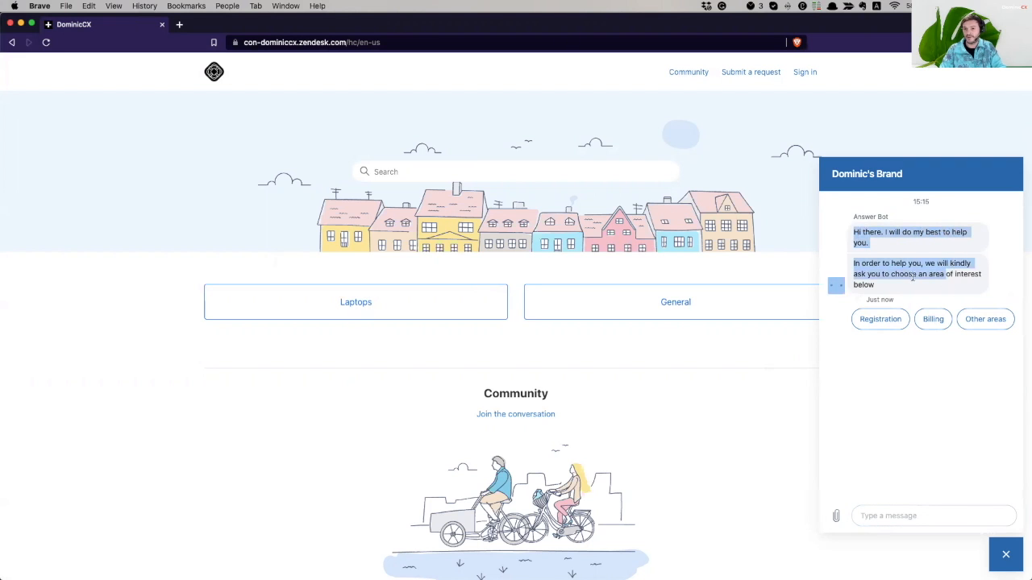
left_click(911, 278)
left_click_drag(875, 287, 854, 231)
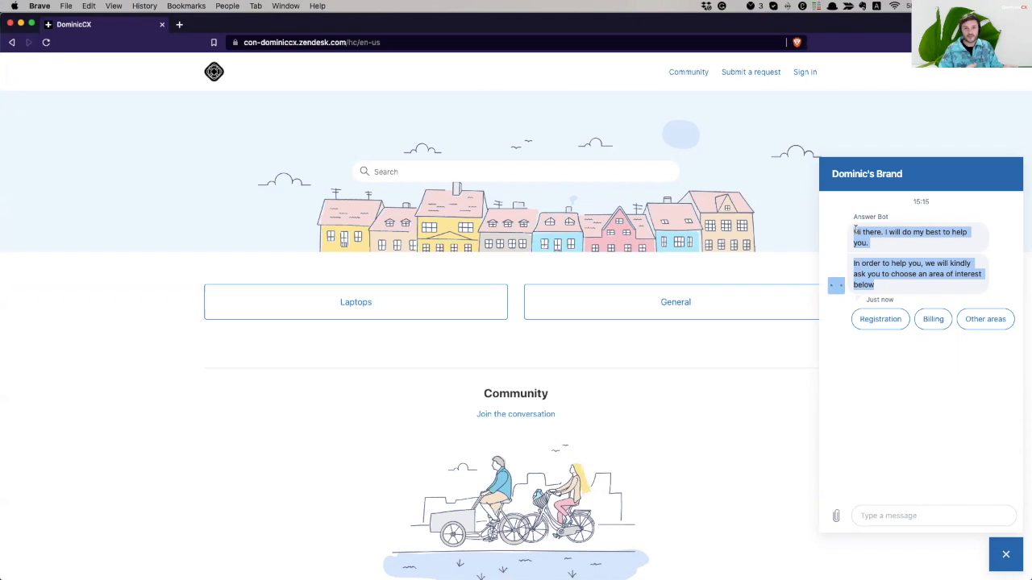
left_click(926, 388)
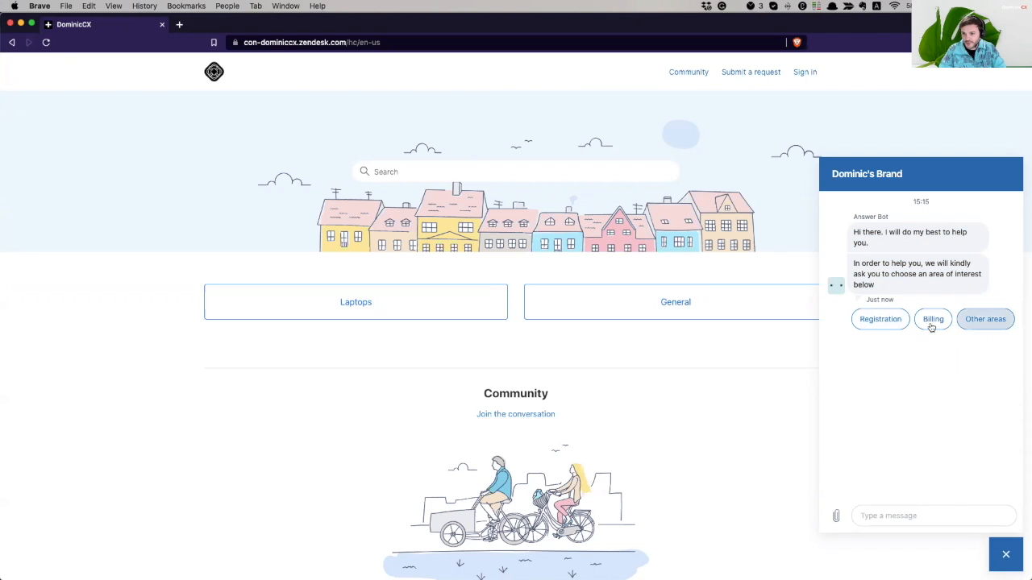
Step: Choose Registration and open the suggested article 'How can agents leverage knowledge to help customers?'
left_click(884, 322)
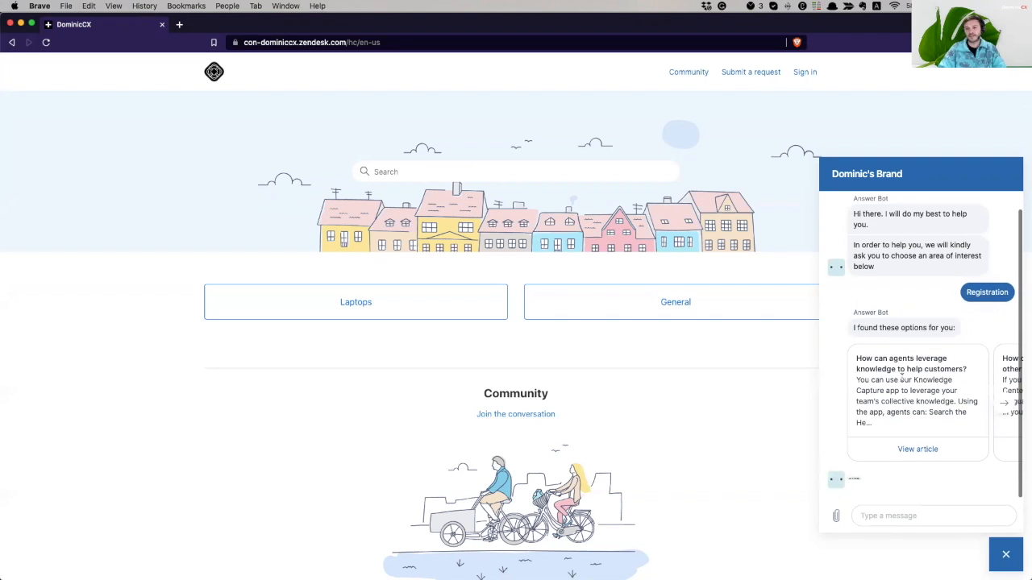
scroll(895, 338, "right", 5)
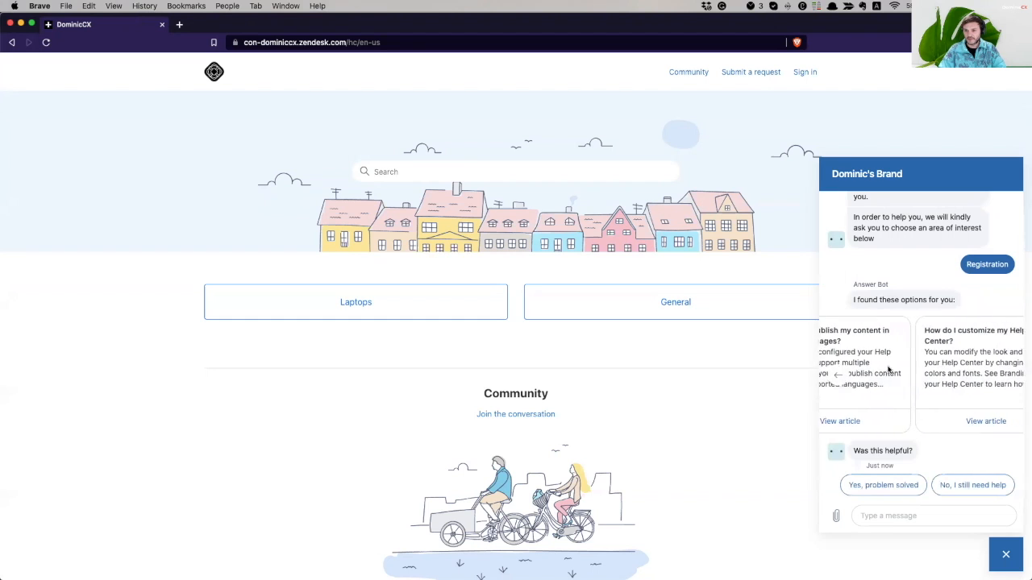
scroll(888, 365, "left", 5)
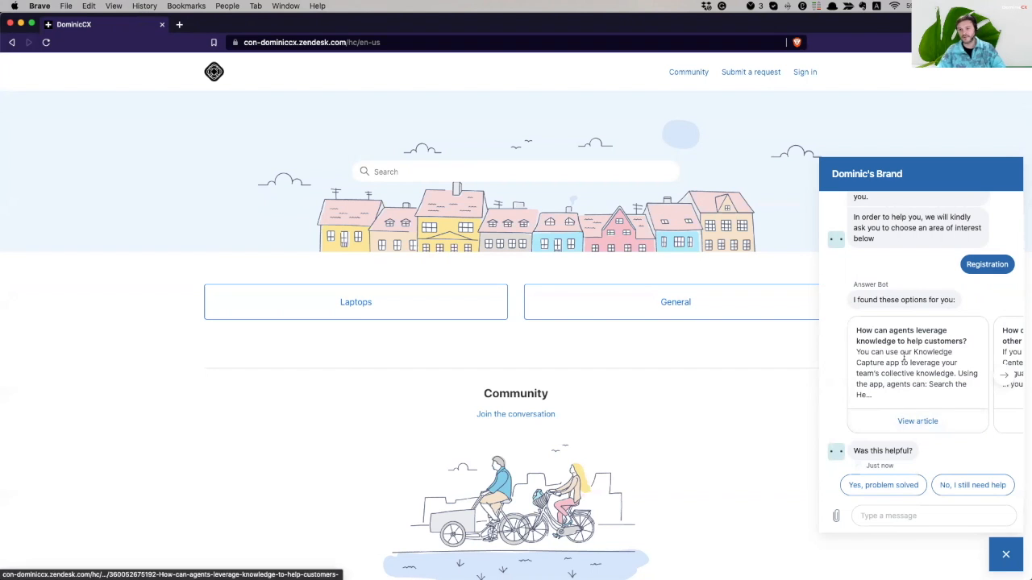
left_click(917, 421)
scroll(486, 335, "down", 15)
Step: Reopen the chat, say 'No, I still need help', start over, and choose Billing
scroll(486, 335, "up", 15)
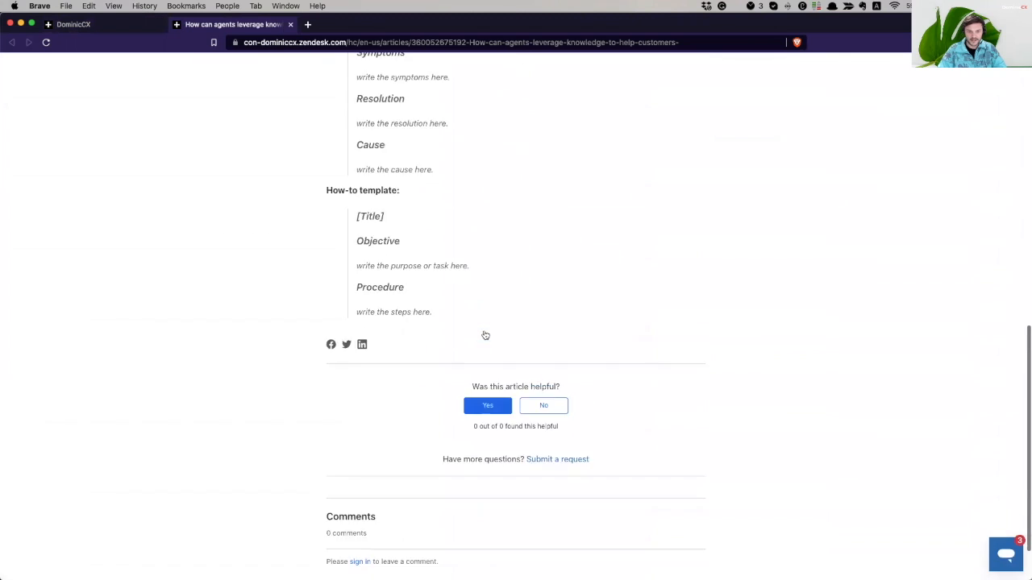
left_click(1005, 554)
scroll(878, 359, "right", 5)
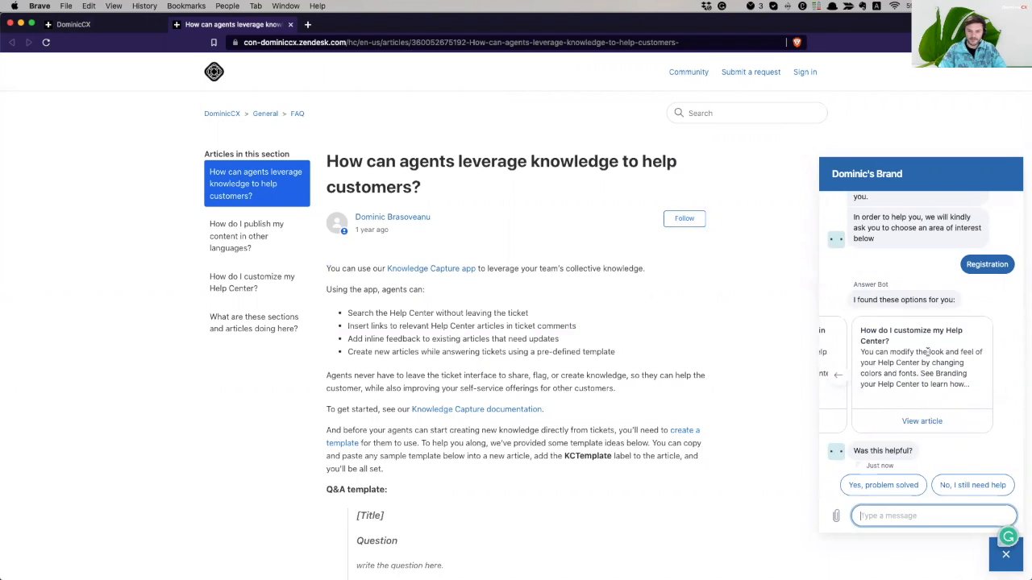
scroll(951, 378, "left", 5)
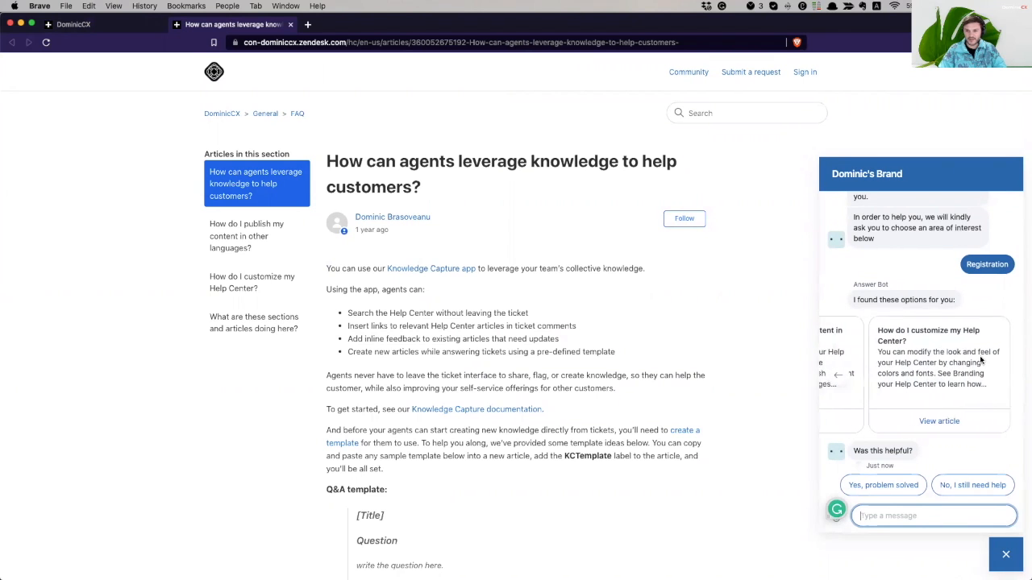
left_click(974, 485)
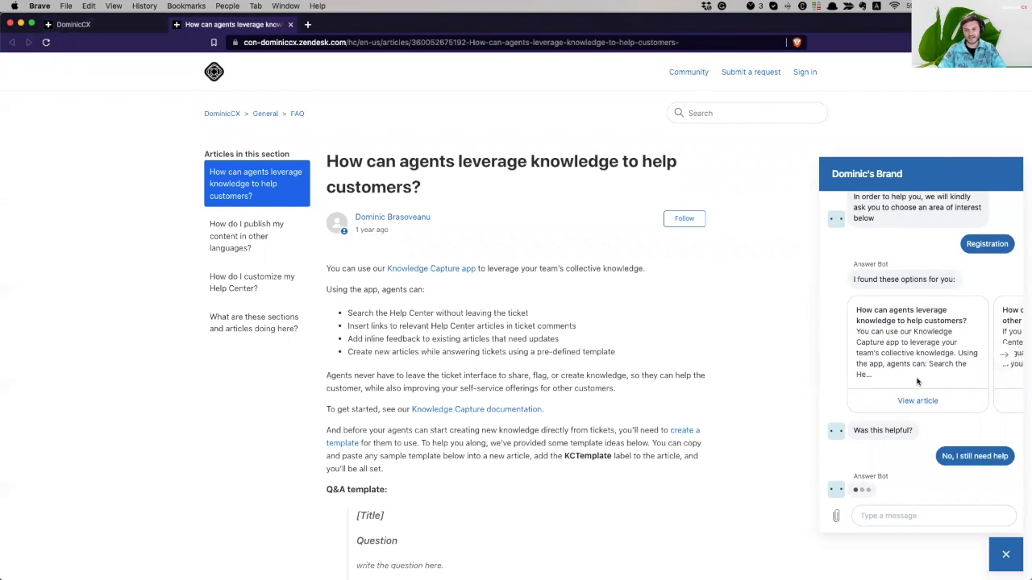
left_click(988, 484)
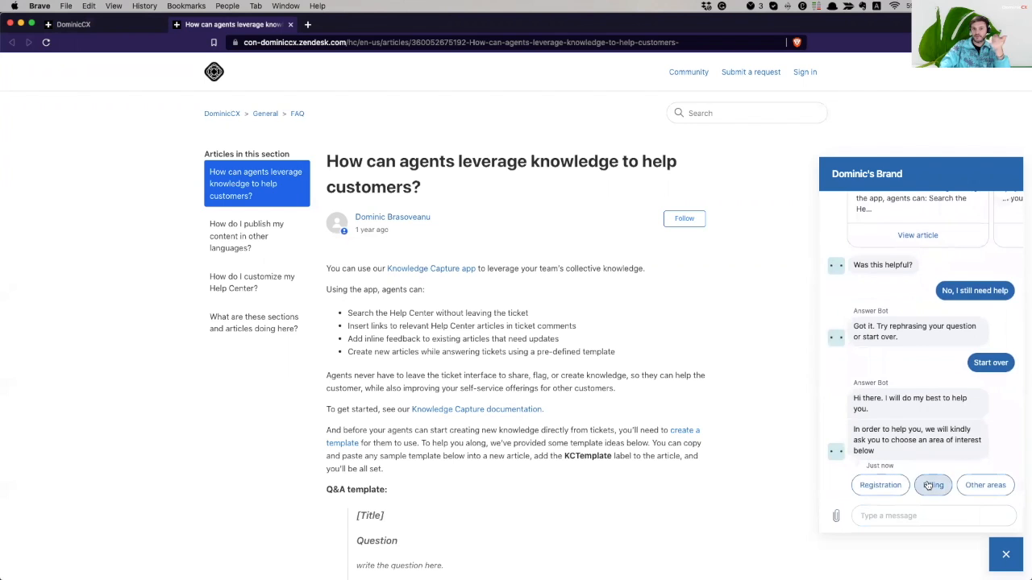
left_click(932, 485)
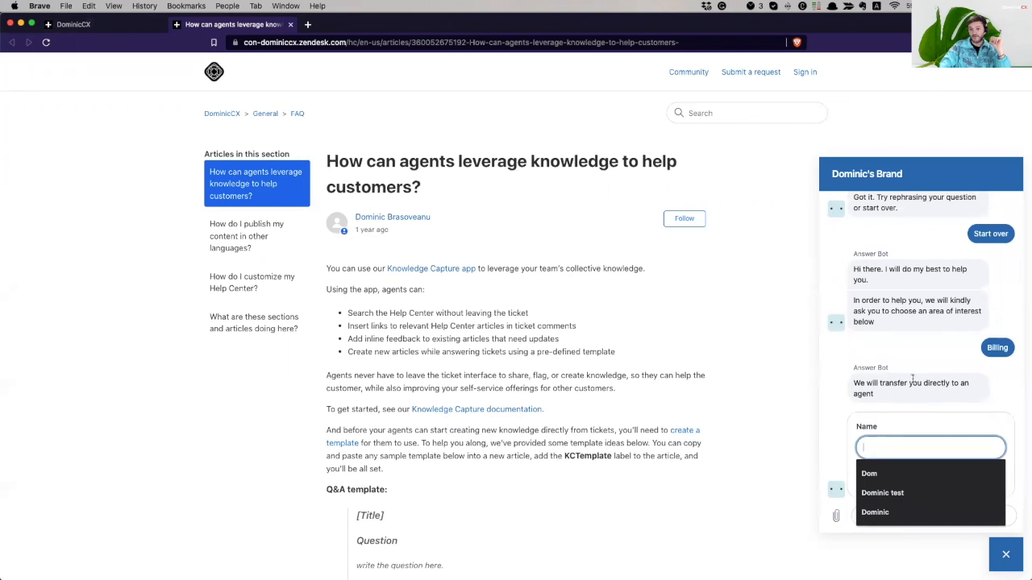
Step: Enter the customer's name and e-mail address in the bot's contact form
left_click(847, 357)
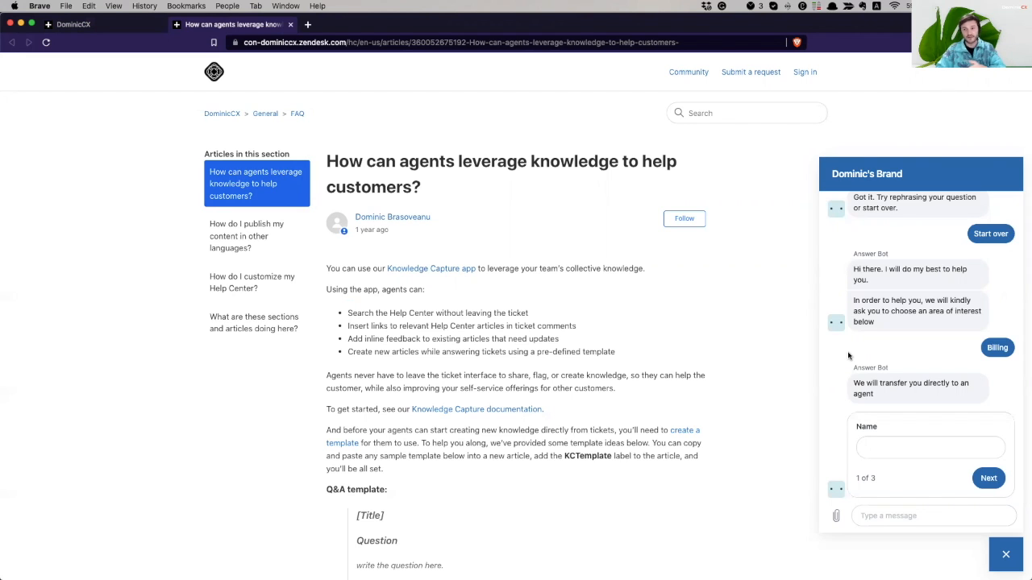
left_click(923, 450)
type("Dom")
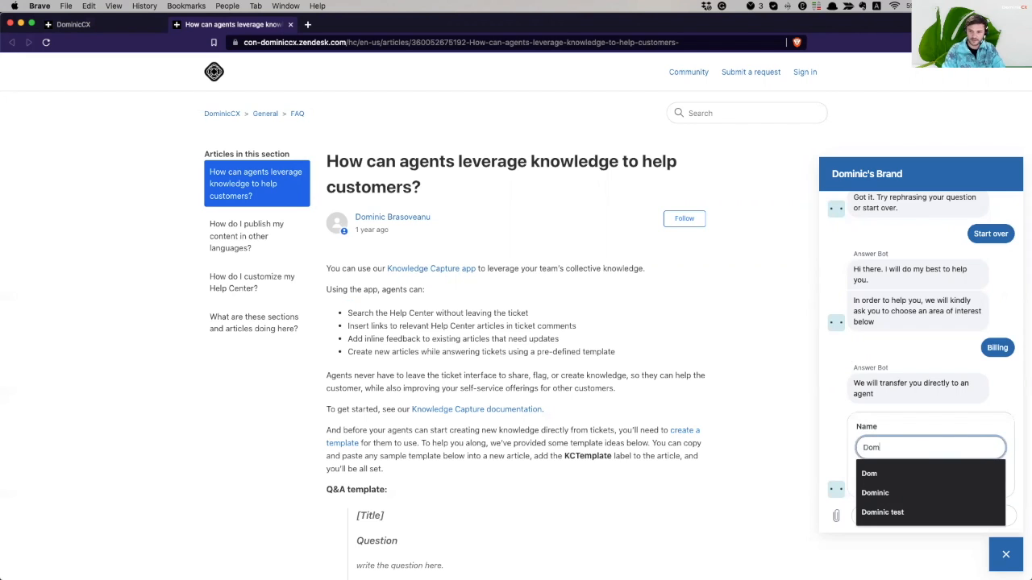
type("inic")
key("Return")
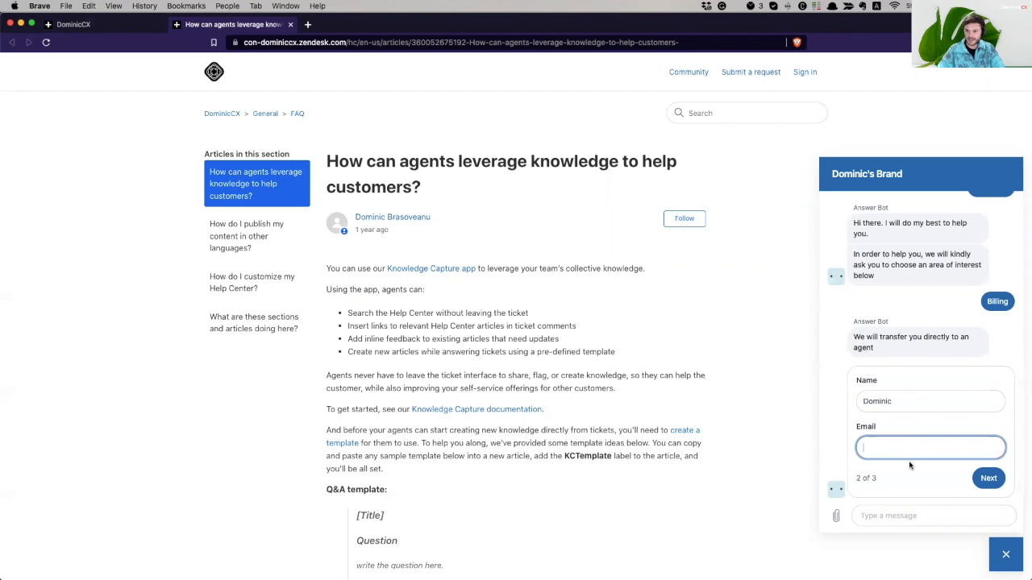
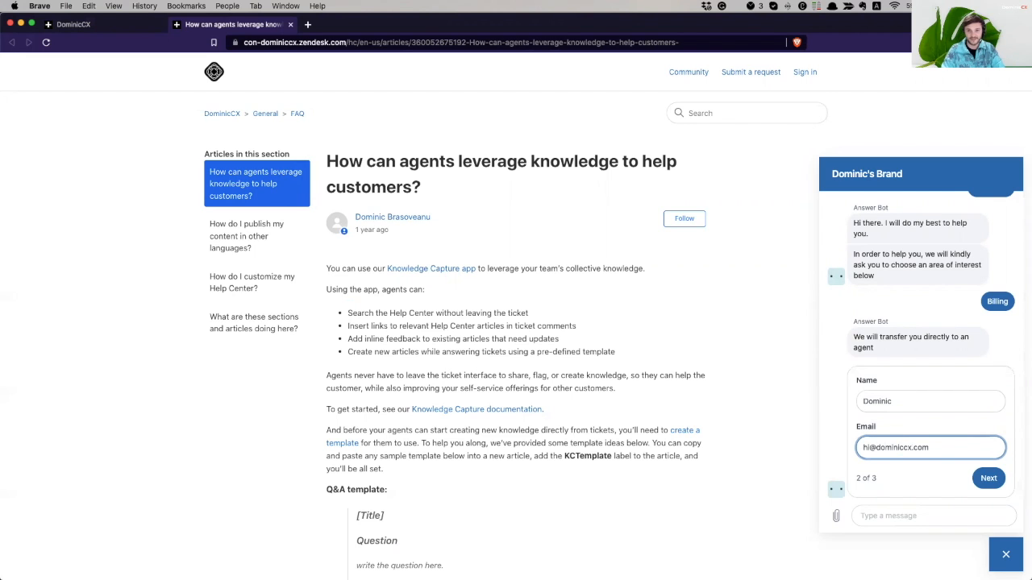
key("Return")
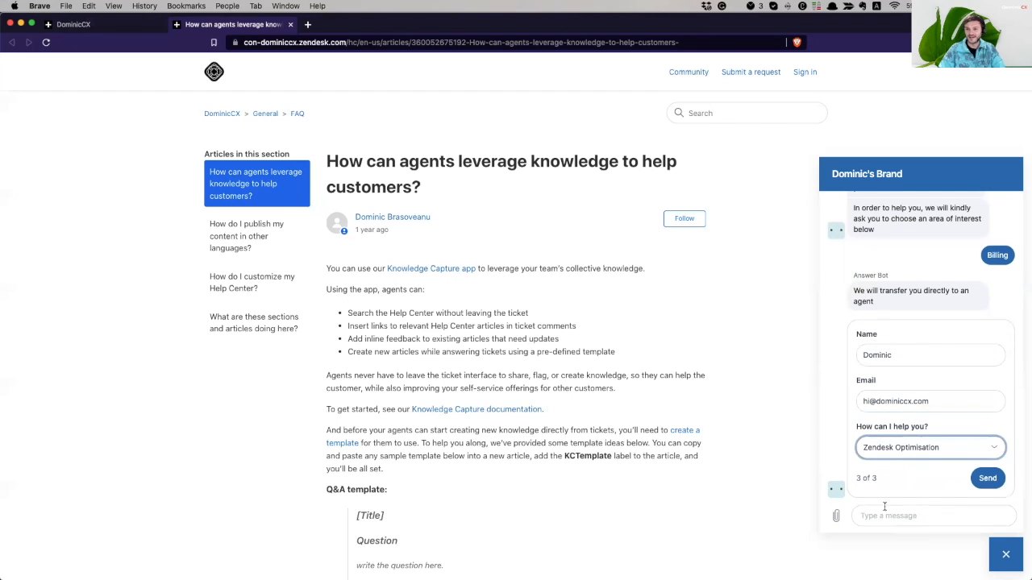
Step: Pick Zendesk Setup as the help topic and send the form to request an agent
left_click(907, 450)
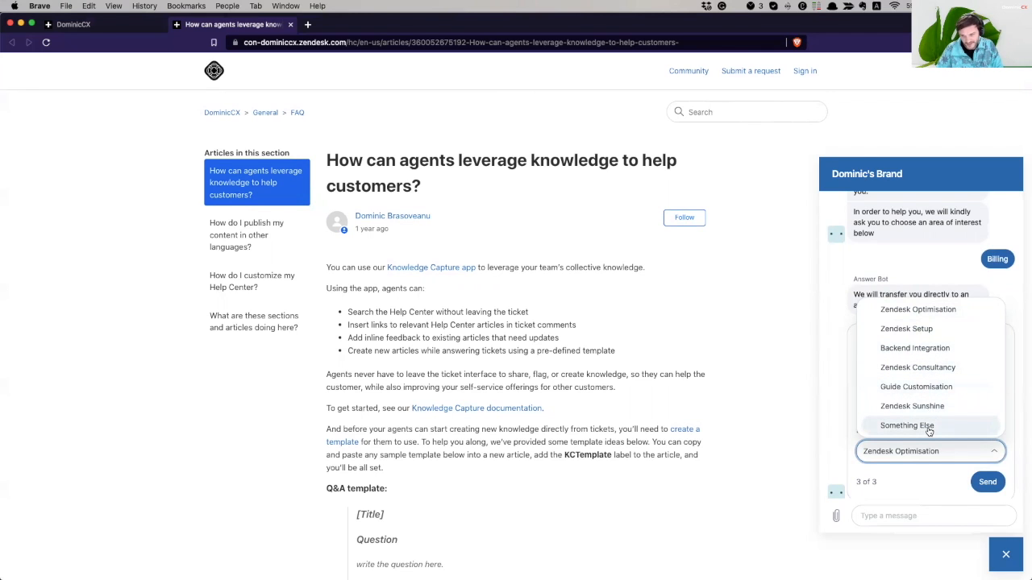
left_click(925, 338)
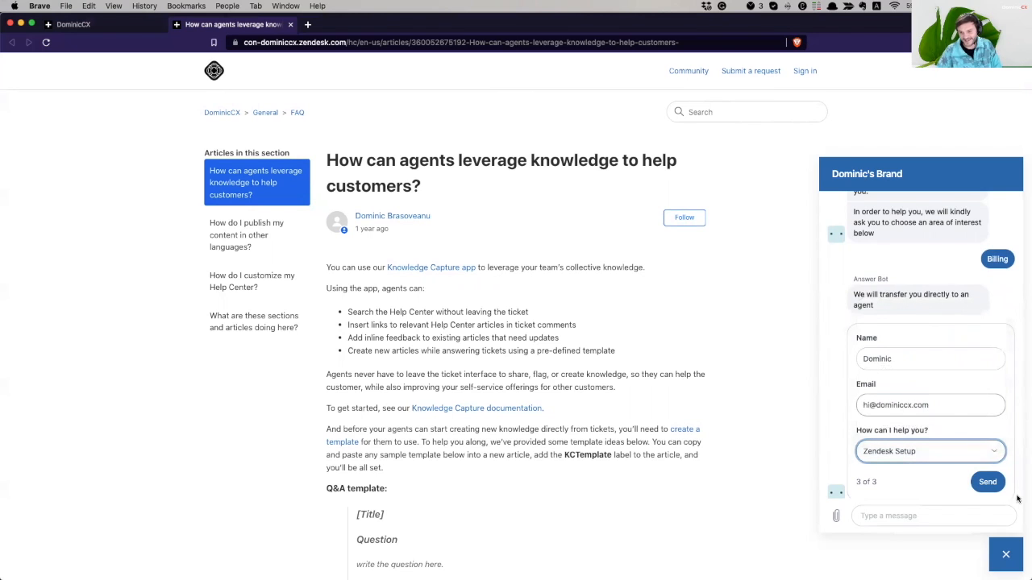
left_click(987, 482)
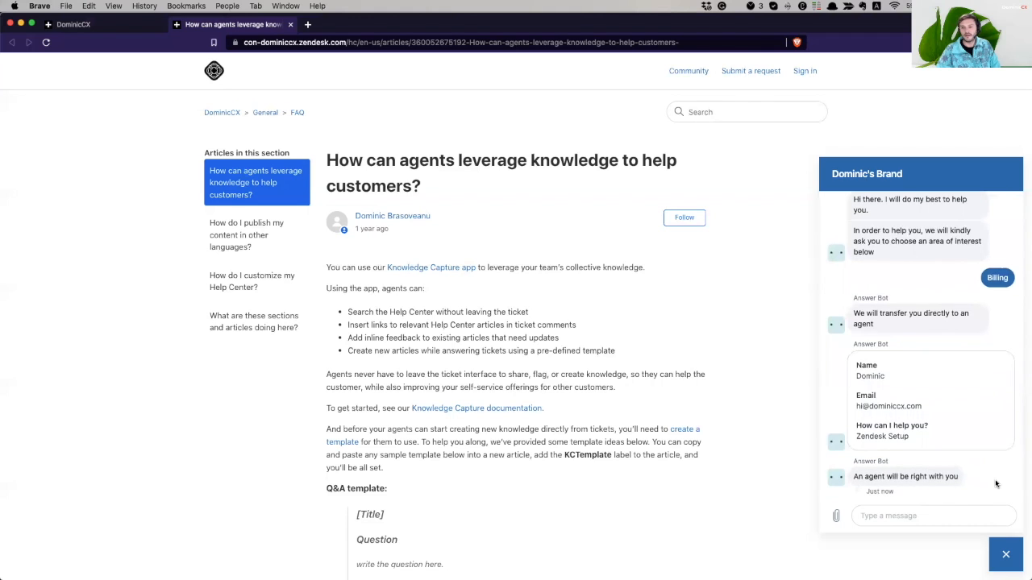
left_click_drag(856, 476, 961, 477)
left_click(939, 477)
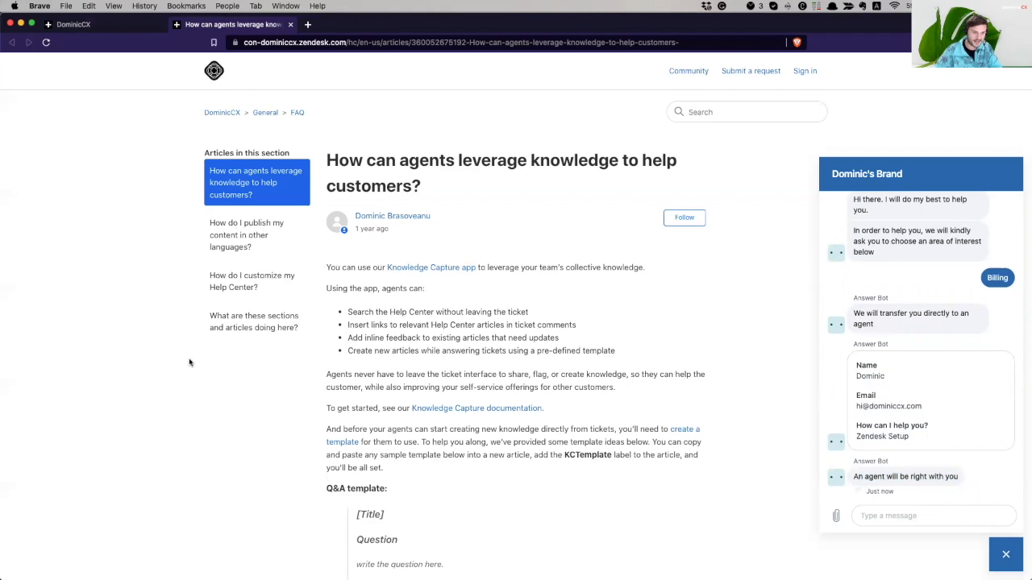
key("super+grave")
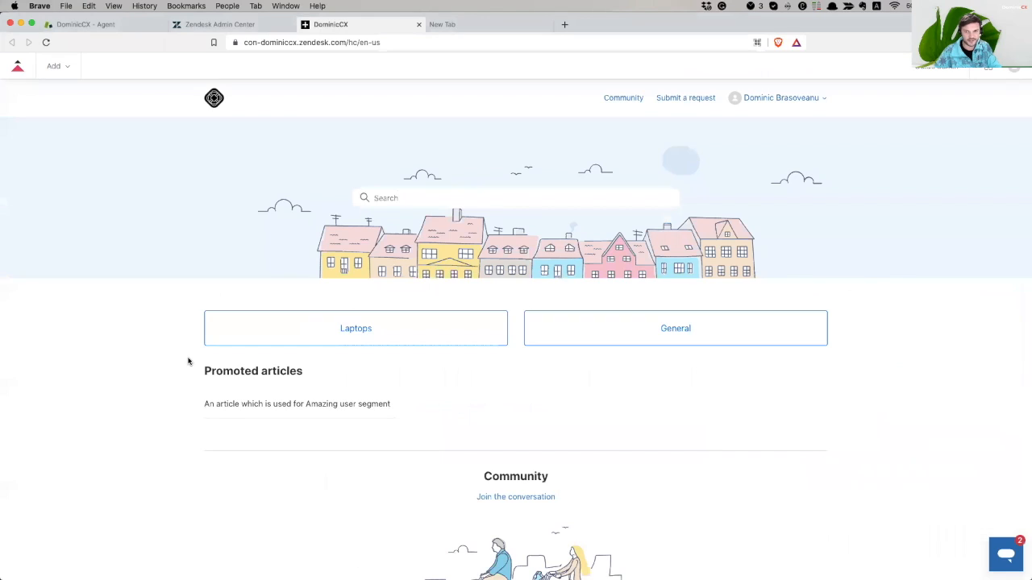
Step: In the agent workspace, accept the queued conversation so messaging ticket #368 opens
left_click(118, 25)
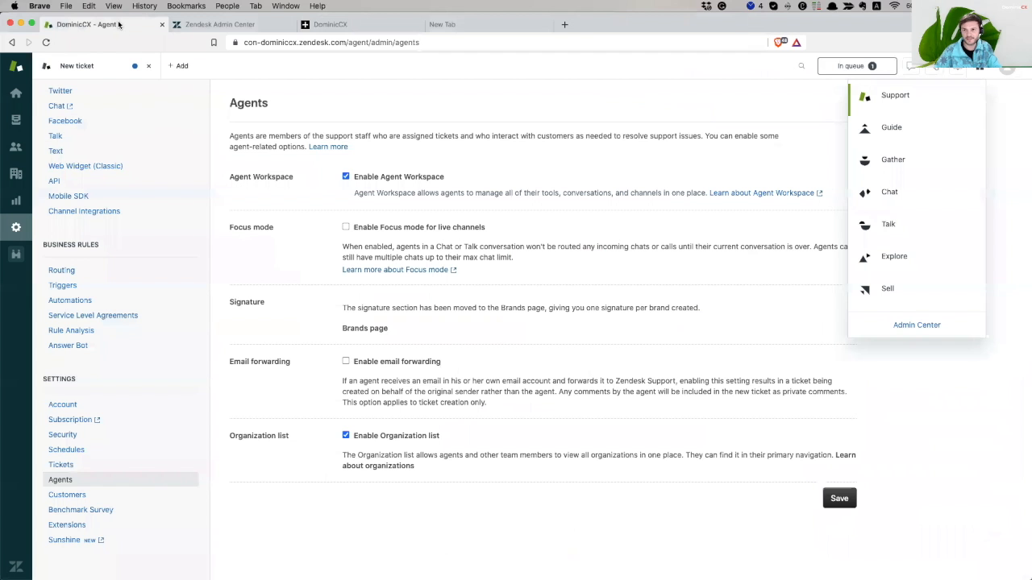
left_click(1025, 331)
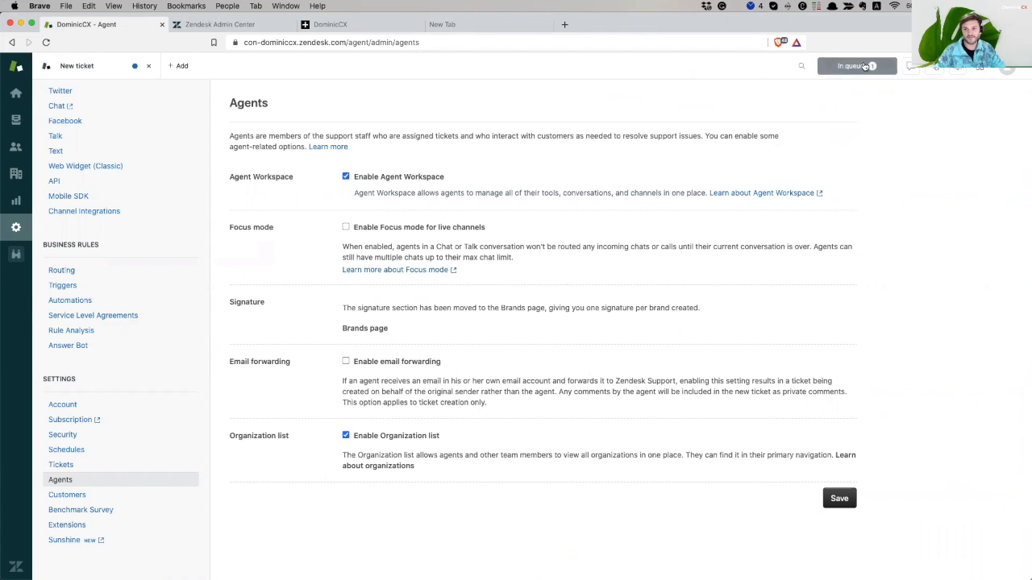
left_click(911, 66)
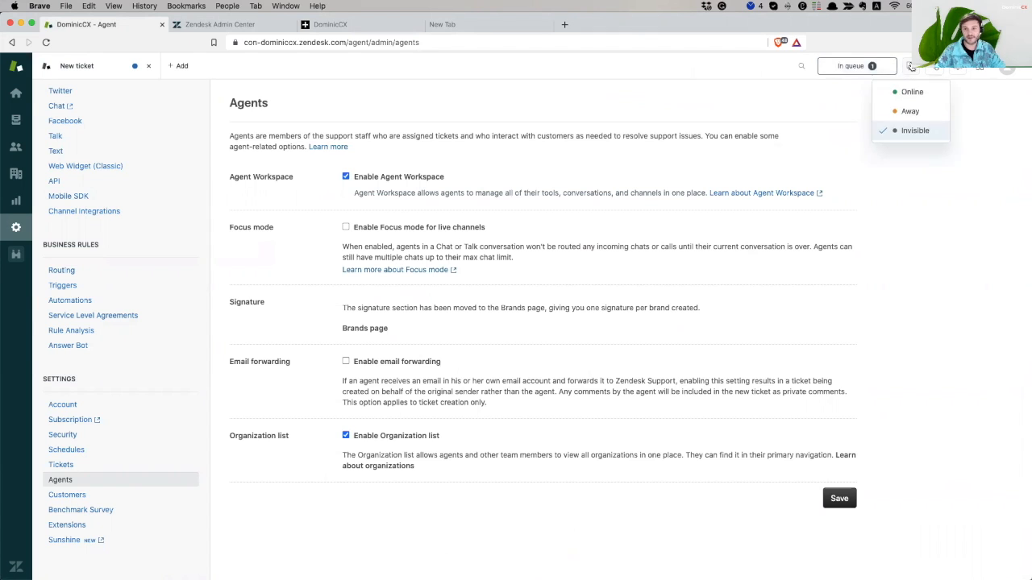
left_click(924, 203)
left_click(854, 68)
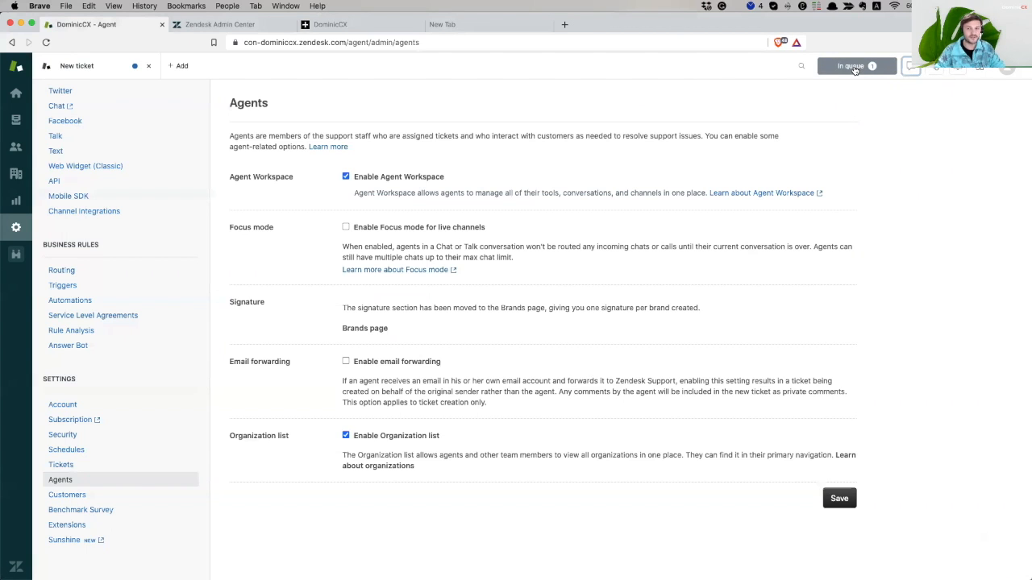
left_click(854, 67)
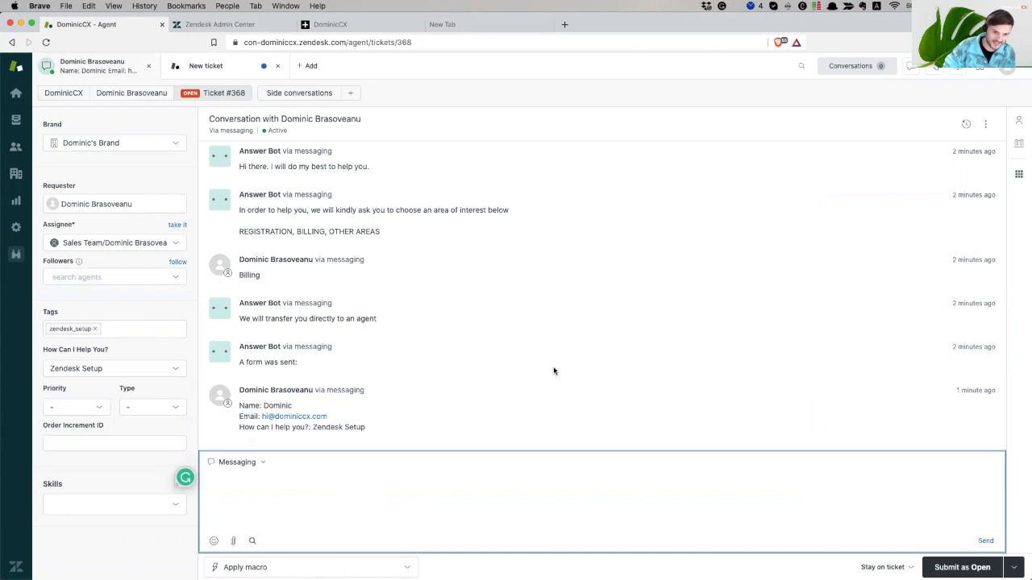
Step: Review the ticket conversation, including the 'No, I still need help' reply and submitted form
scroll(461, 358, "up", 10)
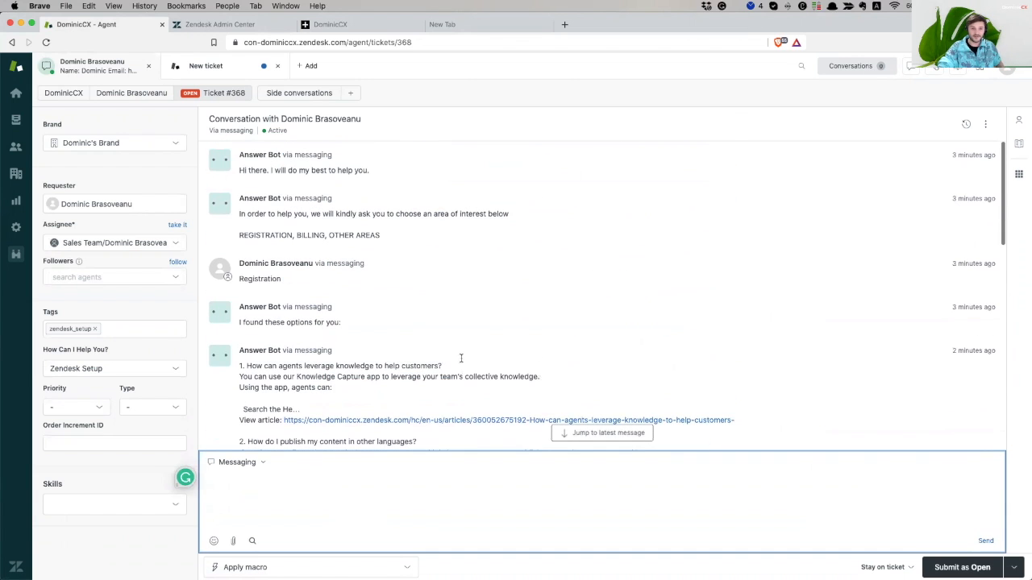
scroll(350, 251, "down", 10)
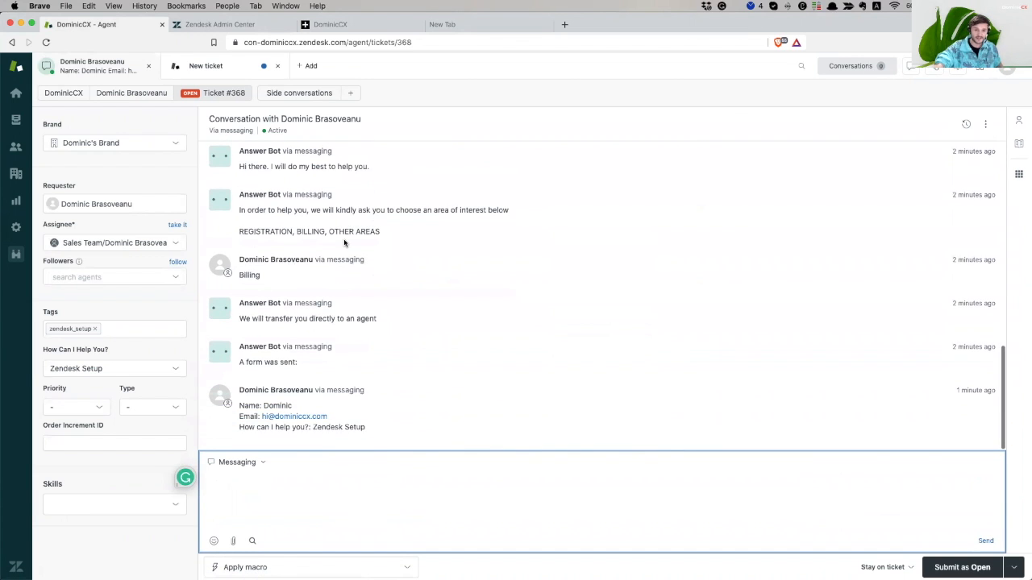
scroll(344, 242, "up", 10)
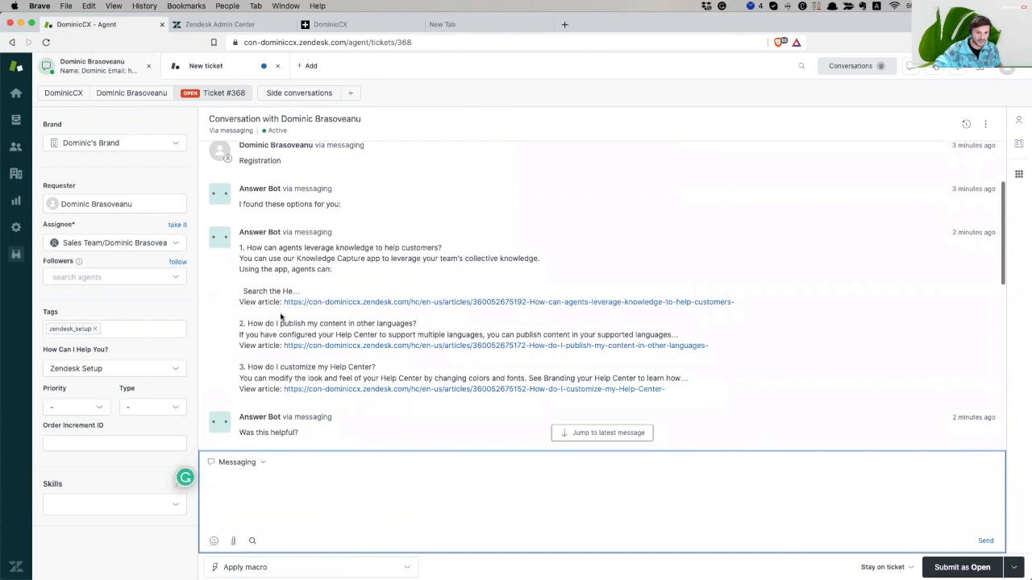
scroll(290, 318, "down", 2)
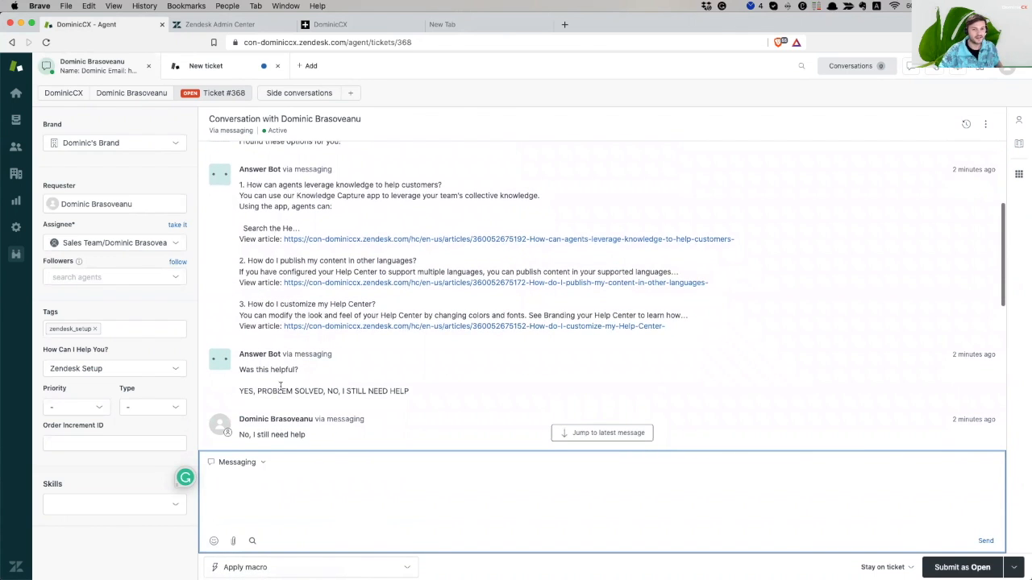
left_click_drag(345, 349, 417, 354)
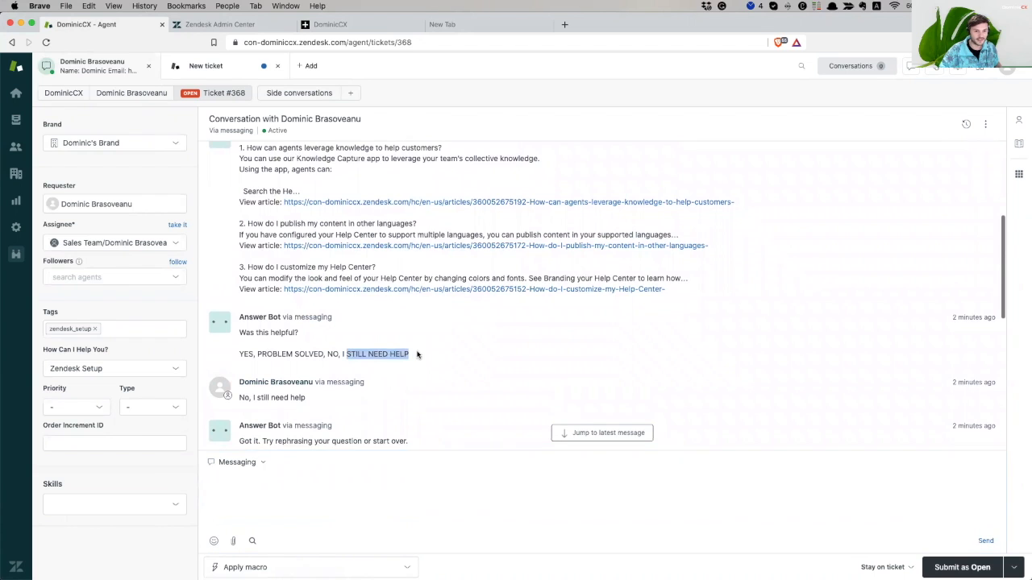
triple_click(343, 319)
scroll(342, 326, "down", 5)
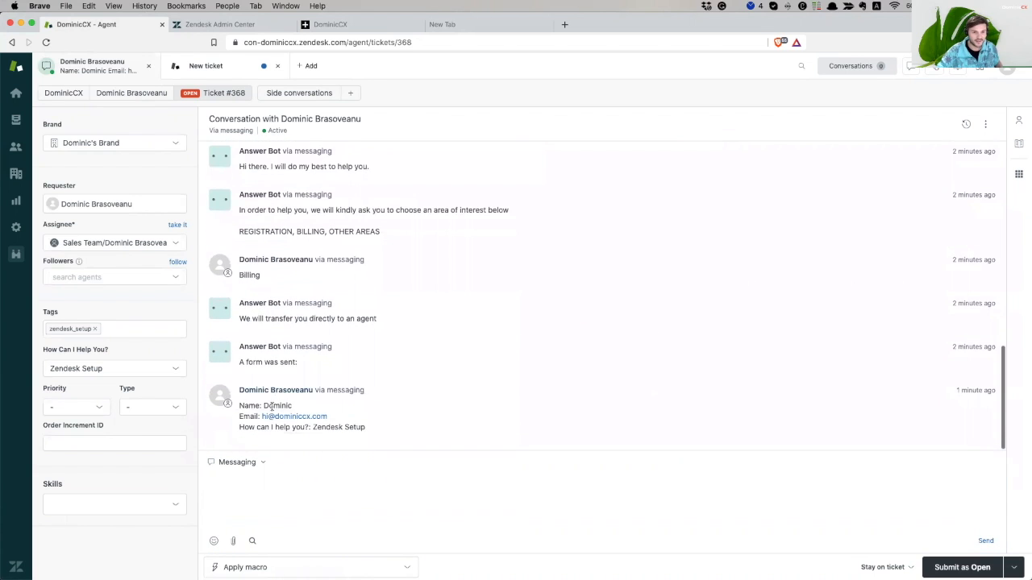
left_click_drag(395, 431, 302, 475)
Step: Send the customer 'Hello there, I see you're inteerested in a Zendesk setup, is that right?'
left_click(316, 487)
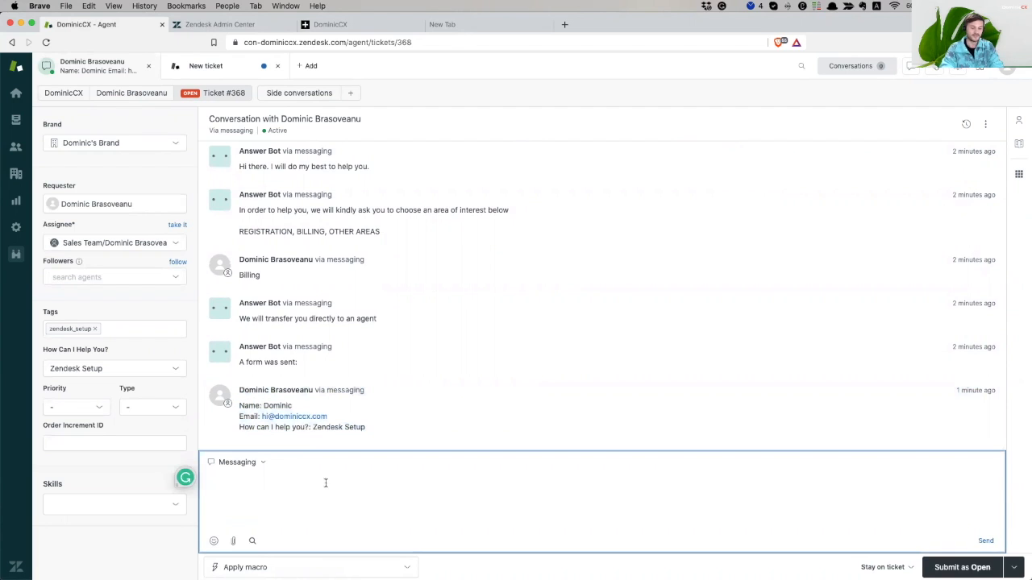
type("Hello there")
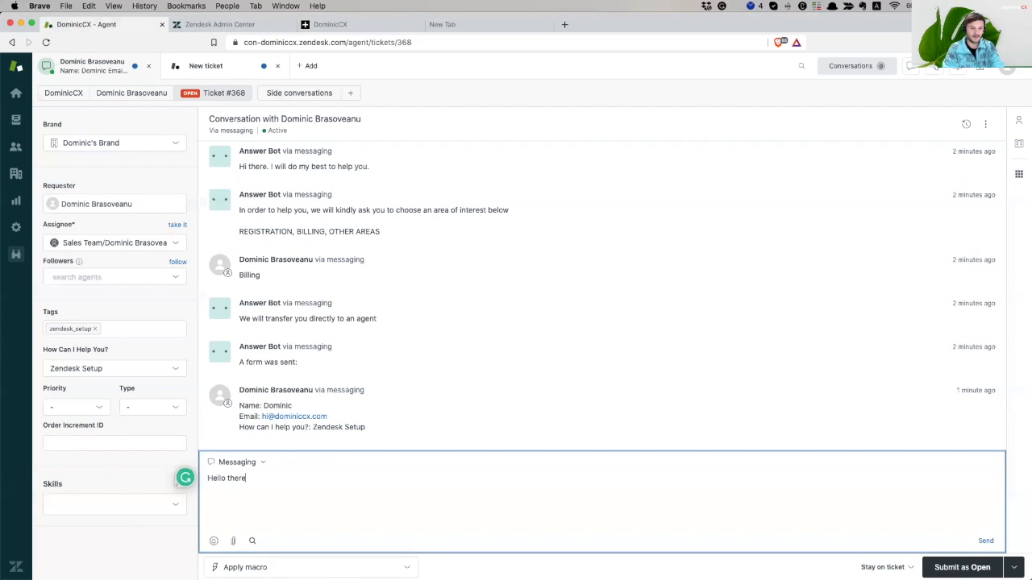
type(", I see you're inte")
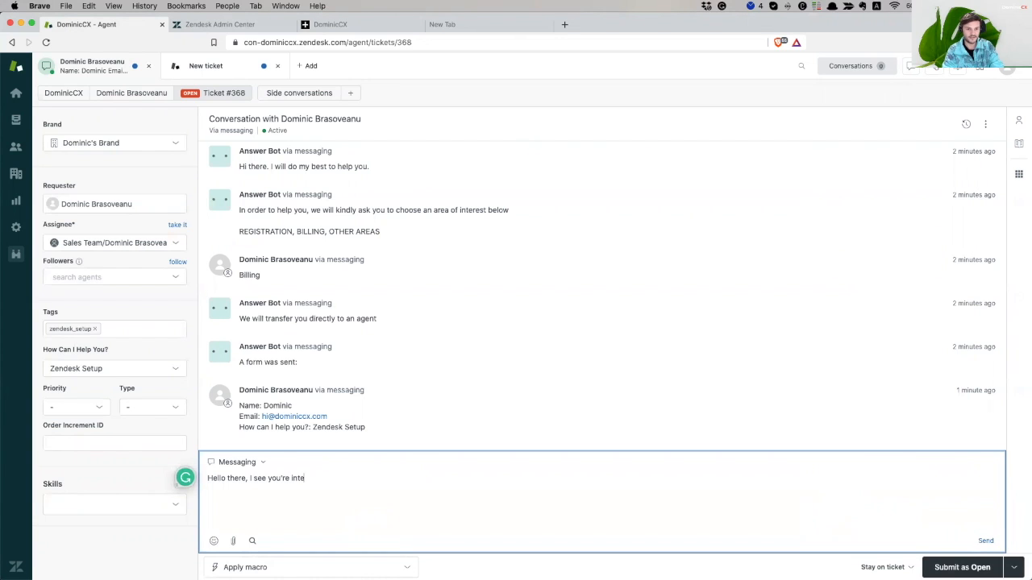
type("erested in a Zendesk setup, is that right")
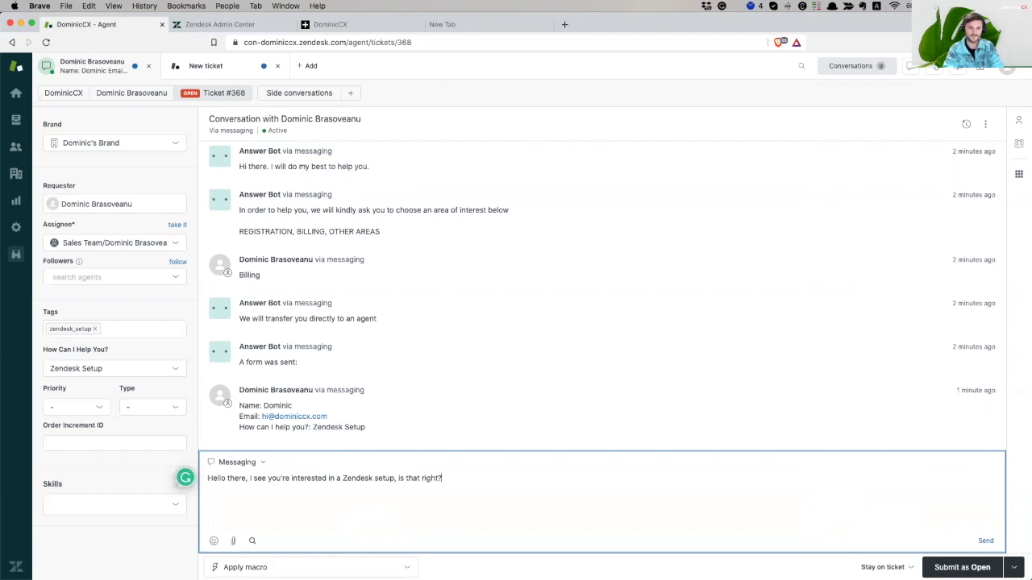
type("?")
key("Return")
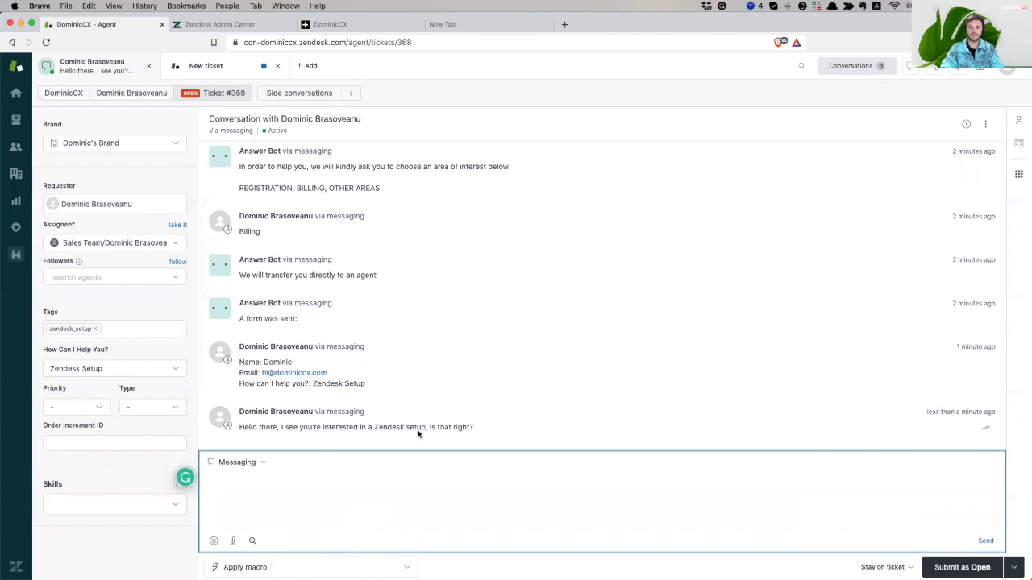
key("super+grave")
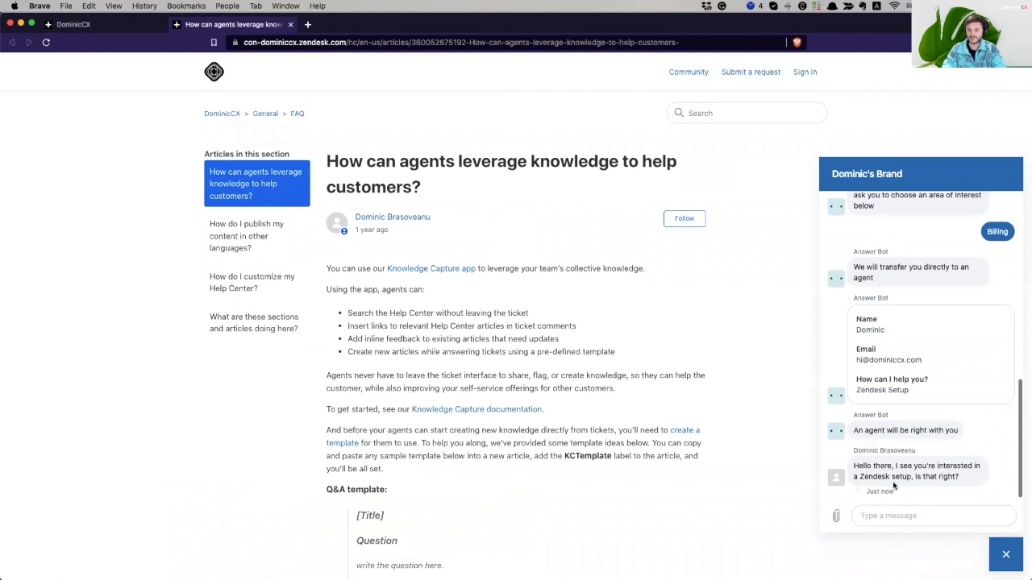
Step: Highlight the agent's setup question and its sender in the Help Center chat
left_click_drag(852, 465, 957, 466)
left_click(919, 515)
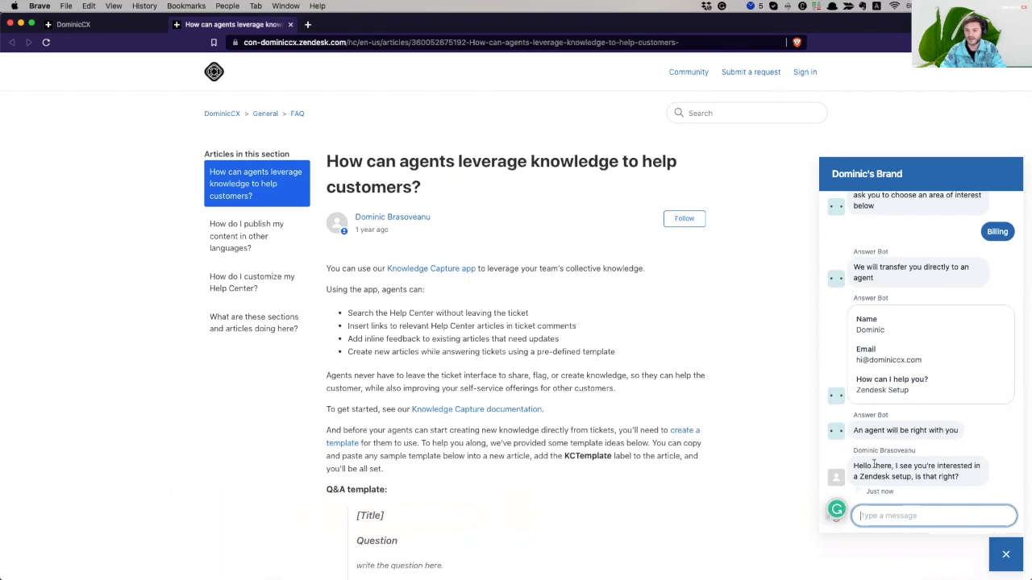
left_click_drag(860, 450, 917, 450)
left_click(885, 467)
left_click_drag(862, 467, 941, 464)
left_click(940, 465)
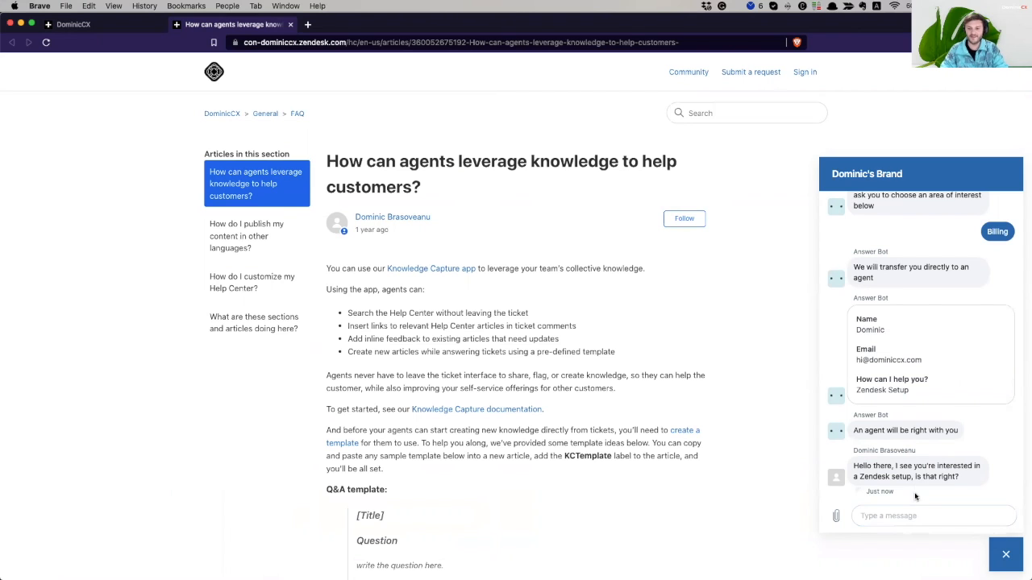
Step: Reply as the customer with 'Yes, what is the process?'
left_click(907, 516)
type("Yes, how")
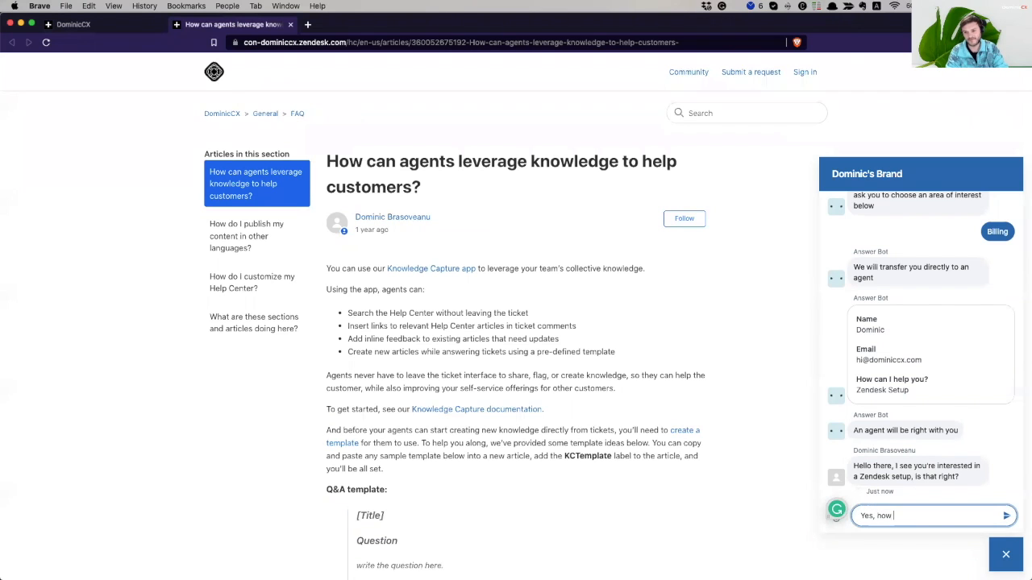
type("hat is the process")
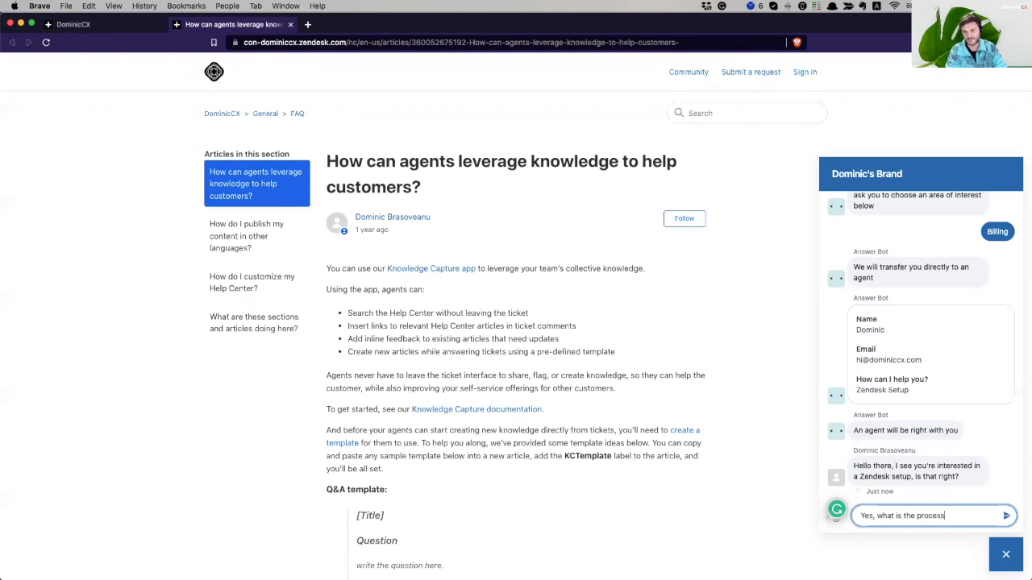
key("Return")
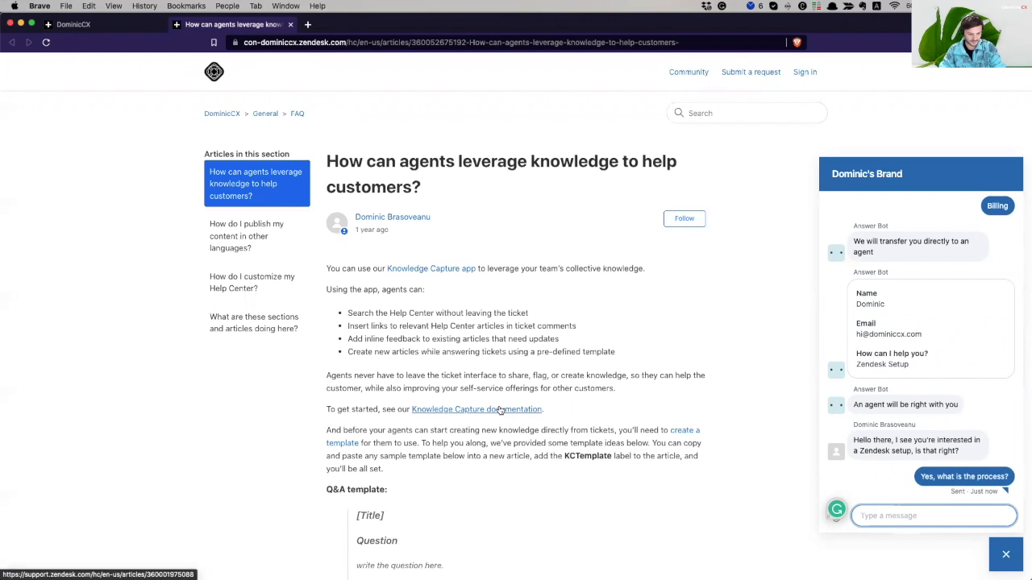
key("super+grave")
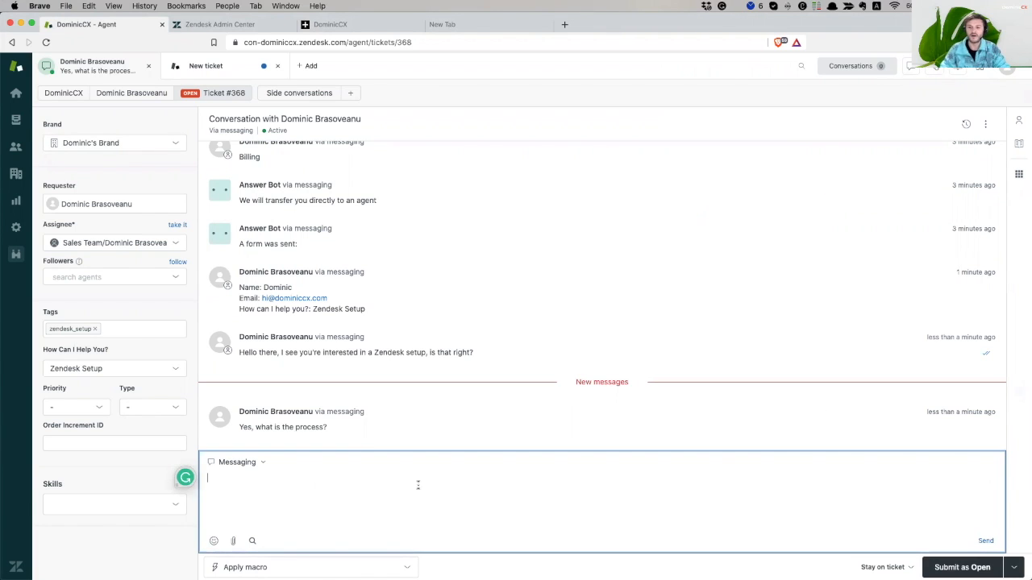
Step: Submit ticket #368 with status Solved
left_click(1013, 567)
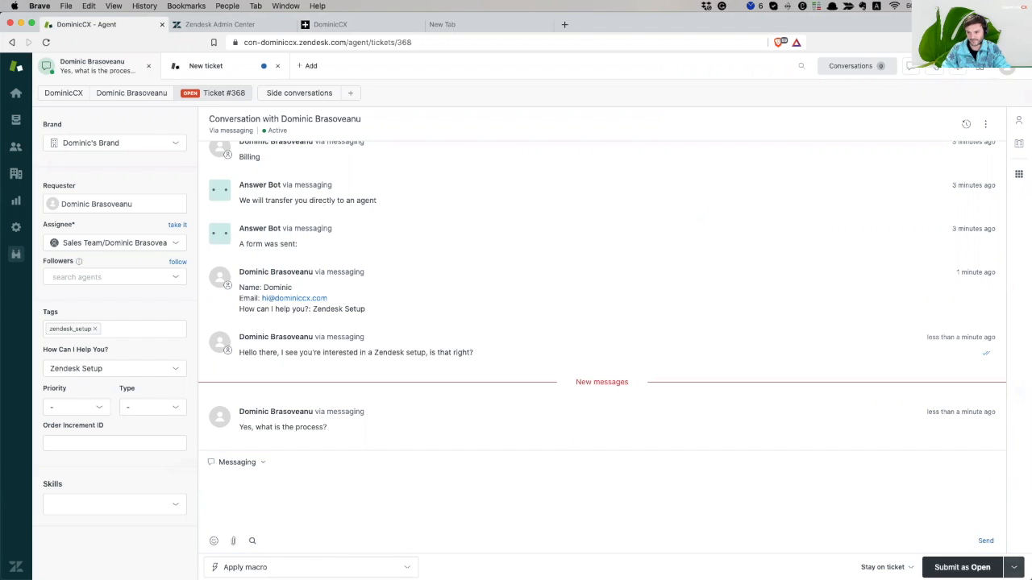
left_click(986, 545)
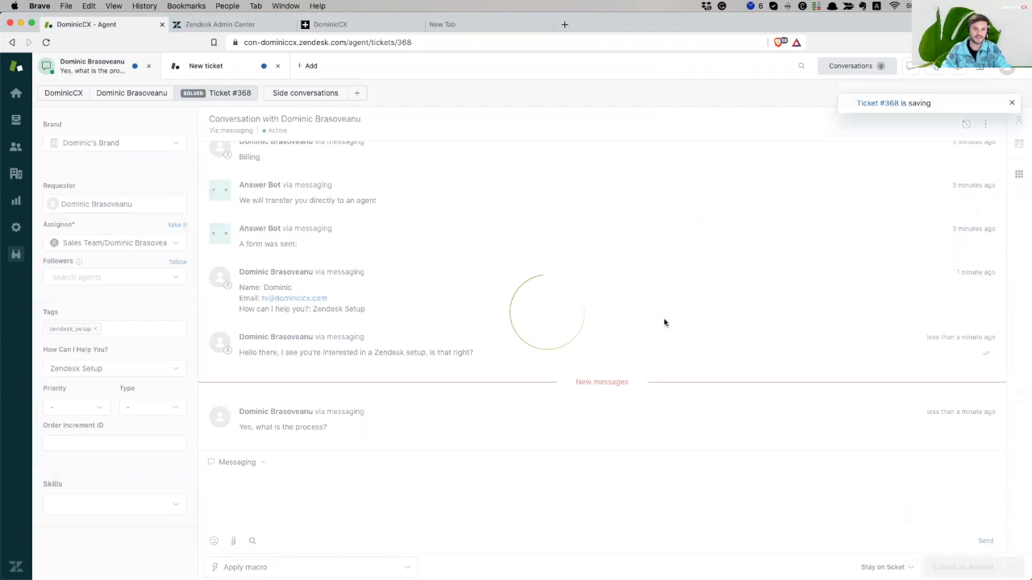
scroll(530, 345, "up", 1)
key("super+grave")
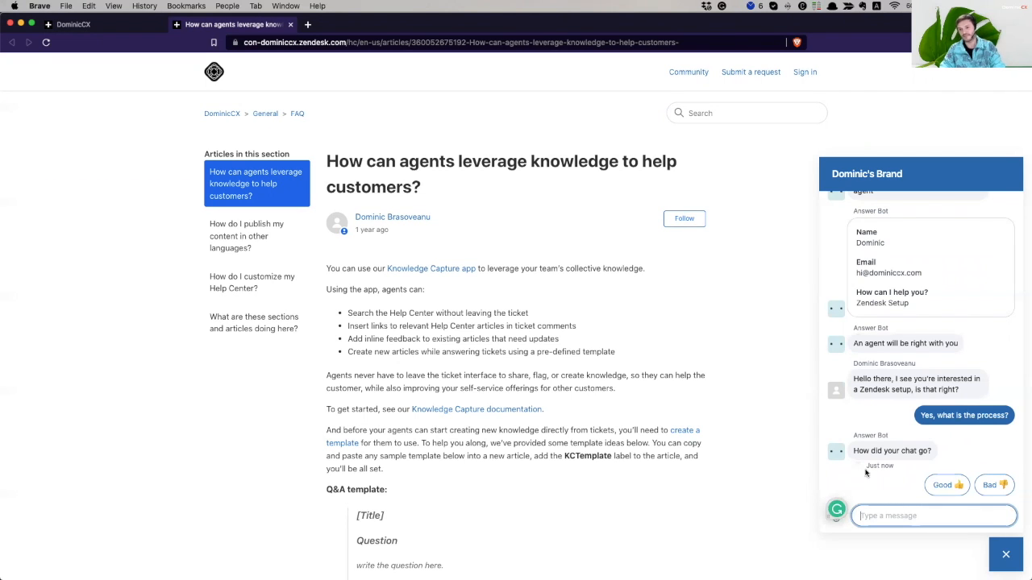
Step: Rate the chat Good and send the comment 'All good, I think you're awesome!'
left_click(943, 486)
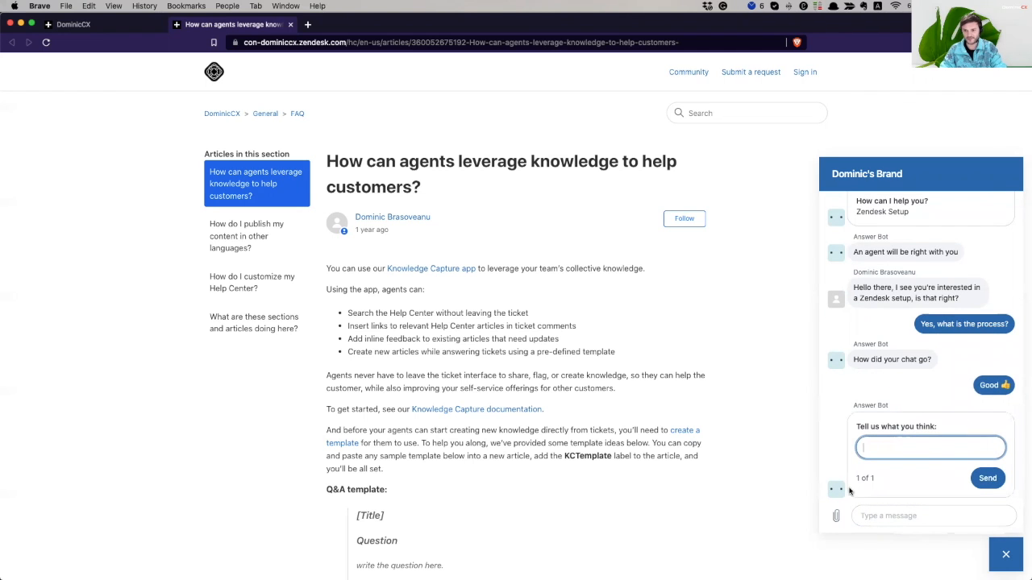
type("All")
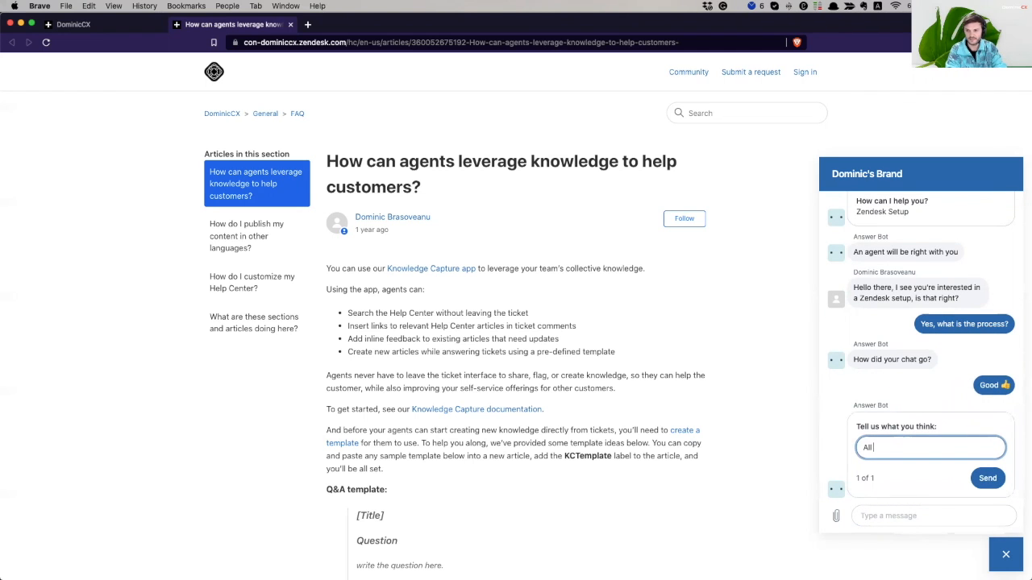
type(" good, Ith")
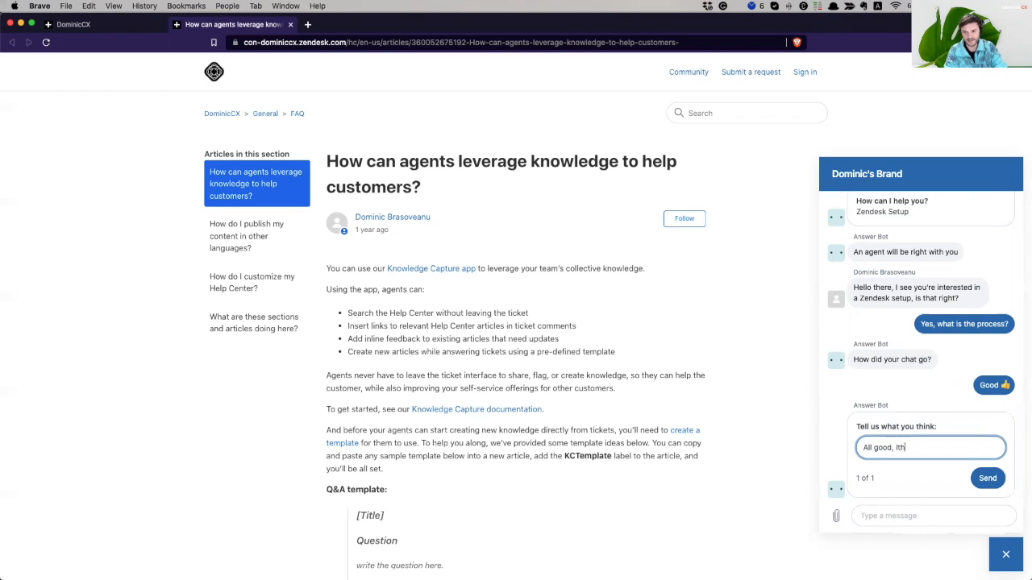
key("BackSpace")
key("BackSpace")
type(" think you")
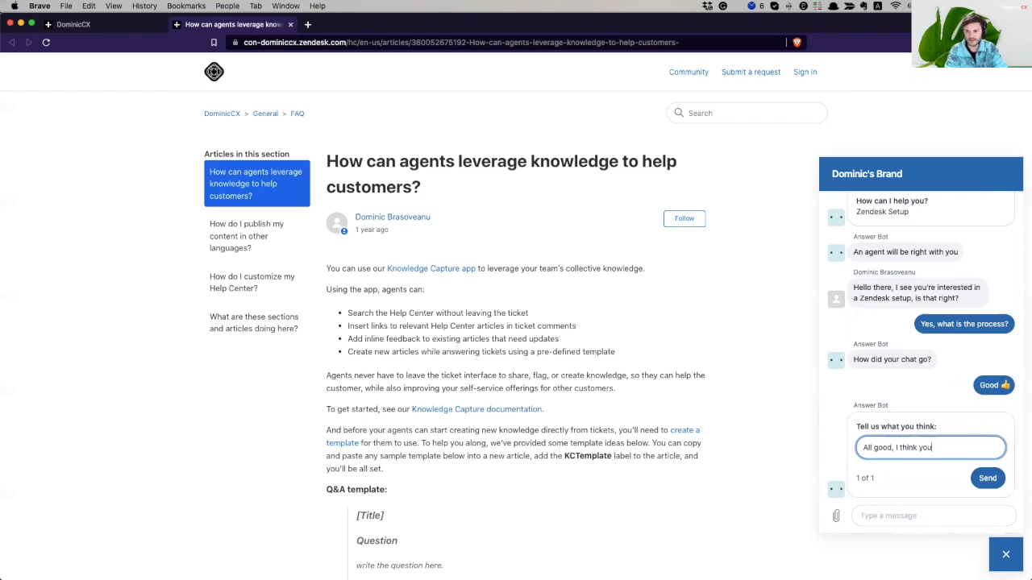
type("'re awesome!")
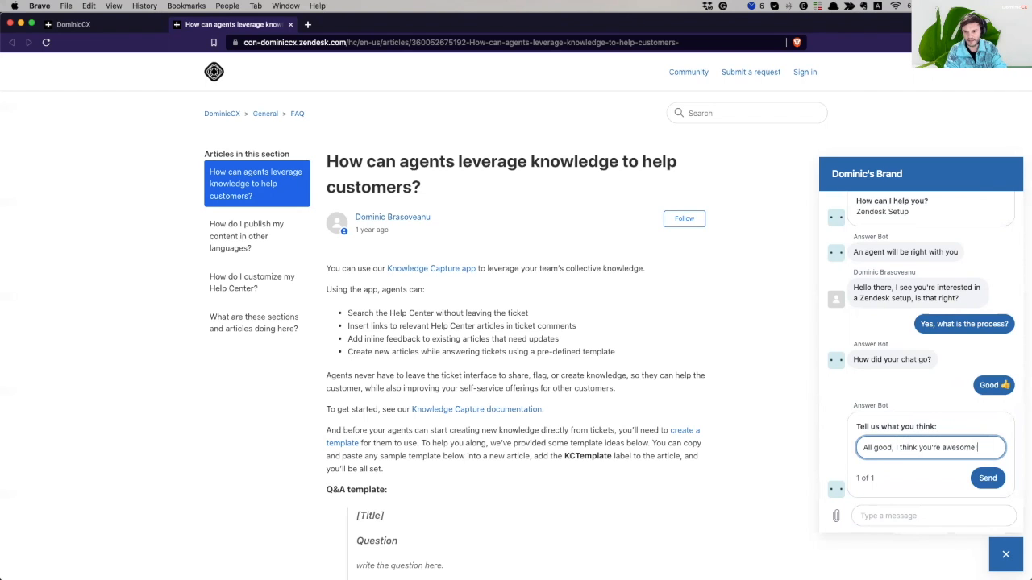
key("Return")
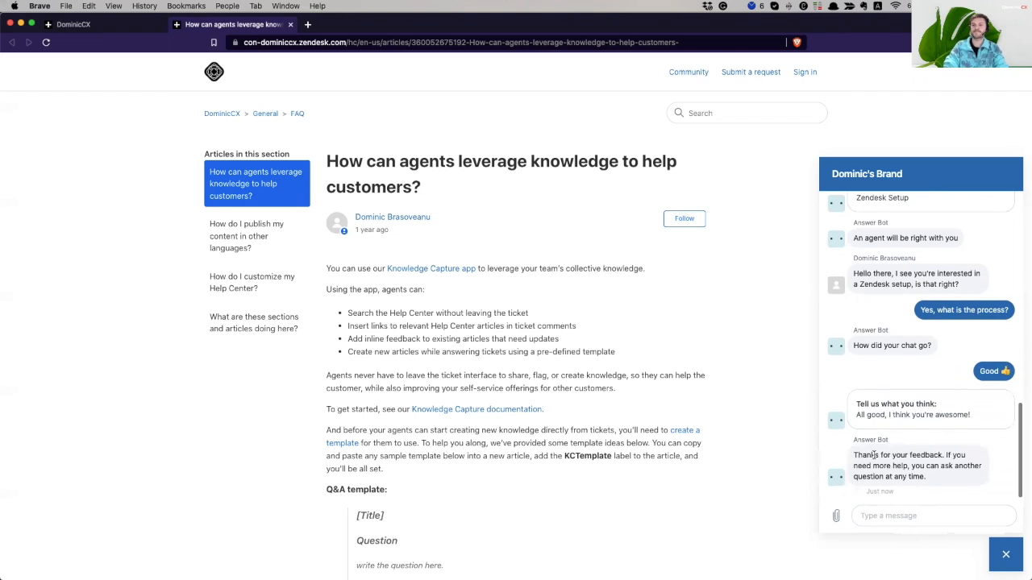
Step: Scroll through the chat thread and select the article page's web address
left_click(911, 509)
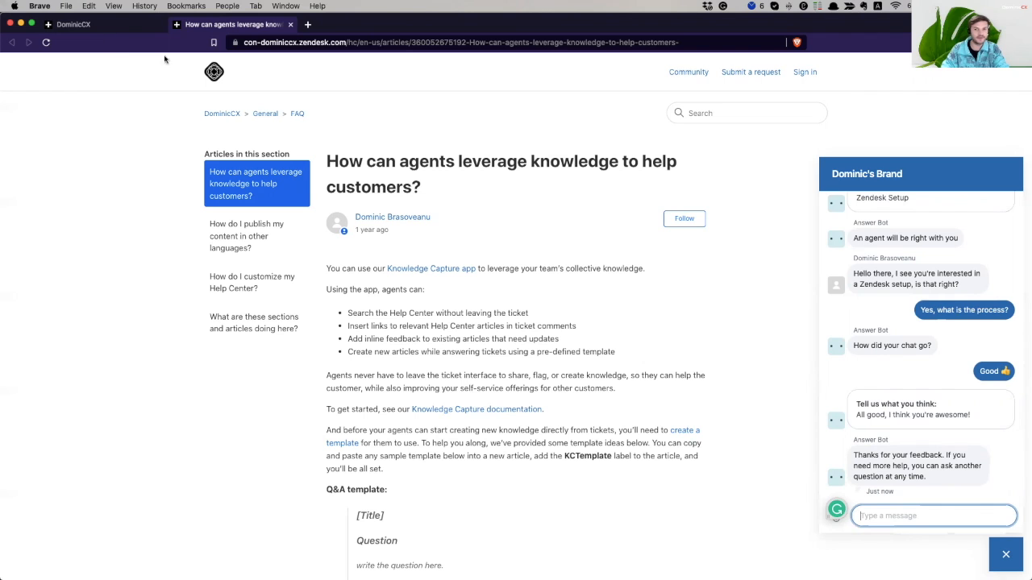
scroll(908, 342, "up", 2)
scroll(919, 346, "up", 10)
scroll(922, 349, "down", 10)
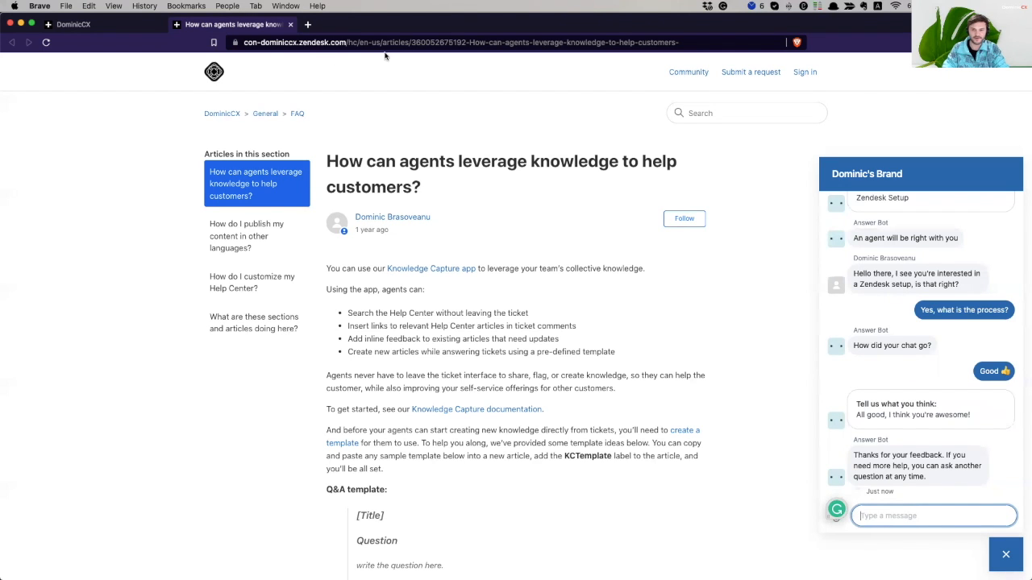
left_click(487, 42)
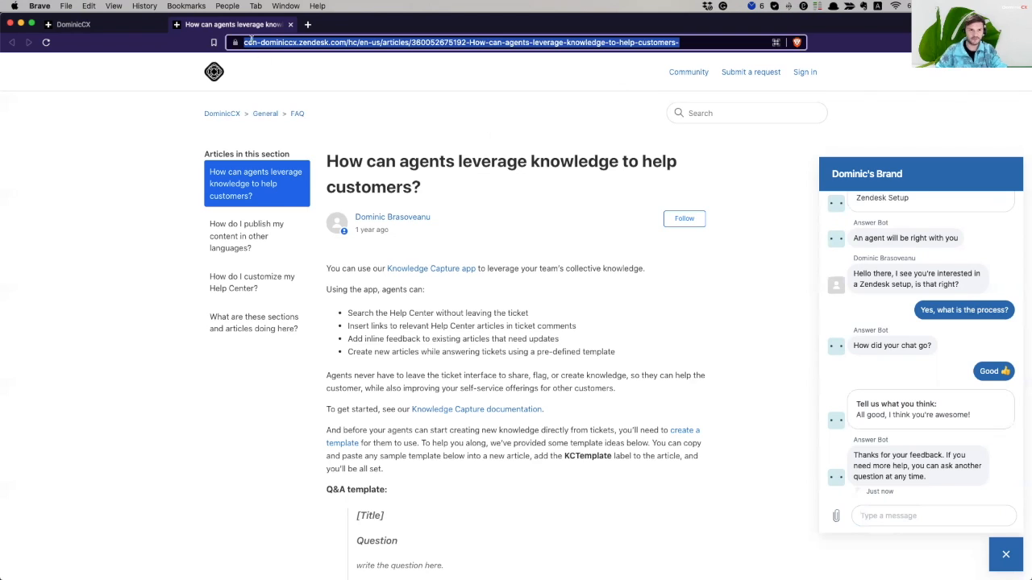
Step: Load the DominicCX help center in a Brave private window, check the chat, then close it
left_click(73, 24)
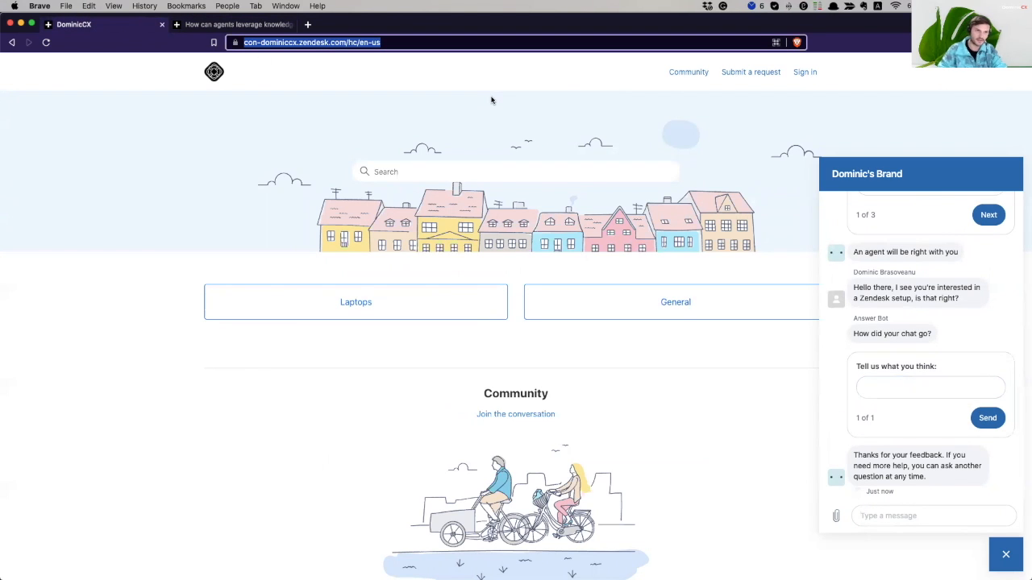
left_click(66, 5)
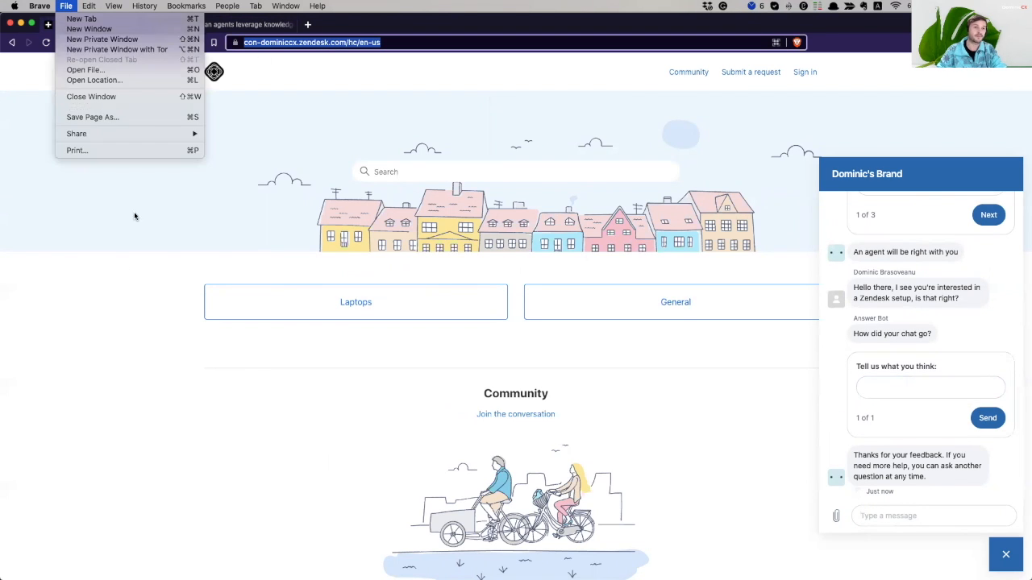
left_click(149, 40)
type("https://con-dominiccx.zendesk.com/hc/en-us")
key("Return")
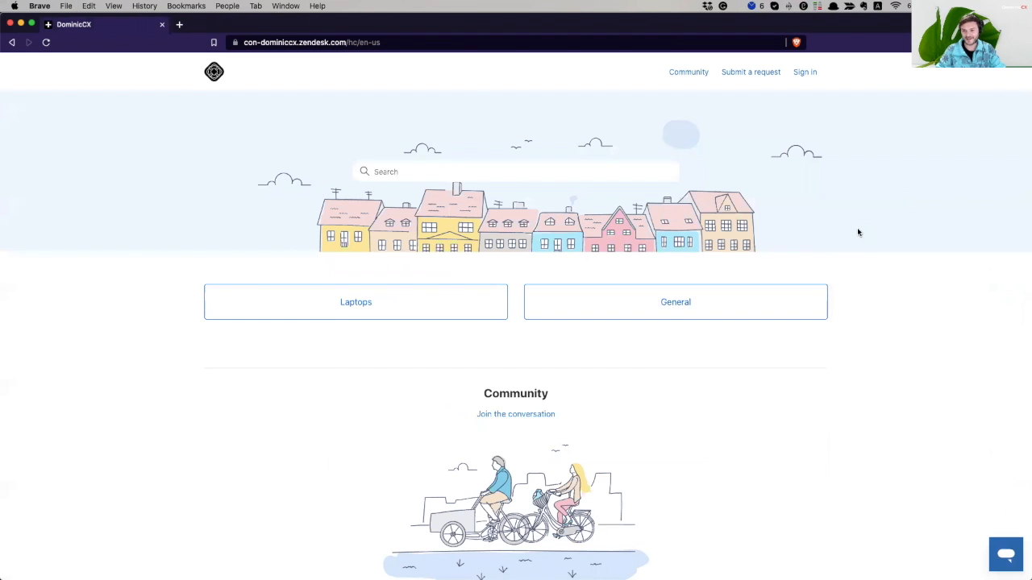
left_click(1006, 556)
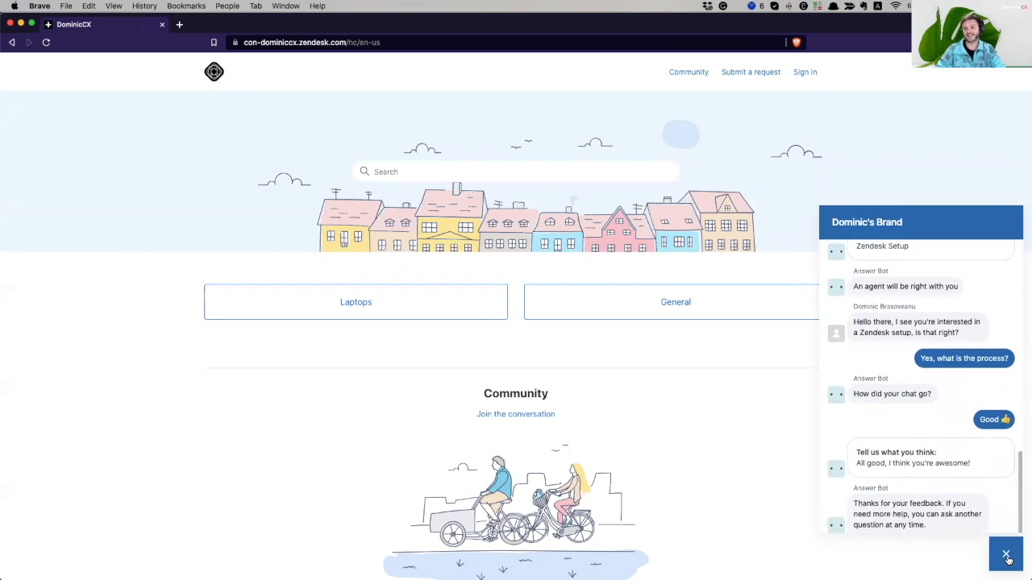
left_click(382, 44)
type("https://con-dominiccx.zendesk.com/hc/en-us")
key("Escape")
key("super+c")
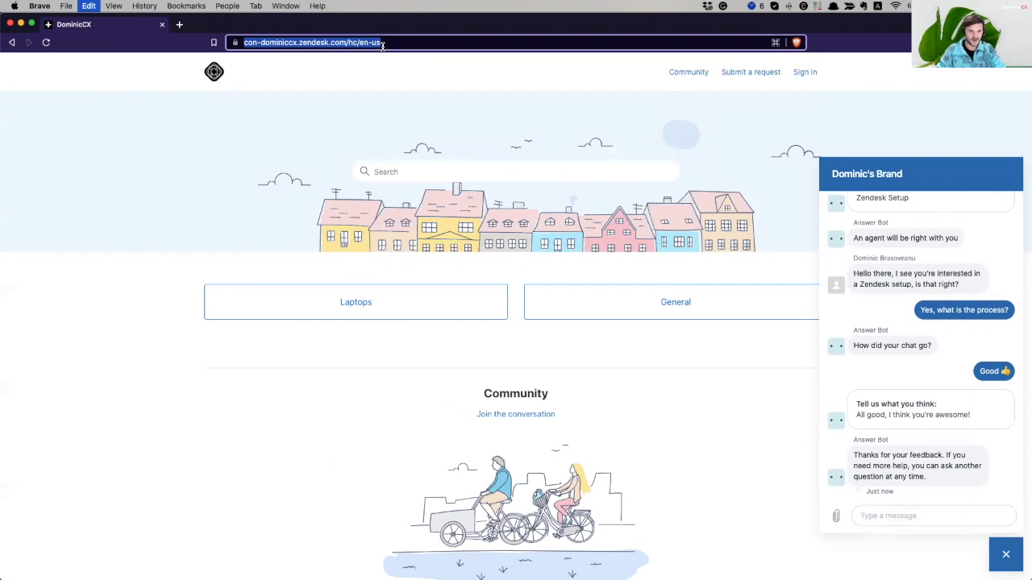
left_click(10, 24)
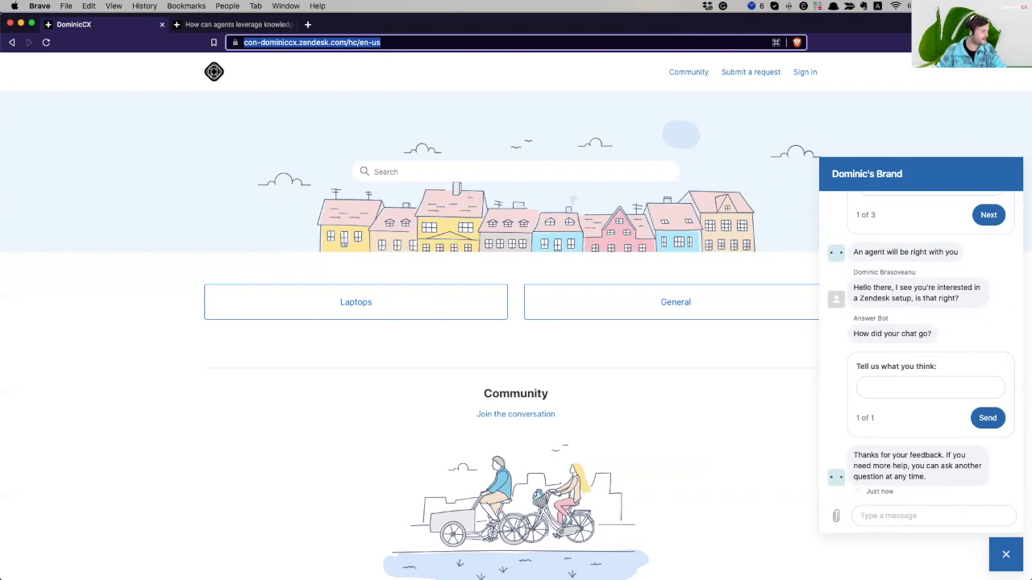
Step: Load the DominicCX help center in Safari, widen the window, and open the chat widget
key("super+Tab")
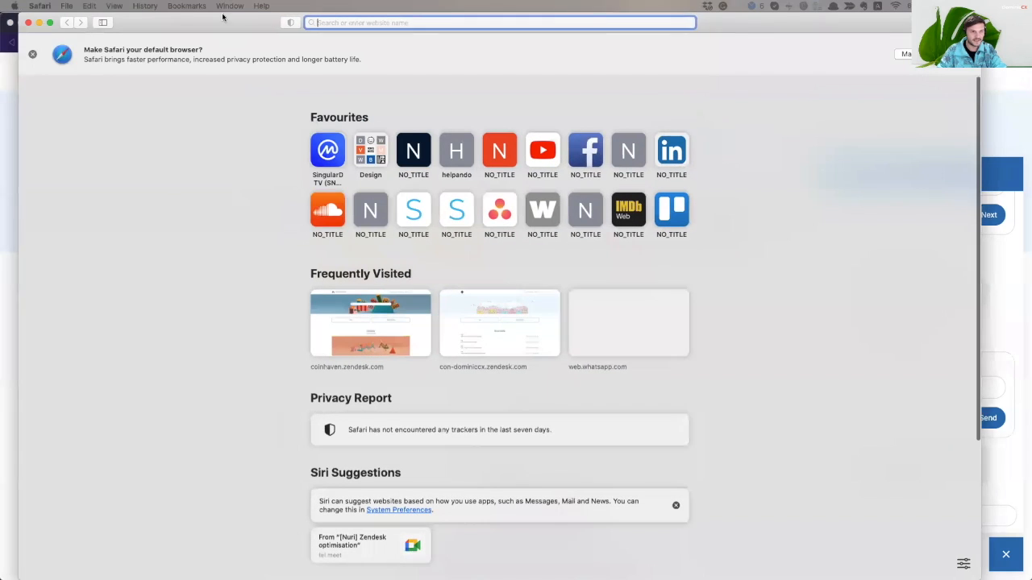
key("super+v")
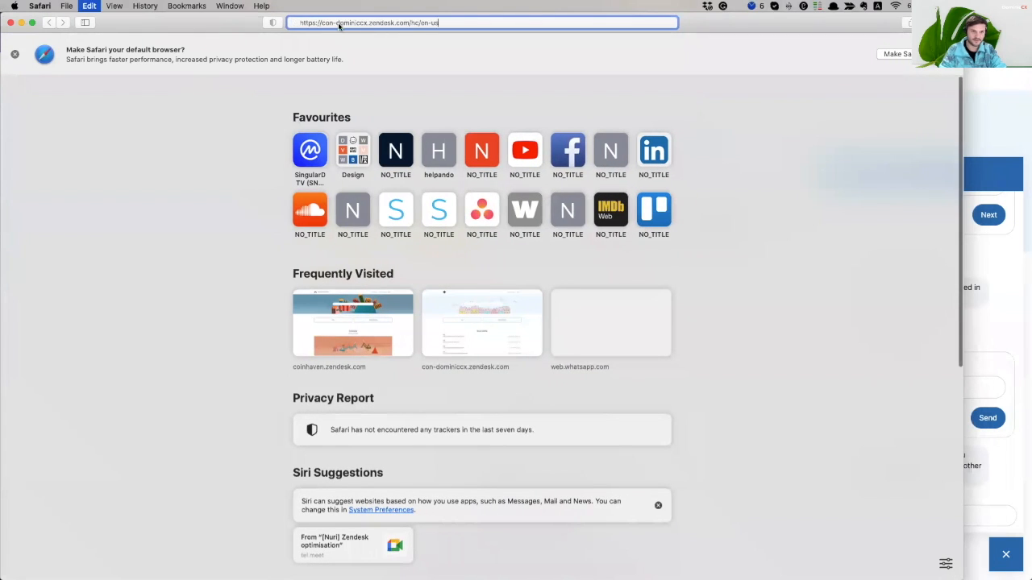
key("Return")
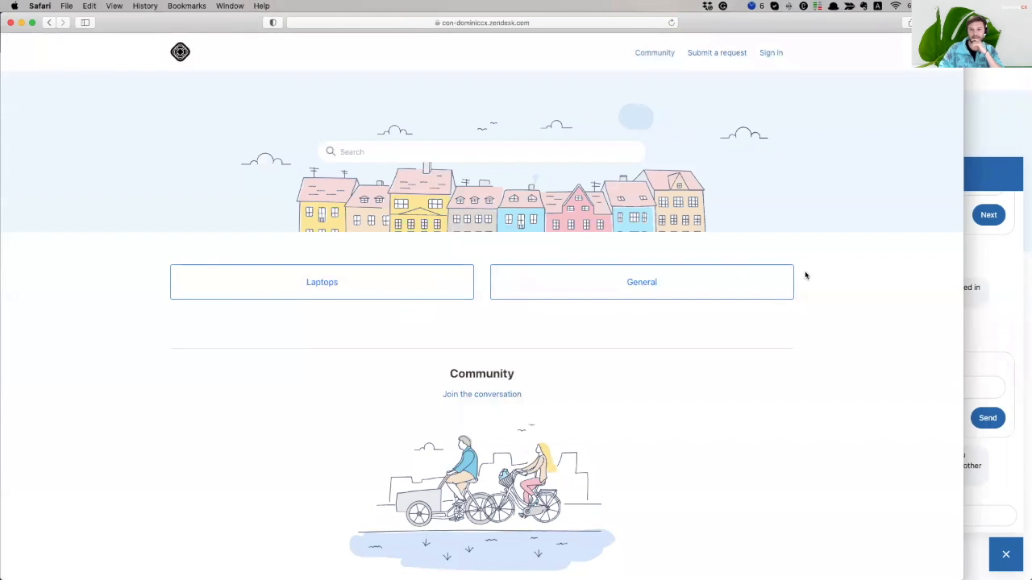
left_click_drag(962, 376, 1027, 369)
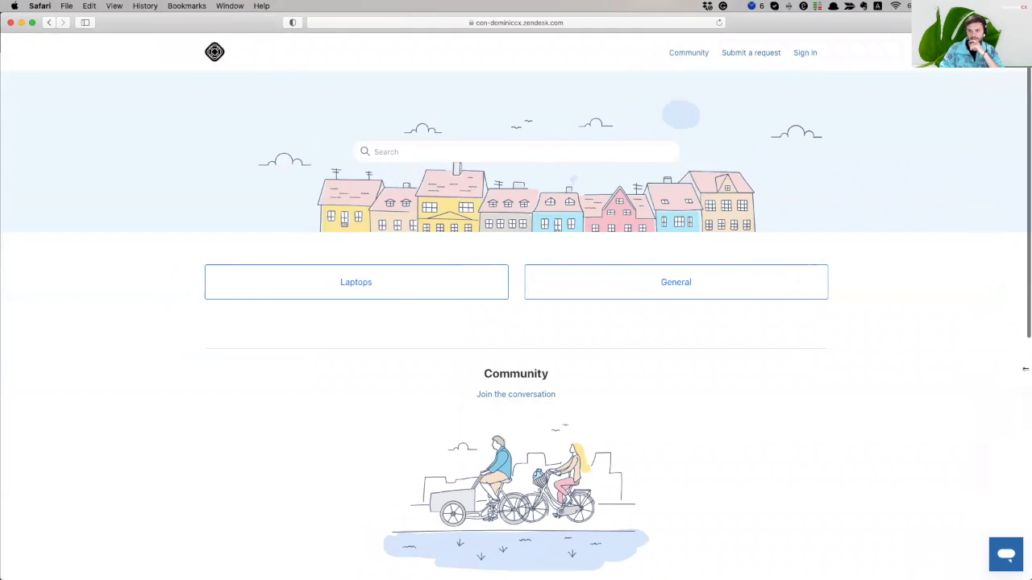
left_click(1005, 553)
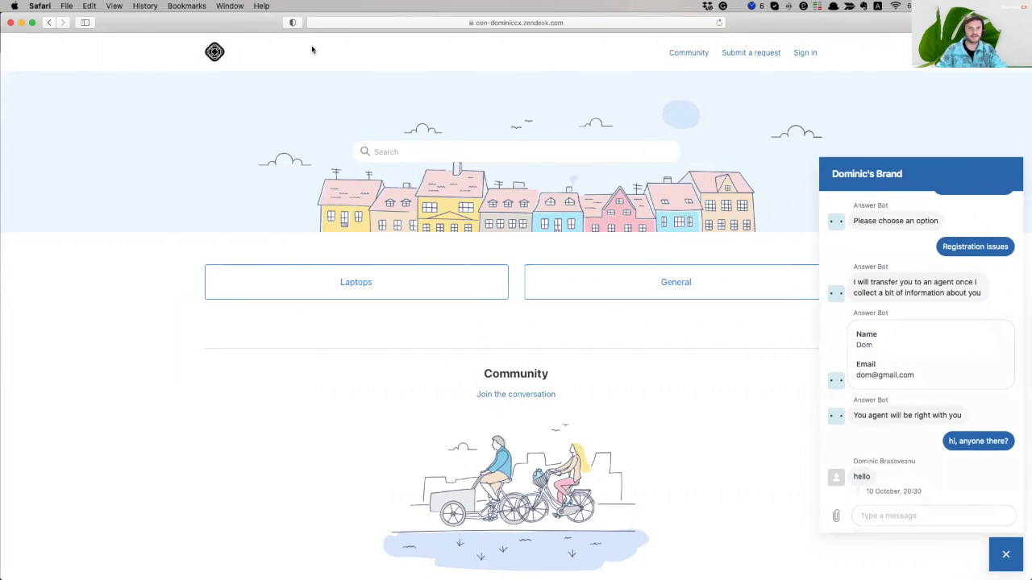
Step: Load the help center URL in a new private Safari window
left_click(67, 7)
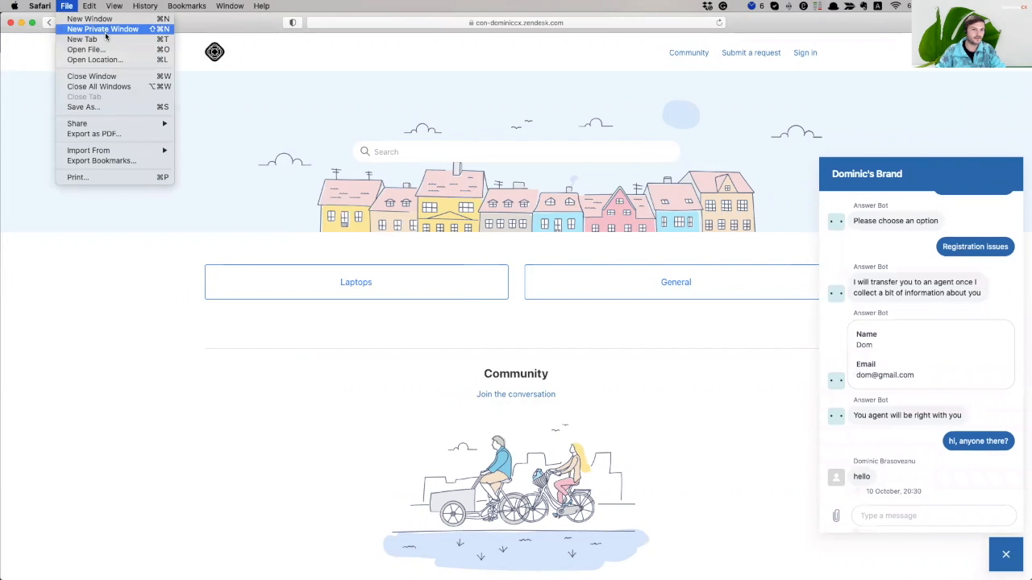
left_click(337, 20)
key("super+shift+n")
key("super+v")
key("Return")
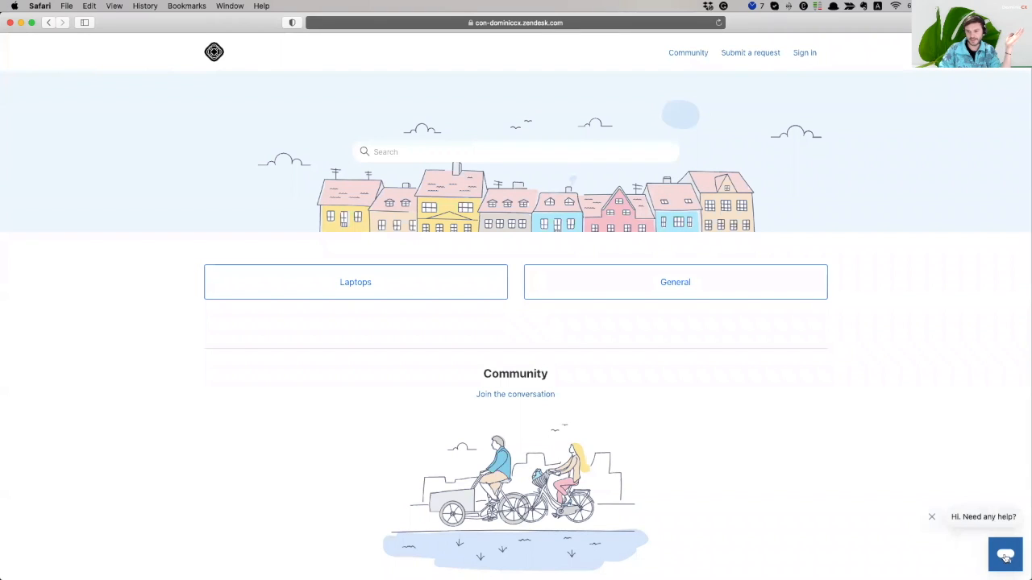
Step: Start a fresh chat and choose Other areas as the area of interest
left_click(1005, 556)
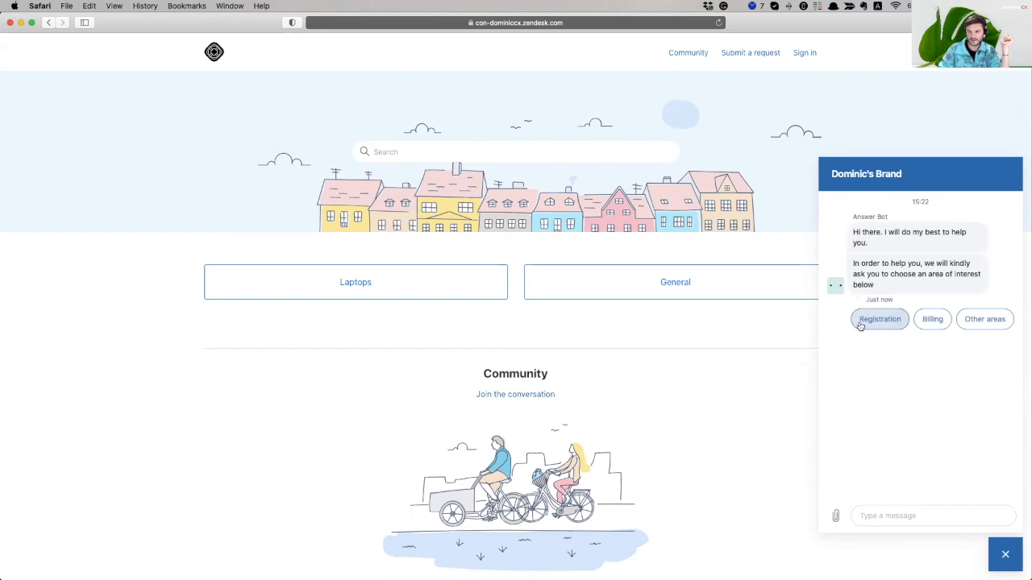
left_click(879, 320)
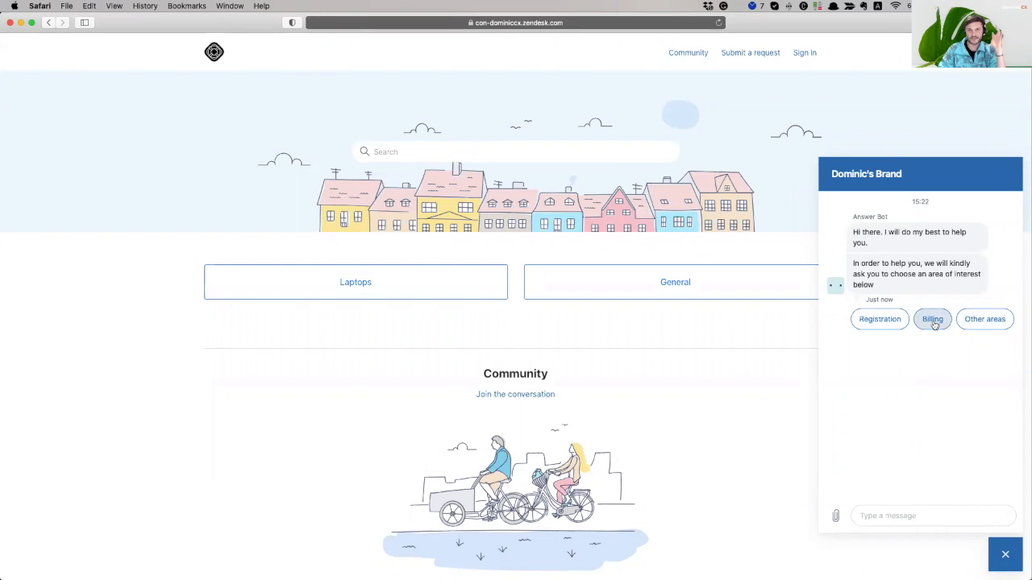
left_click(991, 324)
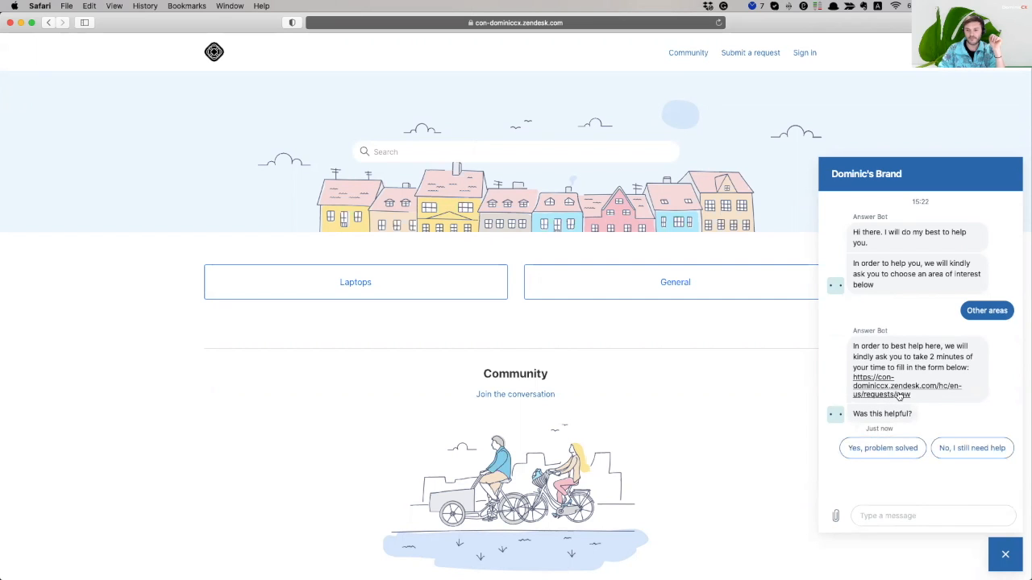
Step: Open the bot's linked request form as a Submit a request page
left_click(898, 394)
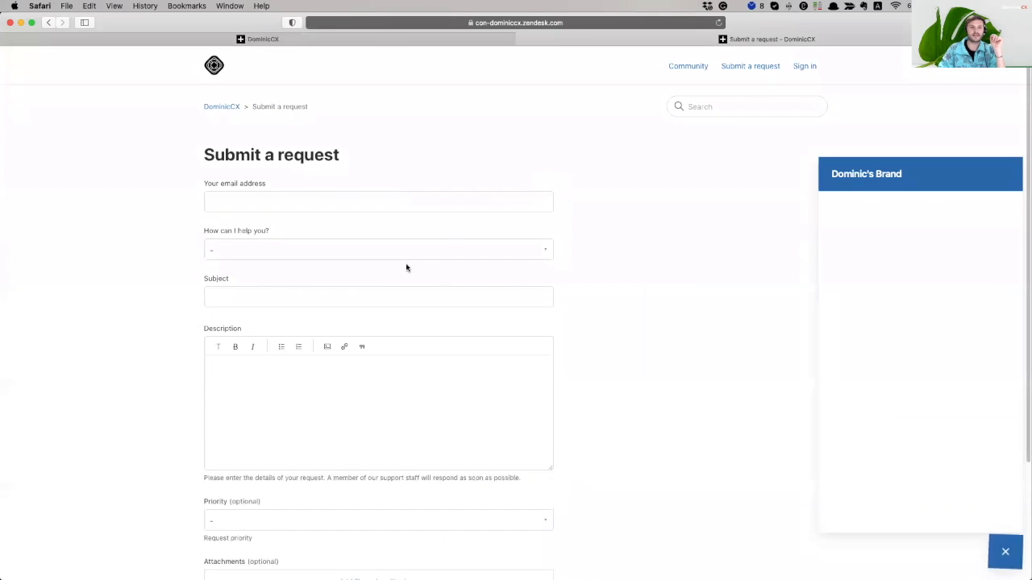
scroll(246, 362, "down", 3)
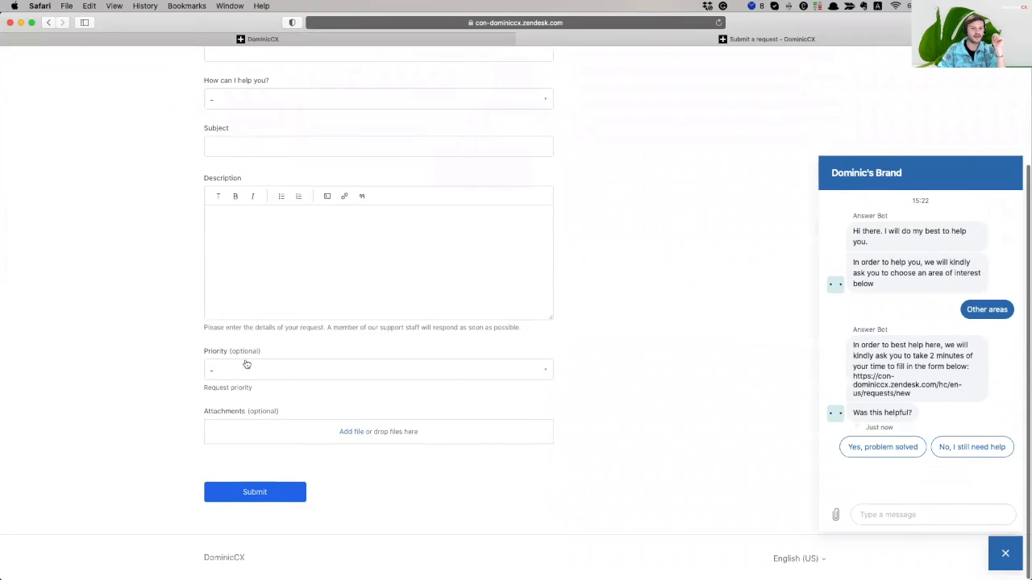
scroll(247, 364, "up", 2)
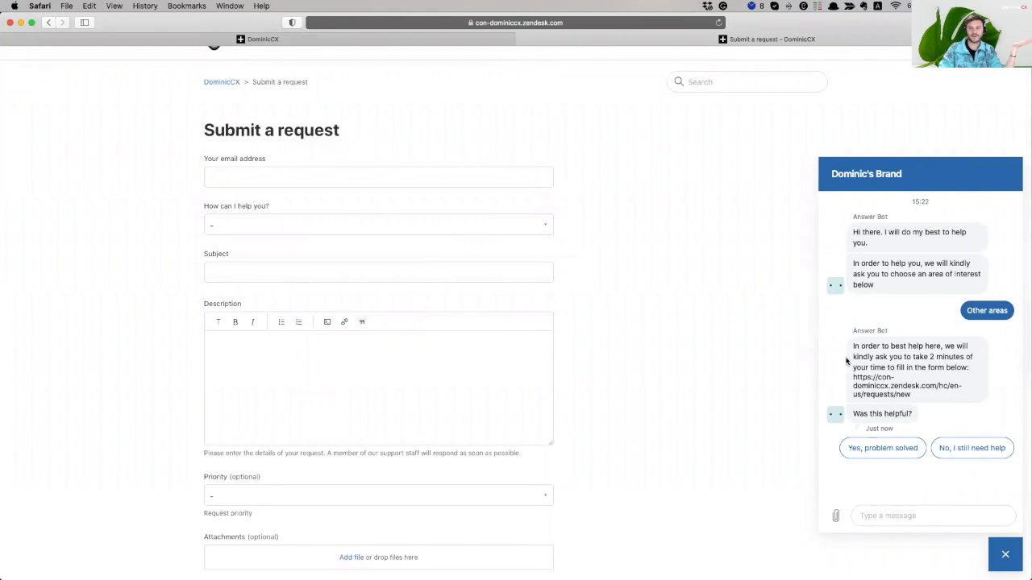
scroll(546, 435, "up", 1)
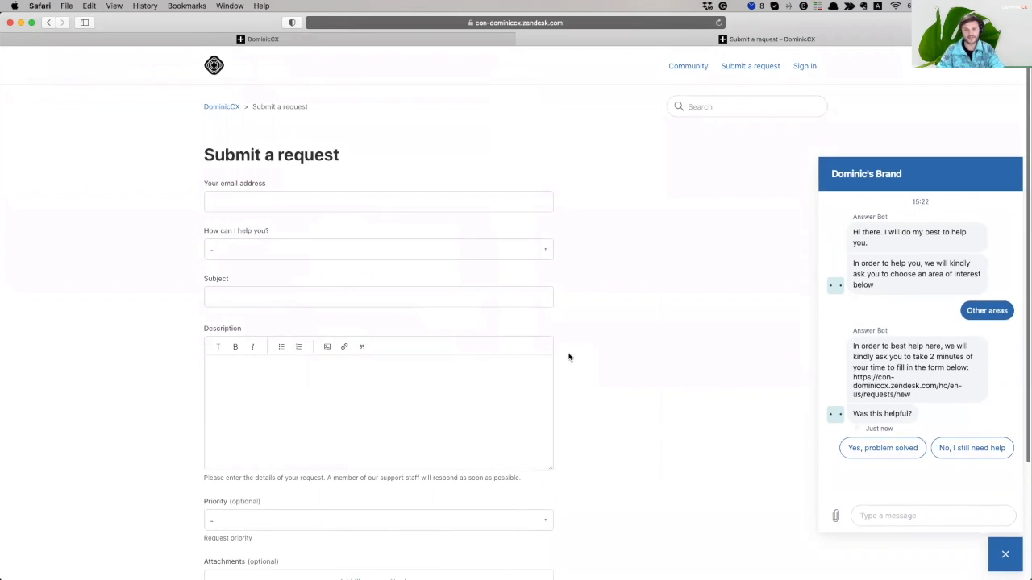
left_click(40, 6)
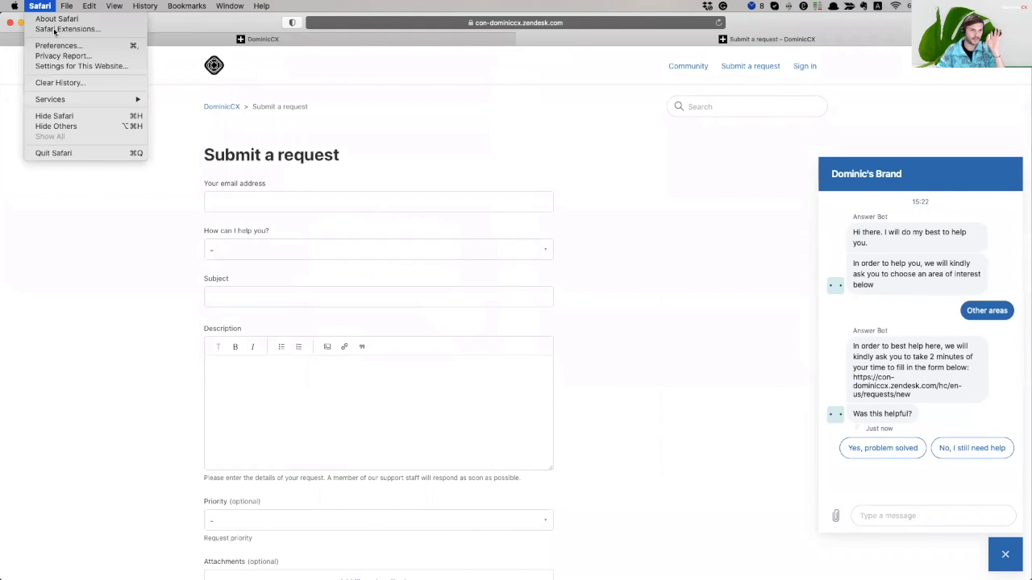
Step: Close Safari and the help centre window, then open Flow Builder from the DominicCX Web Widget Basics settings
left_click(83, 153)
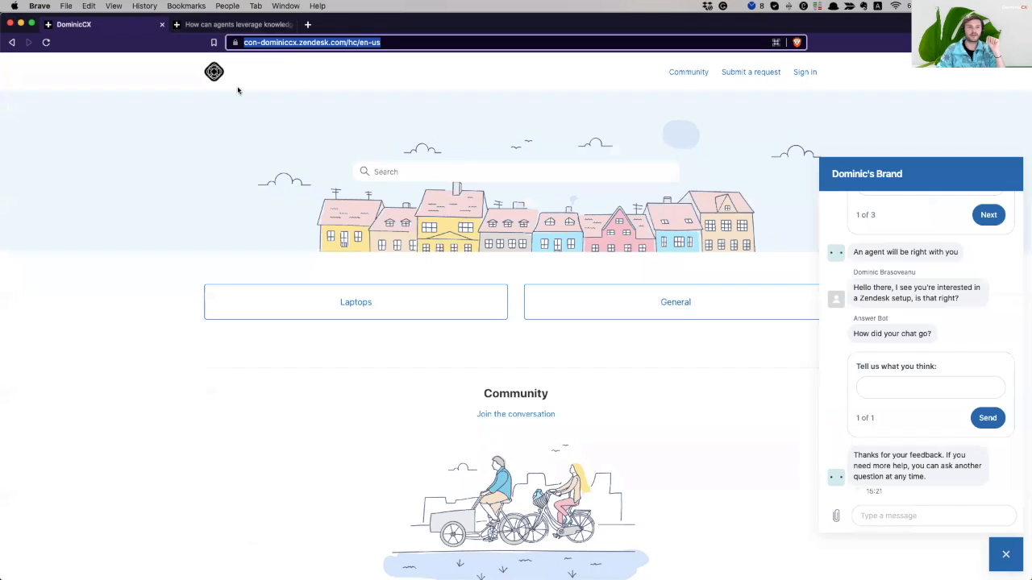
left_click(20, 24)
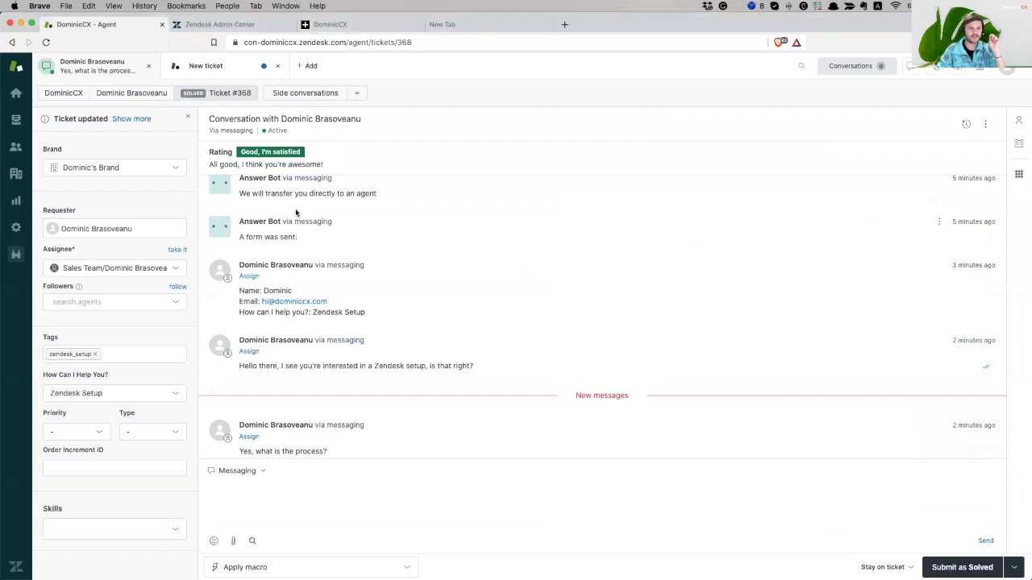
left_click(211, 25)
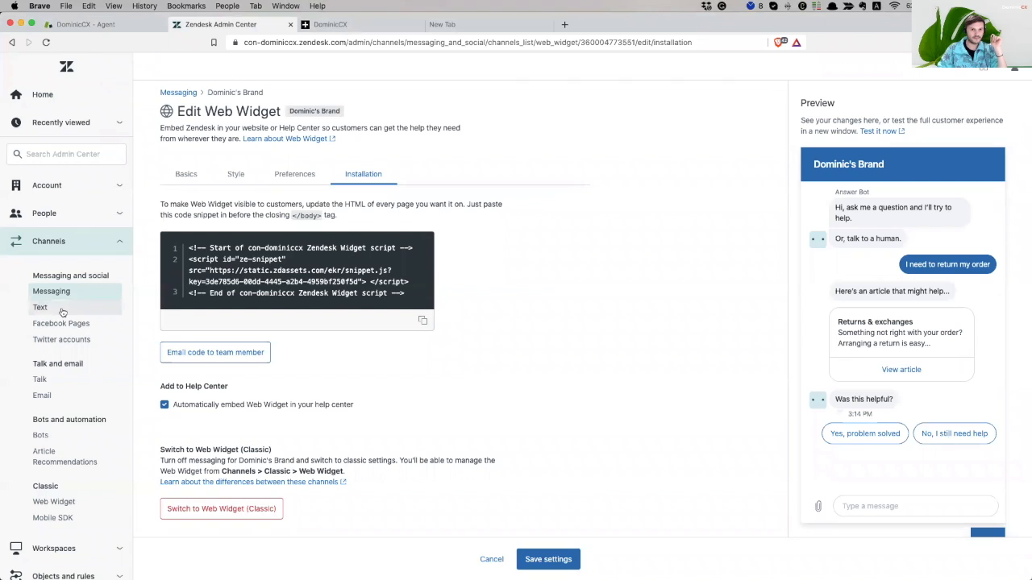
left_click(187, 174)
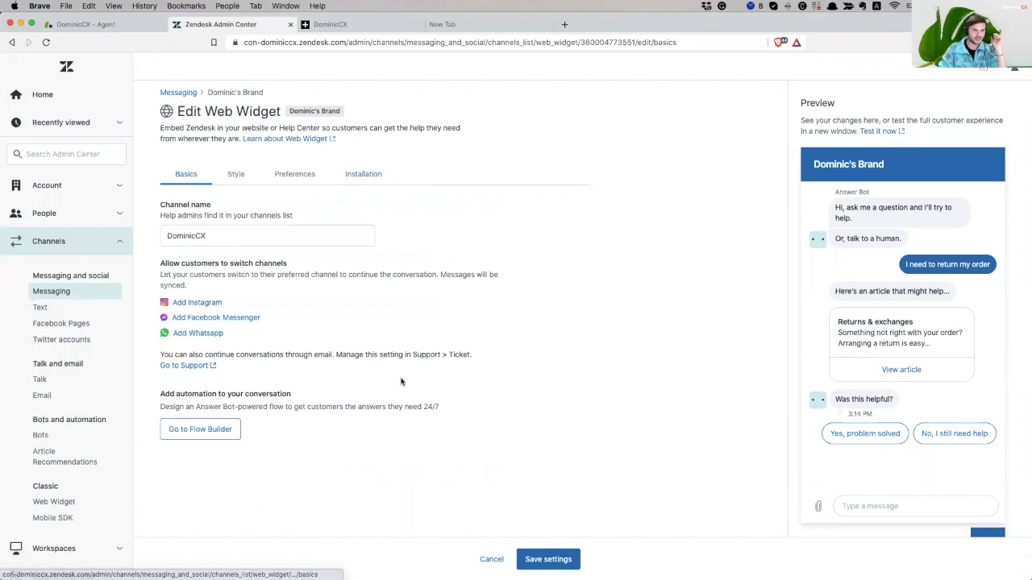
left_click(200, 429)
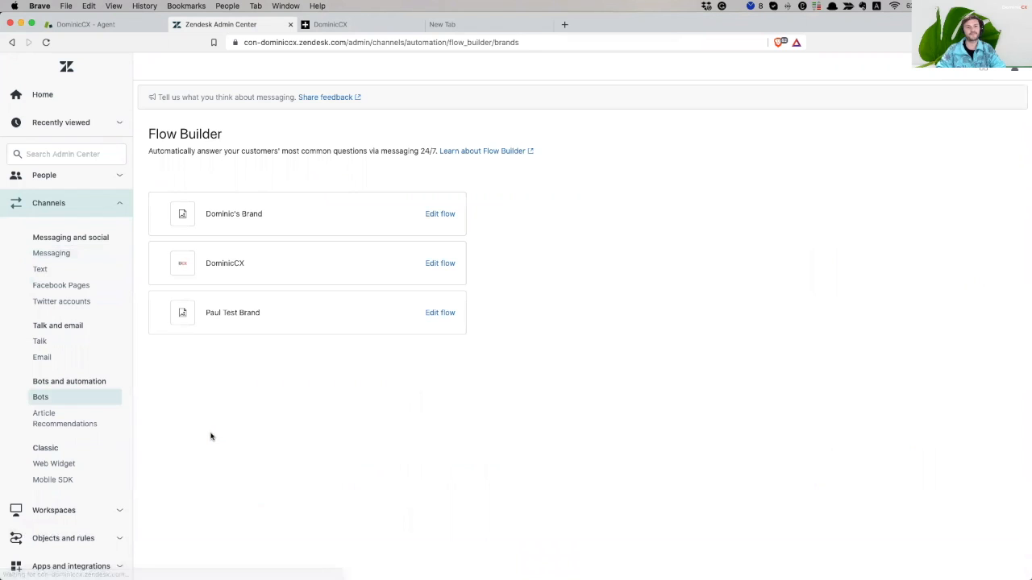
Step: Open the first brand's (Dominic's Brand) bot flow for editing
left_click_drag(214, 213, 248, 212)
left_click(245, 213)
left_click(439, 215)
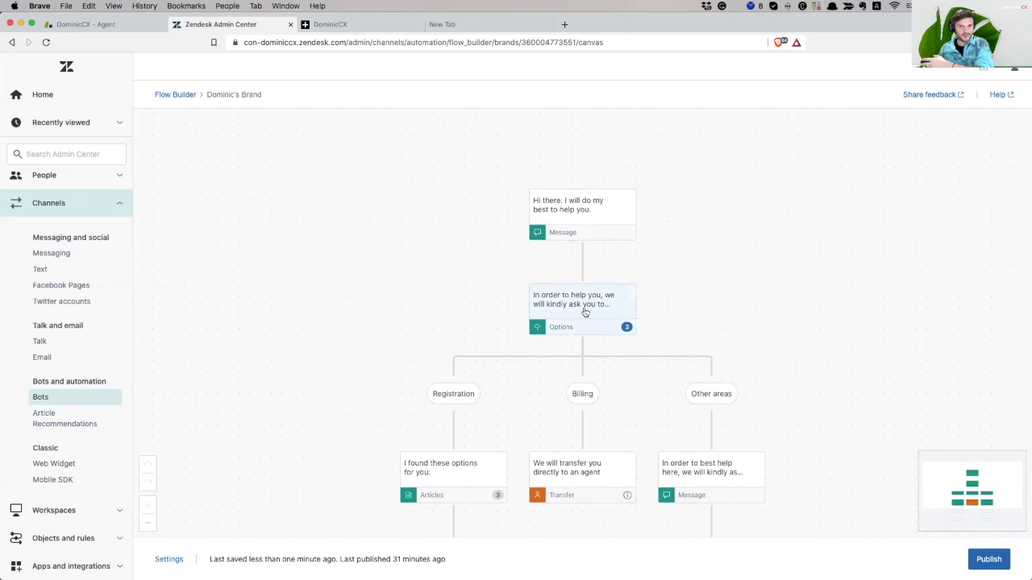
scroll(585, 313, "down", 1)
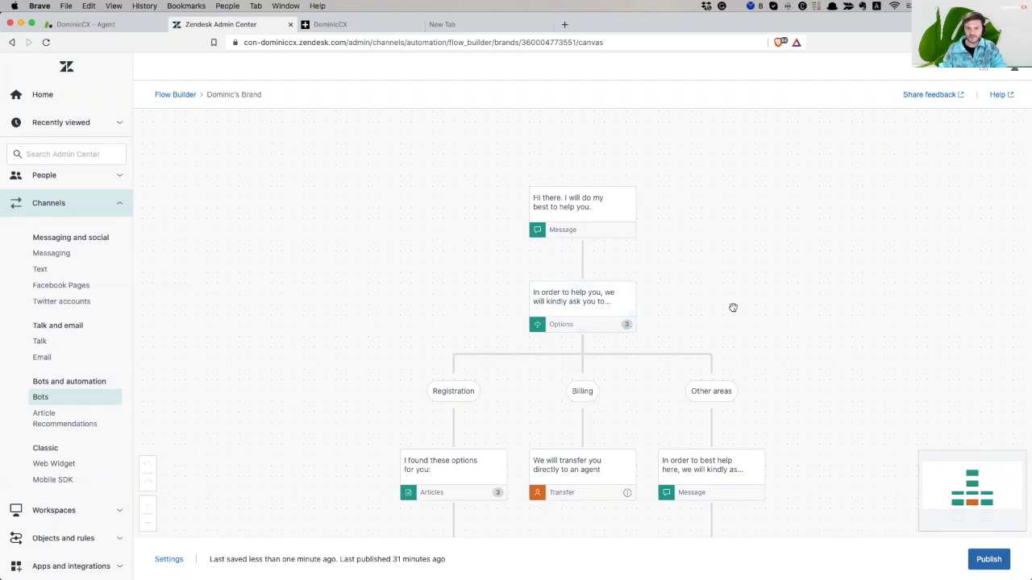
scroll(734, 307, "down", 2)
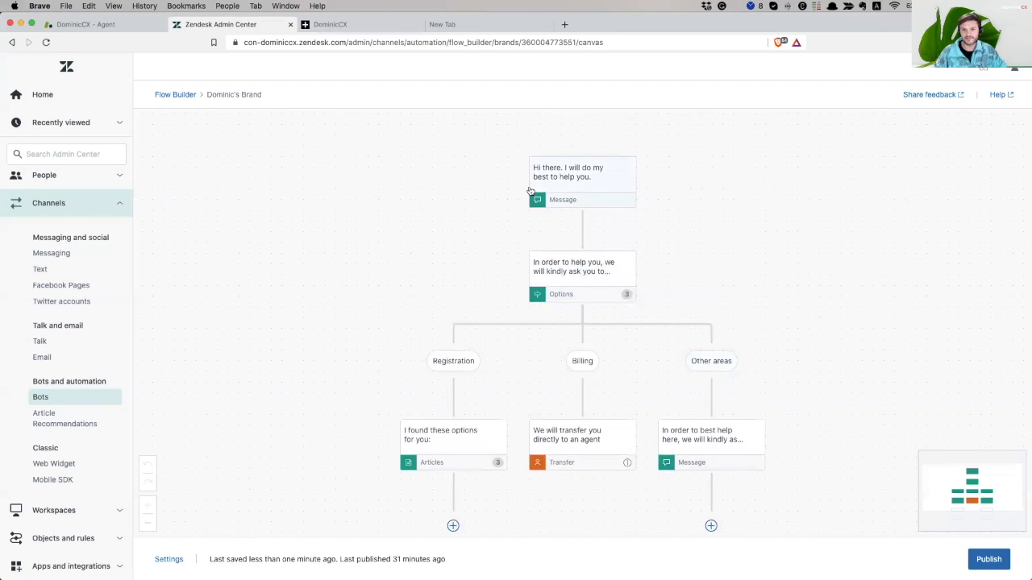
Step: Preview the bot's replies to Registration, Billing and Other areas, resetting to the choices after each
left_click(575, 179)
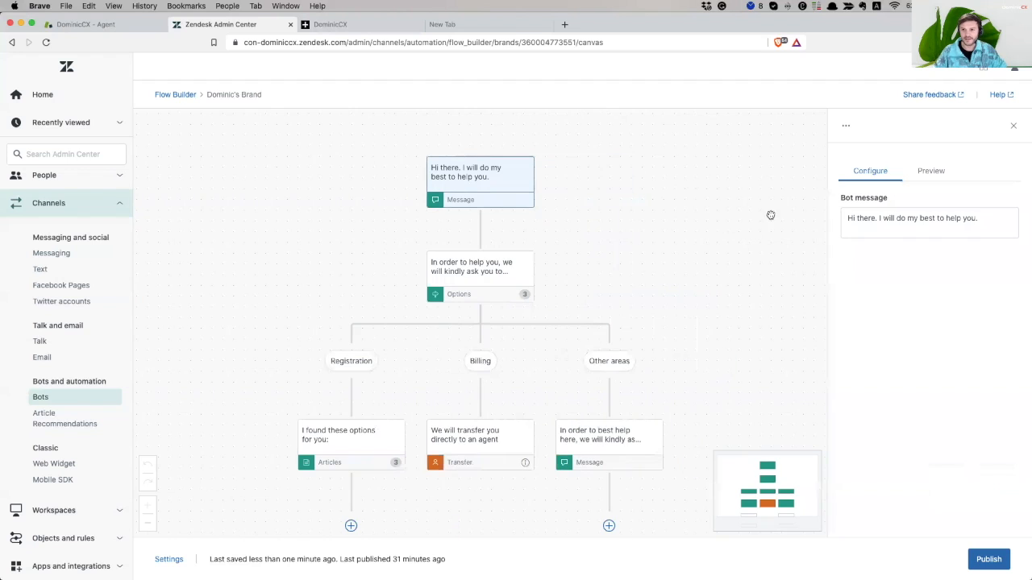
triple_click(877, 220)
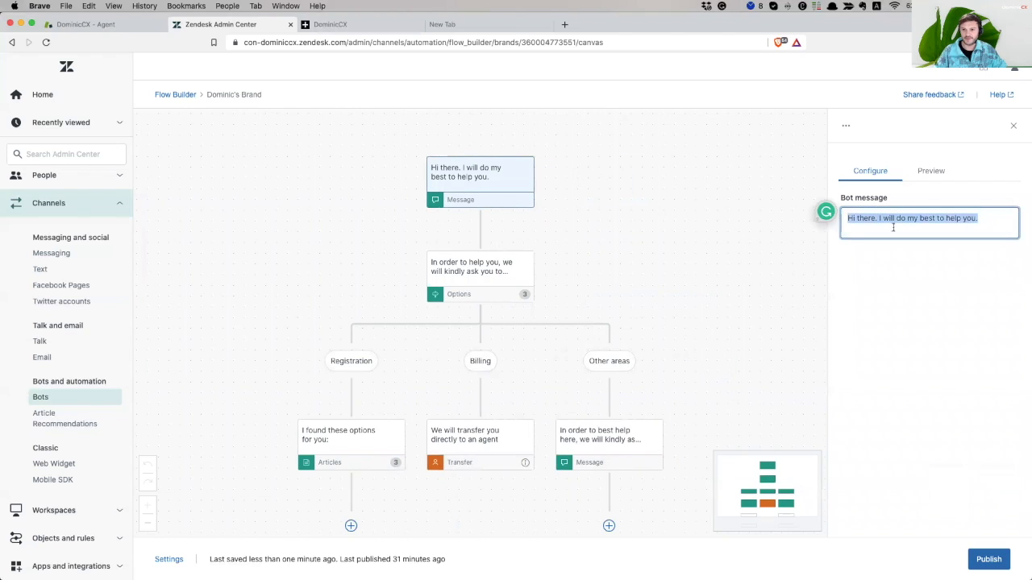
key("Right")
left_click(931, 172)
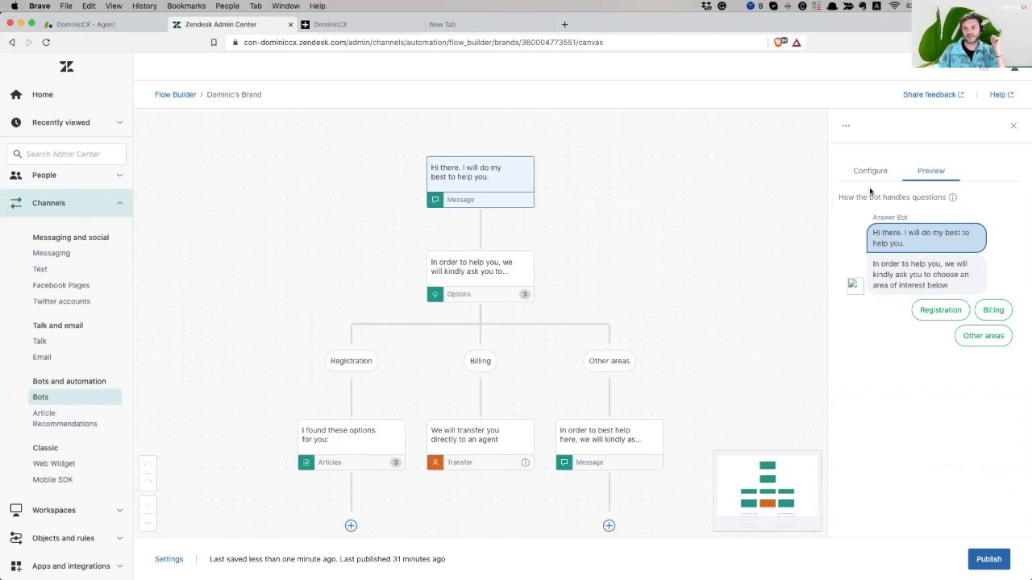
left_click(940, 311)
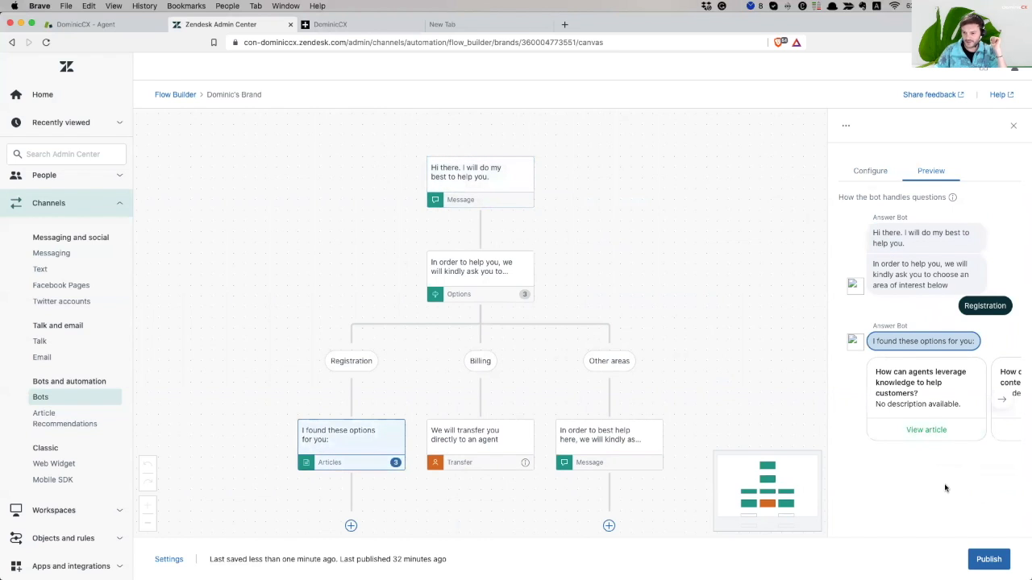
left_click(477, 281)
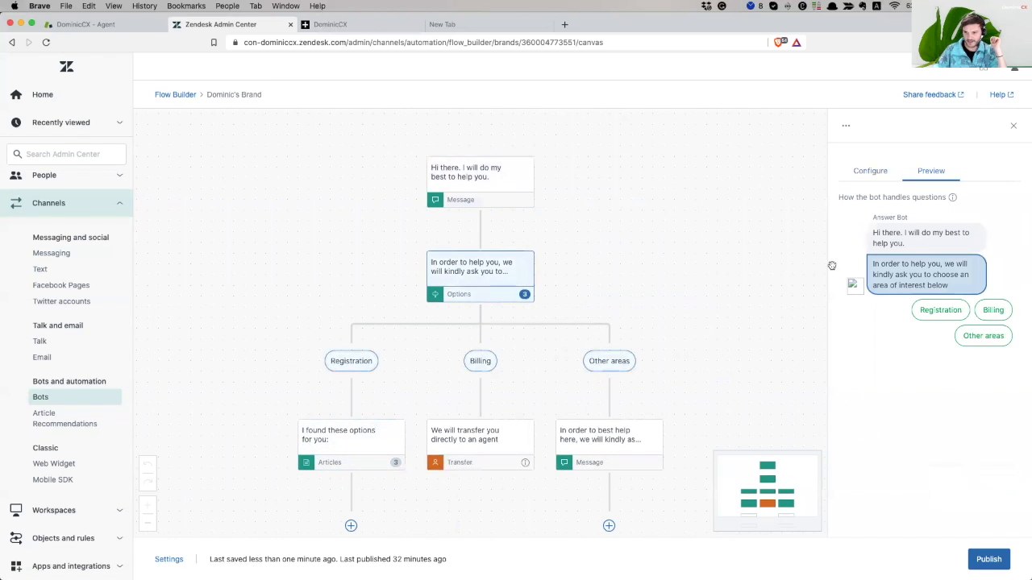
left_click(993, 310)
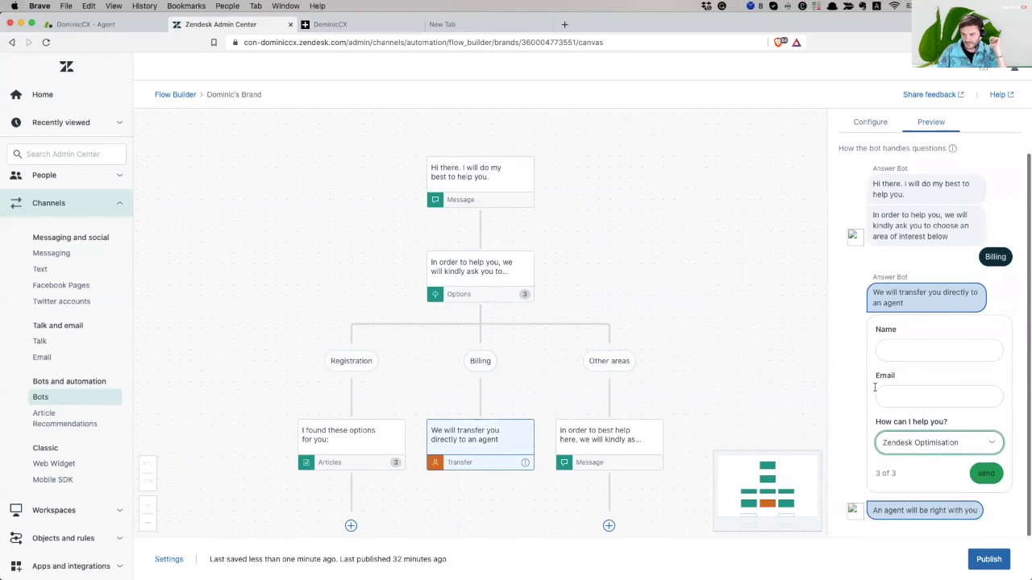
left_click(474, 283)
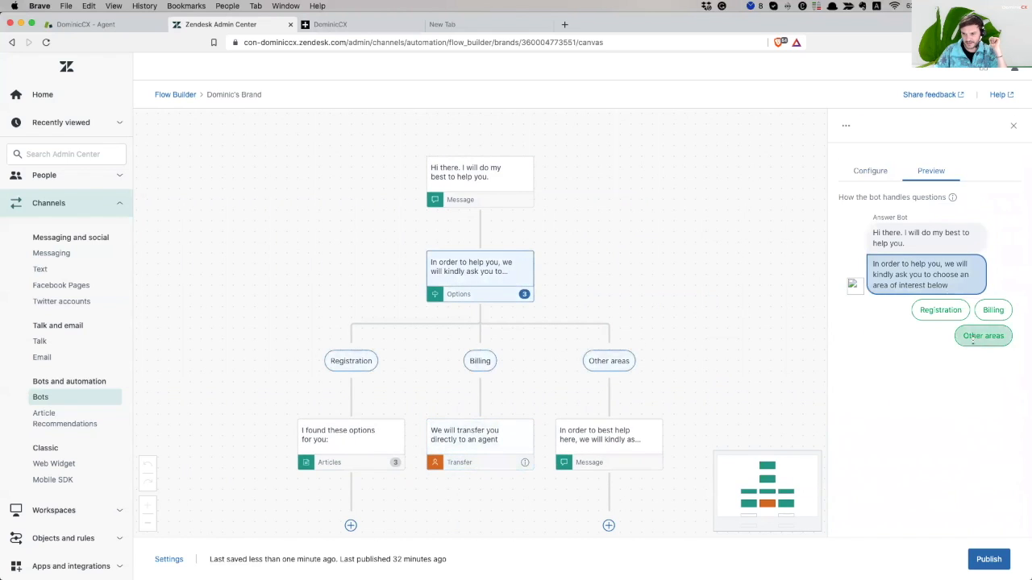
left_click(983, 335)
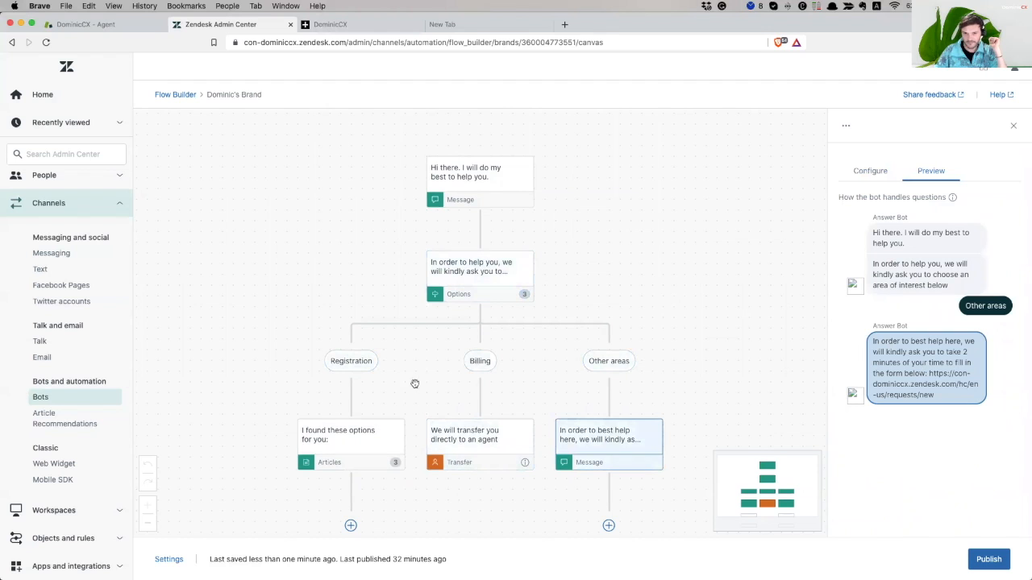
left_click(478, 284)
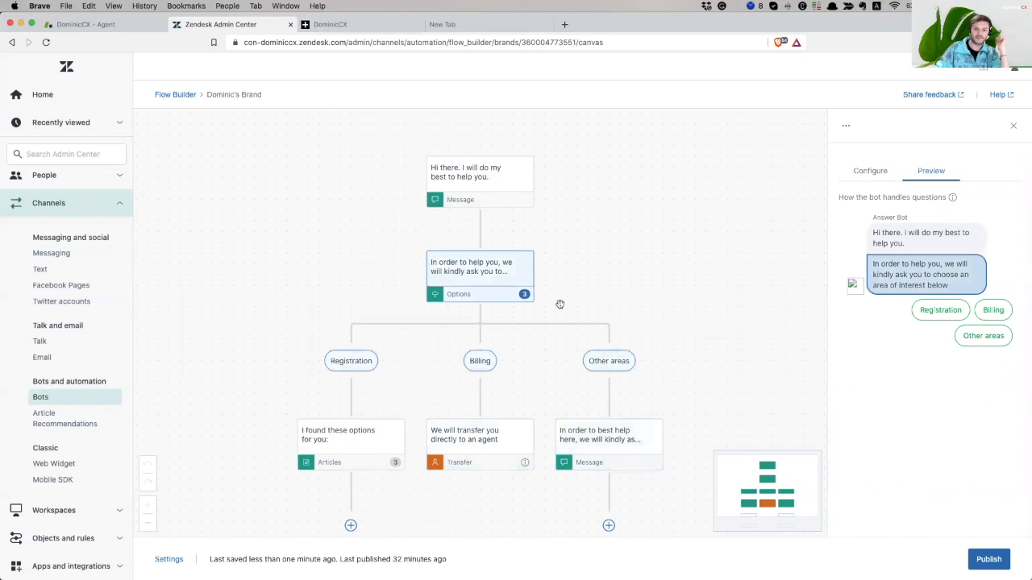
scroll(541, 341, "down", 5)
scroll(538, 345, "up", 3)
scroll(536, 347, "up", 2)
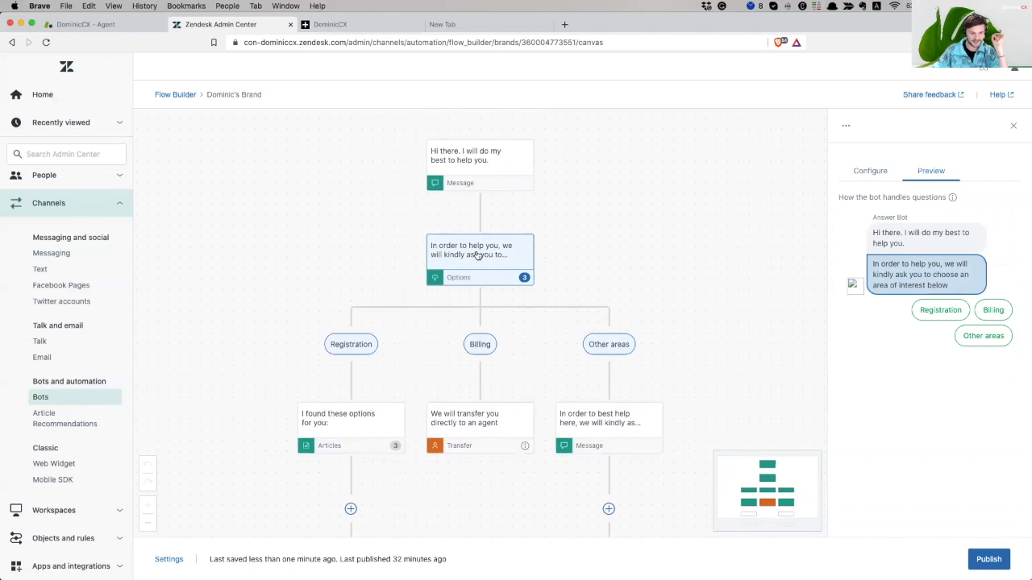
Step: Delete the options step together with all three branches below it
left_click(845, 126)
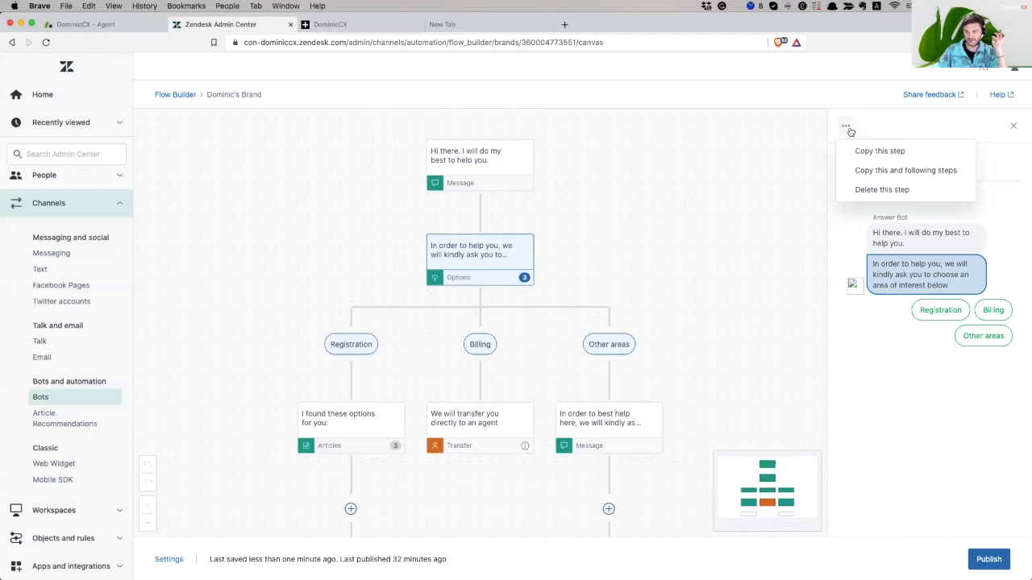
left_click(903, 192)
left_click(618, 357)
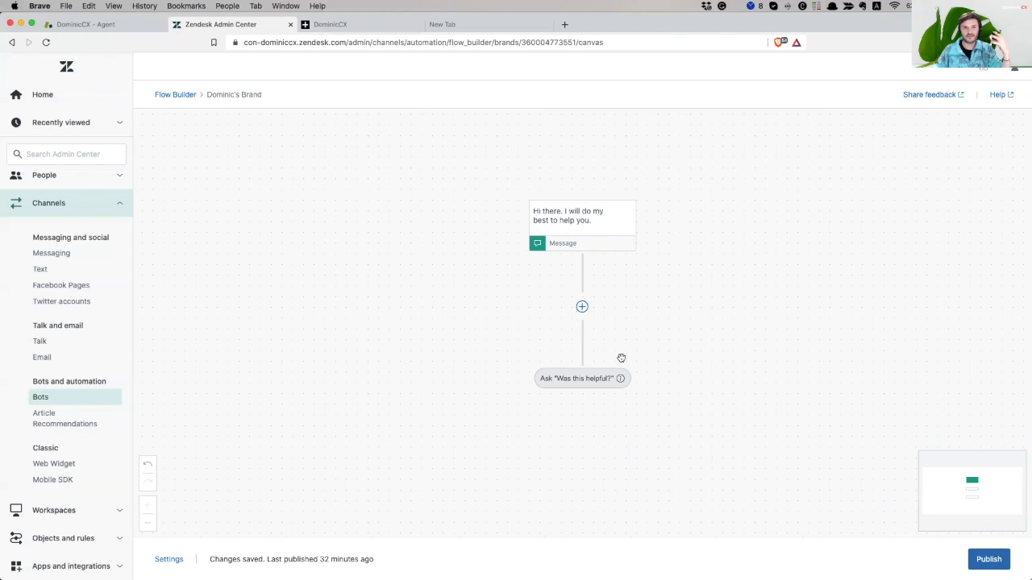
Step: Insert a new step directly after the greeting message
left_click(572, 240)
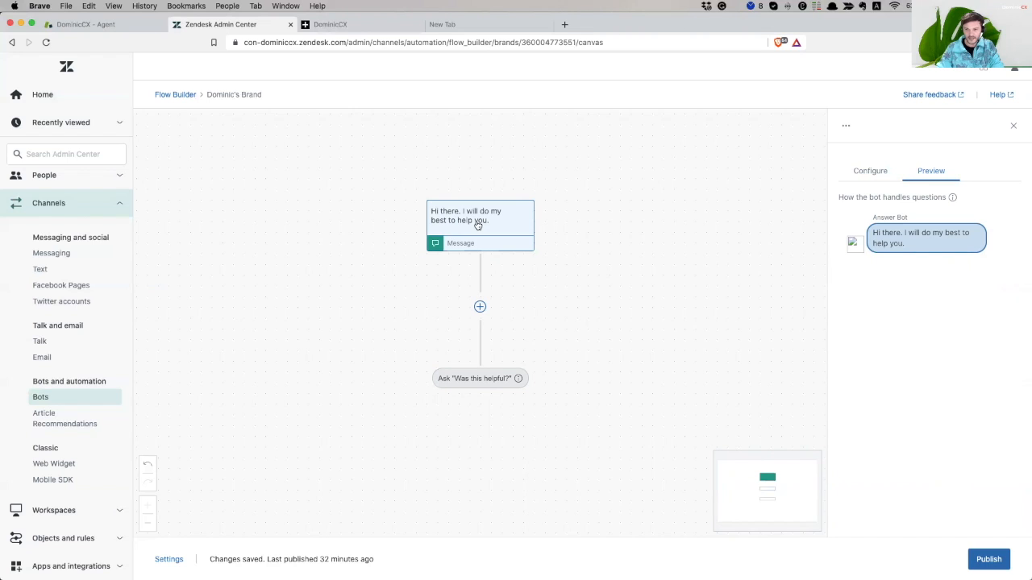
left_click(868, 173)
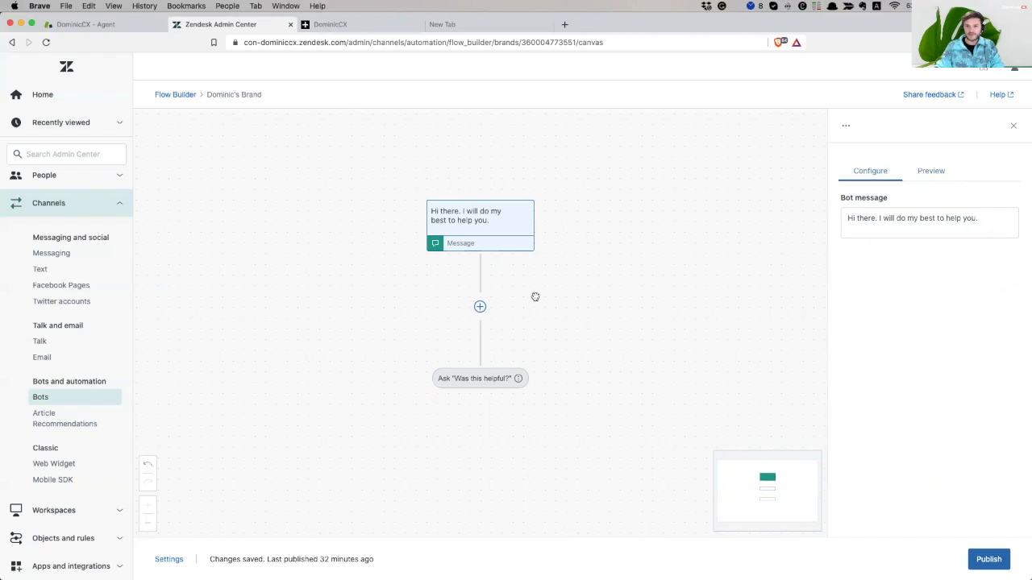
left_click(480, 307)
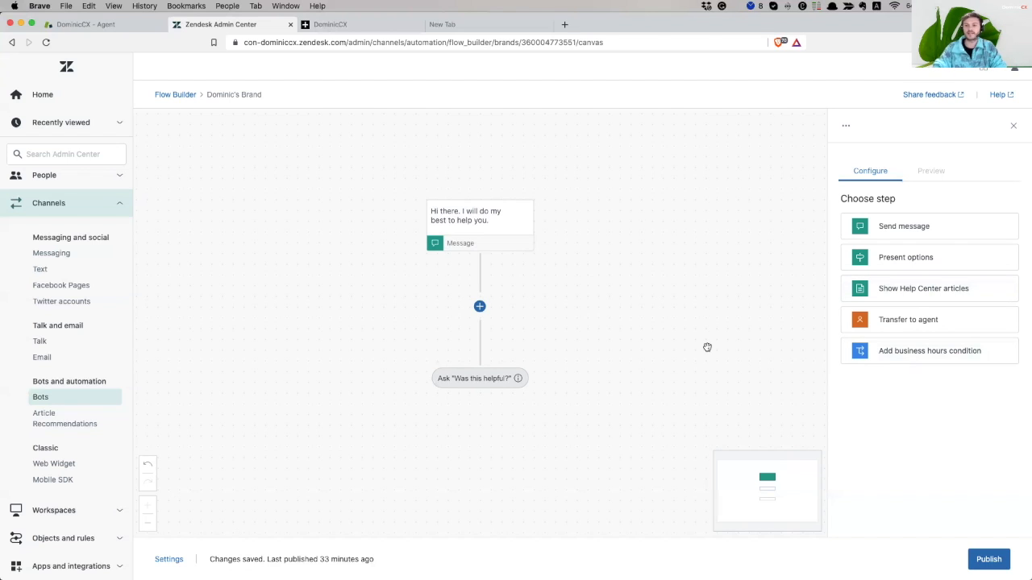
Step: Add a Present options step with bot message 'In order to help you, please choose an option from below:'
left_click(929, 258)
left_click(891, 226)
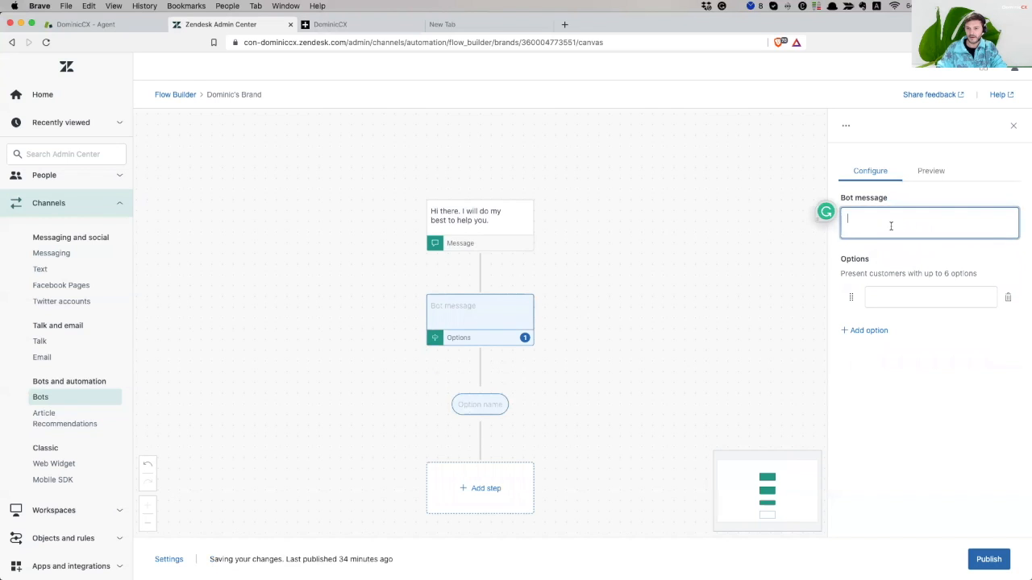
type("In")
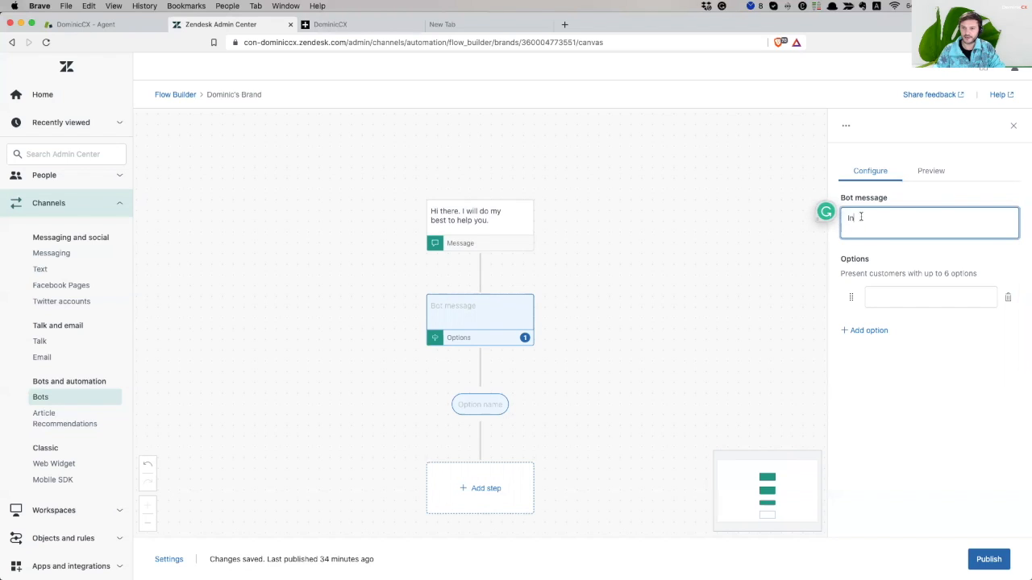
type("order")
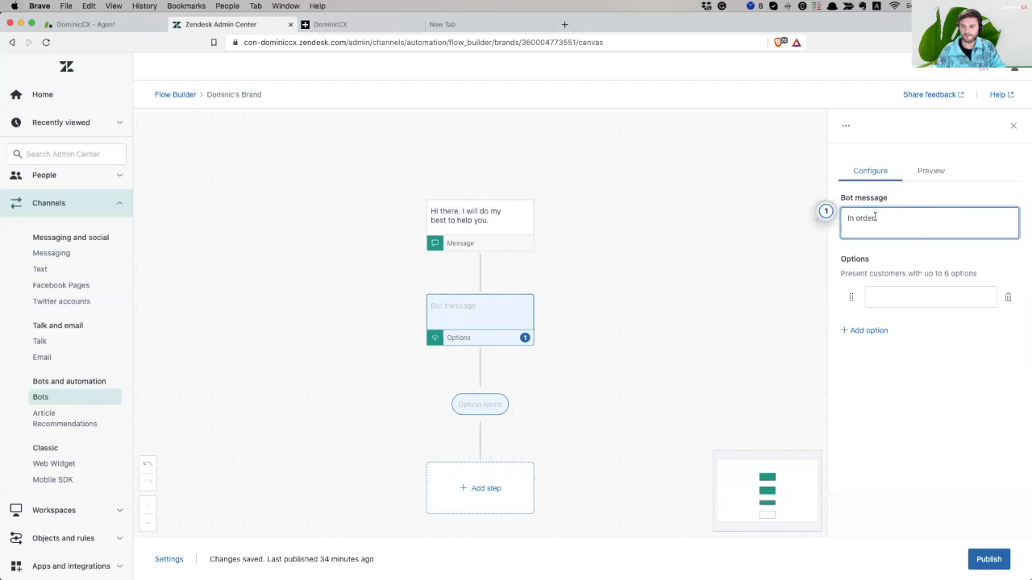
type("to h")
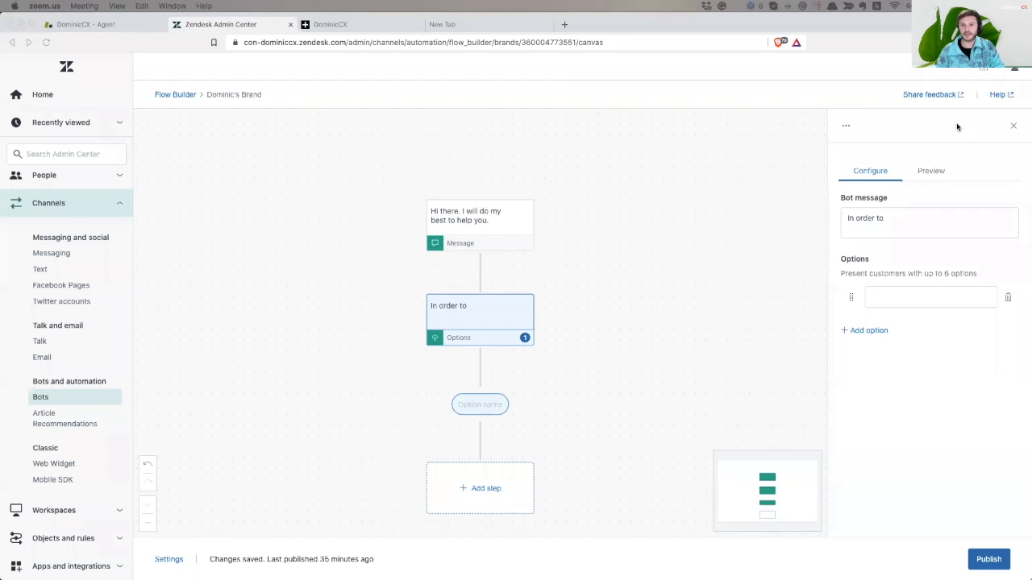
left_click(928, 215)
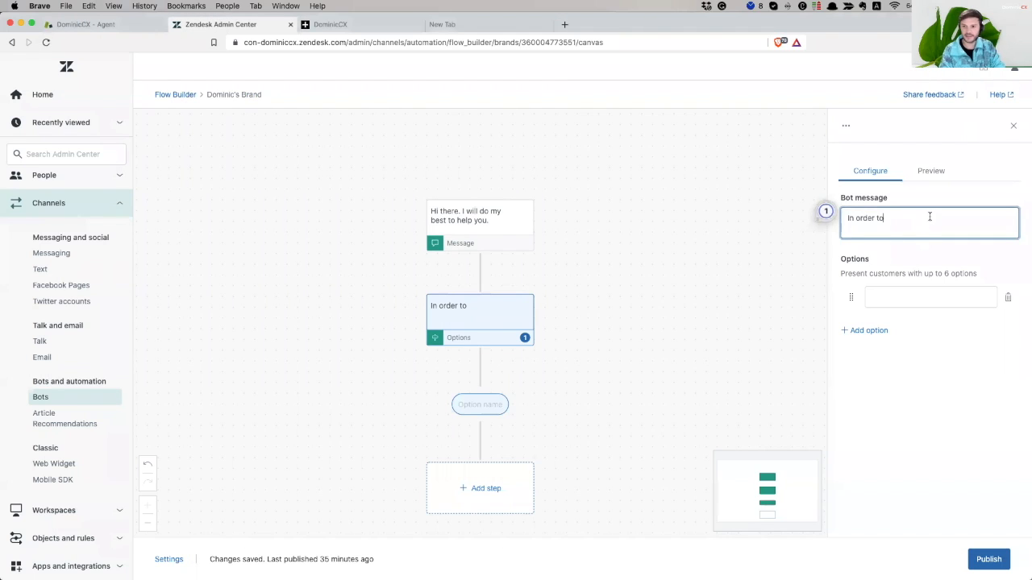
type("help")
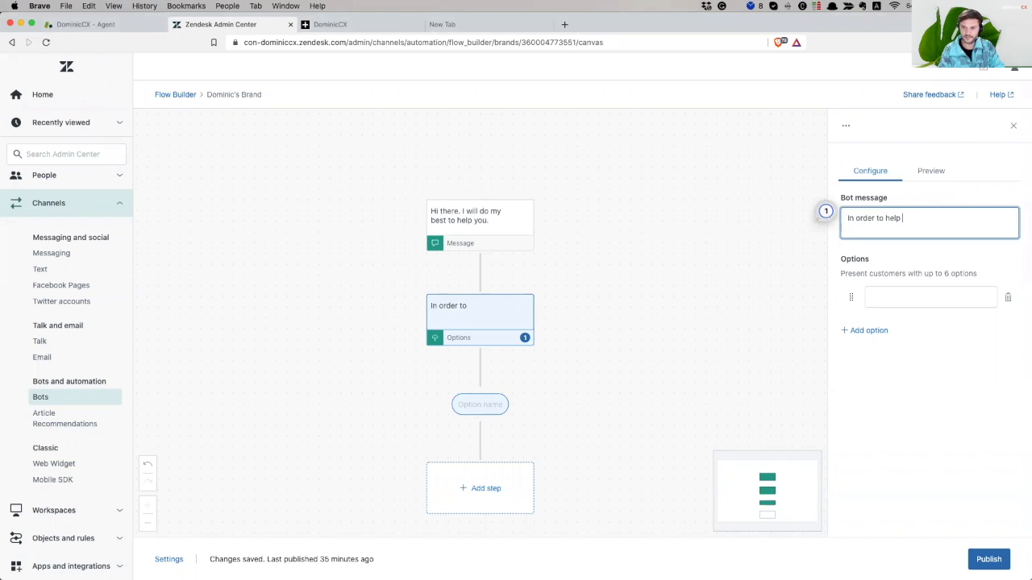
type(" you, please choose")
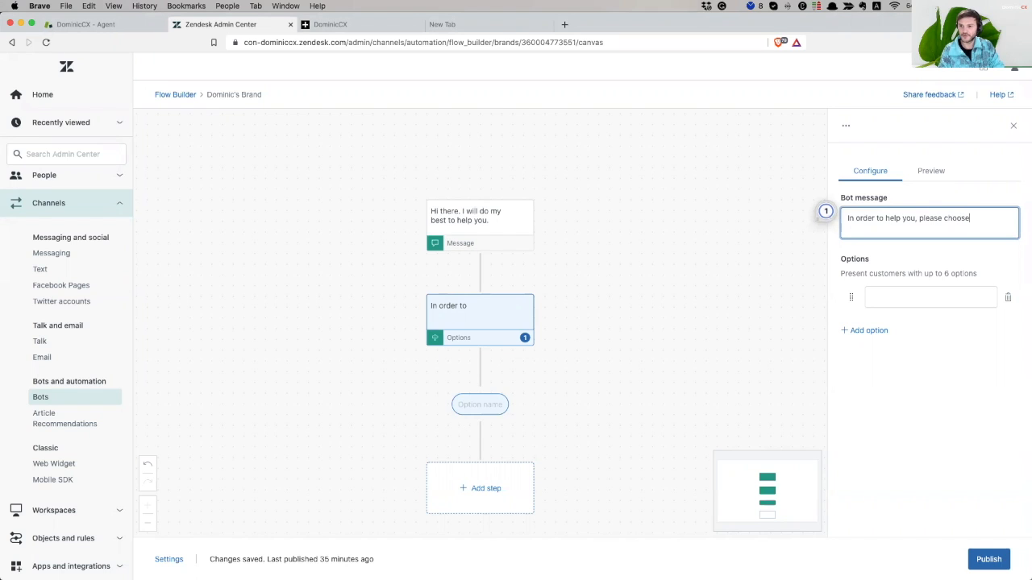
type(" an")
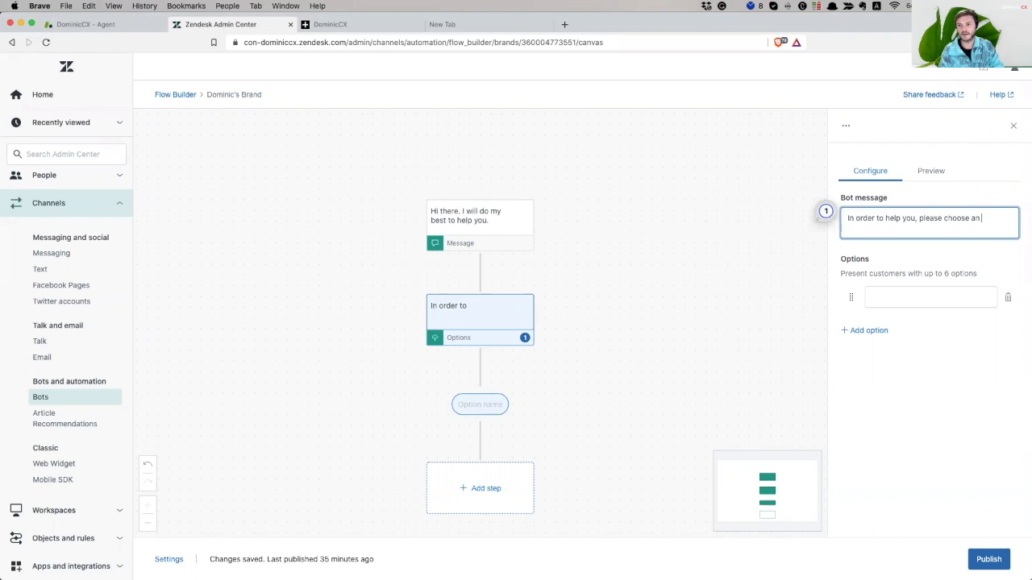
type(" option from b")
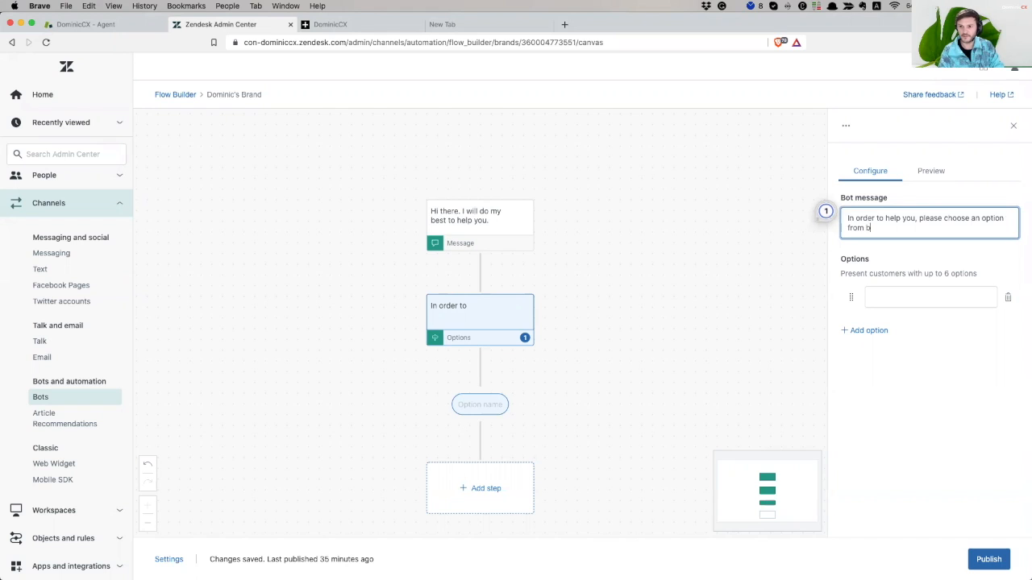
type("elow:")
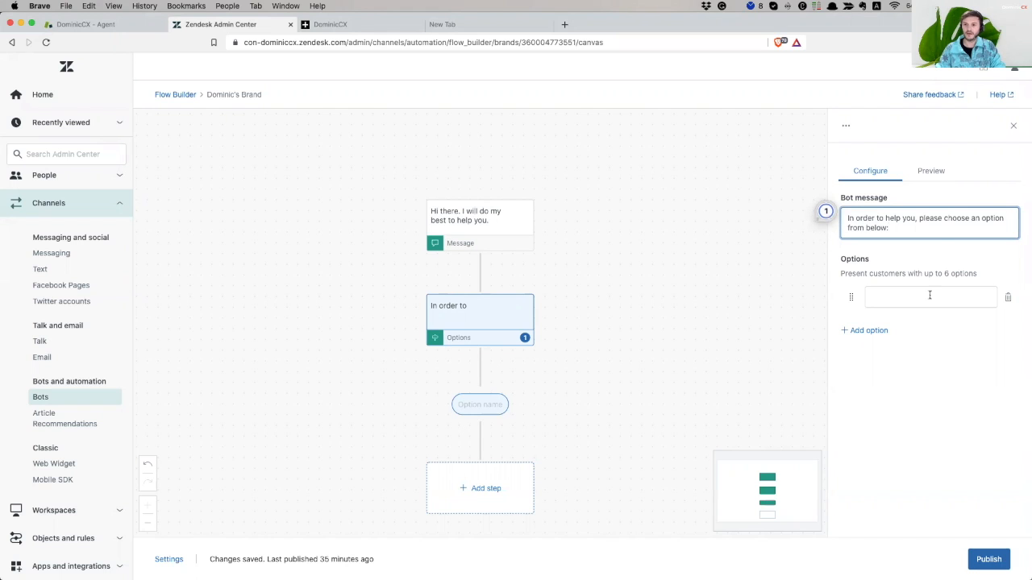
left_click(913, 299)
Step: Add the options Registration, Billing and Other areas, and check them in the preview
left_click(923, 298)
type("Registration")
left_click(902, 327)
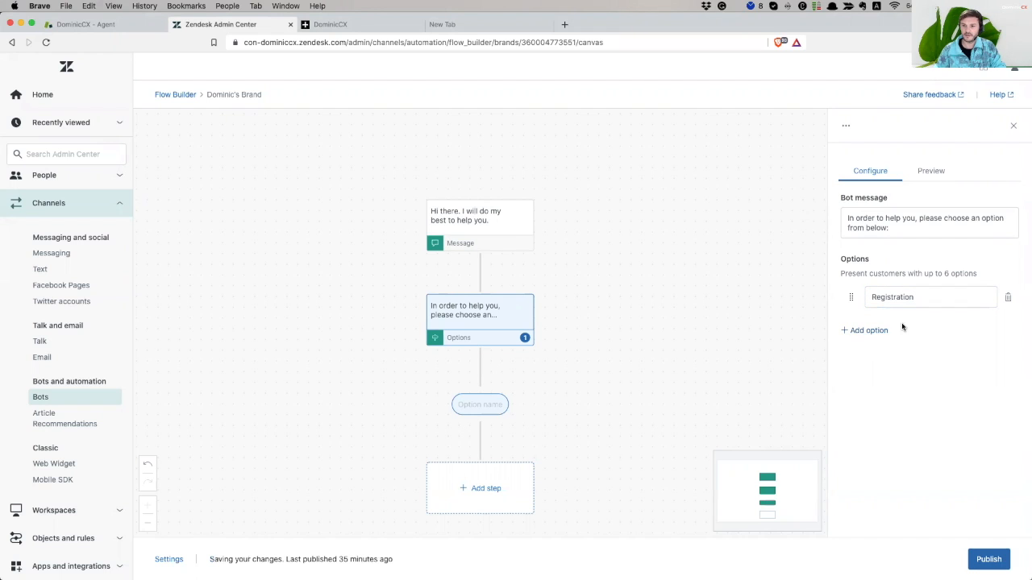
double_click(867, 331)
left_click(900, 326)
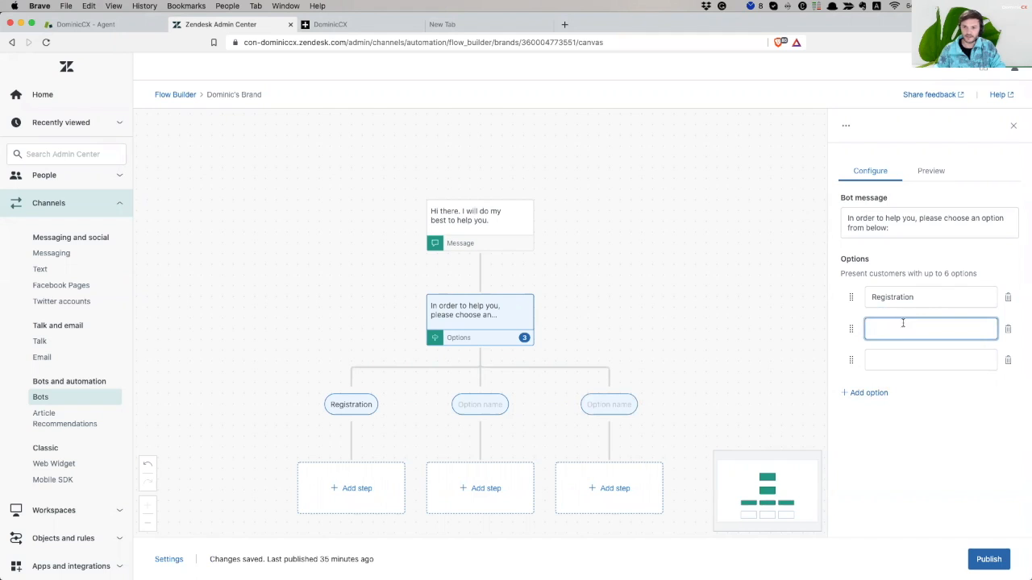
type("Billing")
left_click(894, 359)
type("Other areads")
key("BackSpace")
key("BackSpace")
type("s")
left_click(923, 428)
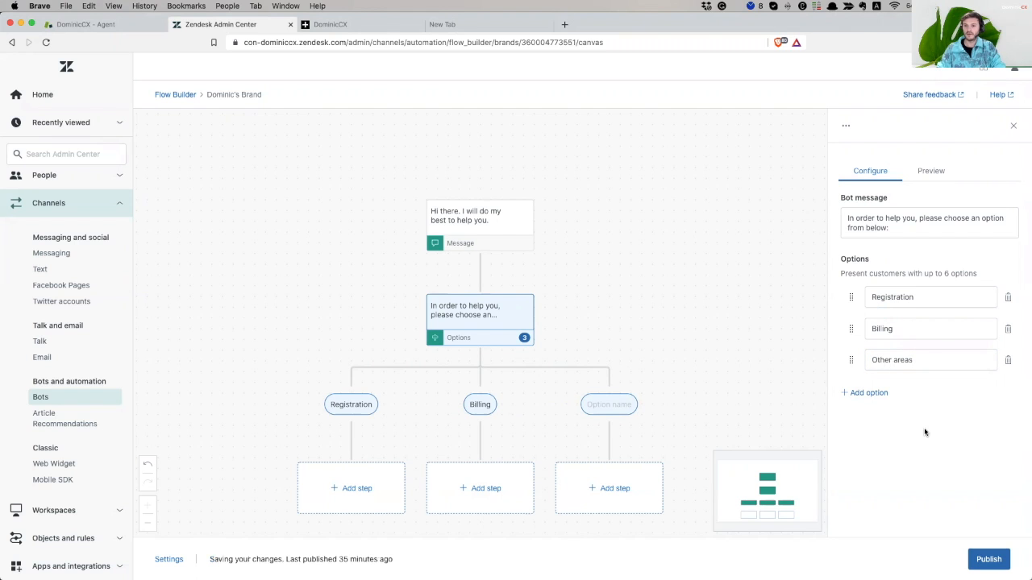
scroll(732, 429, "down", 3)
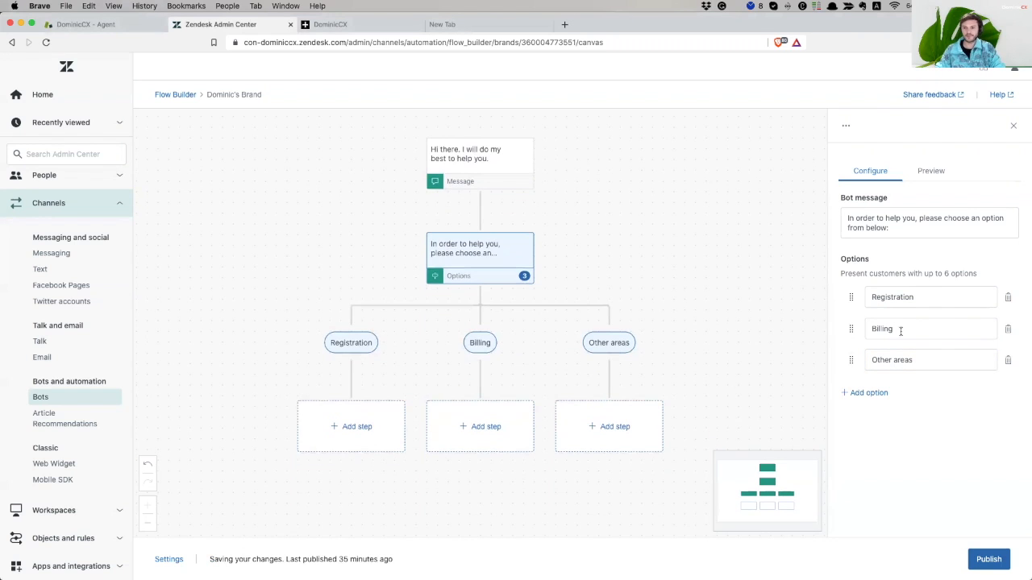
left_click(930, 171)
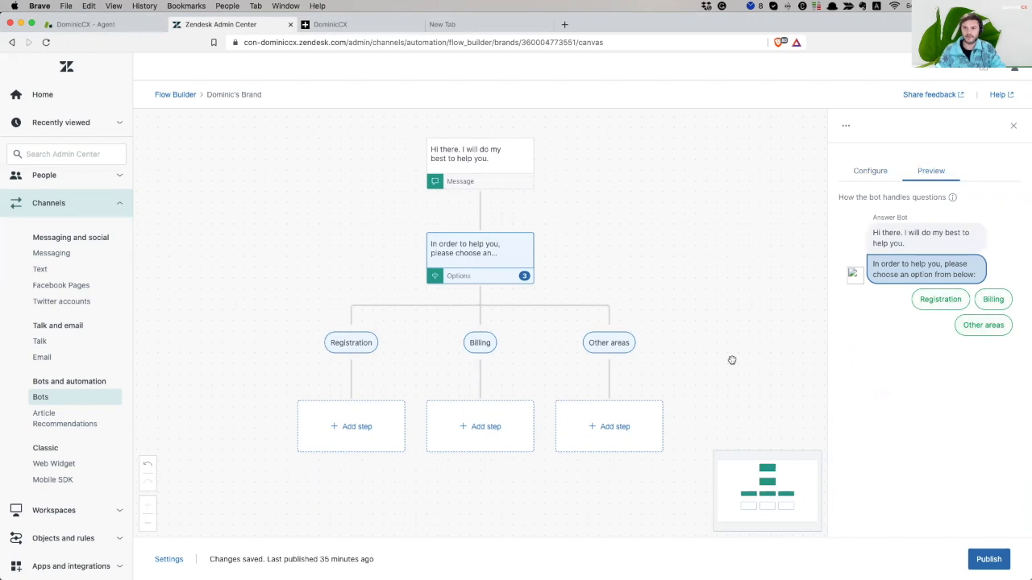
left_click(867, 171)
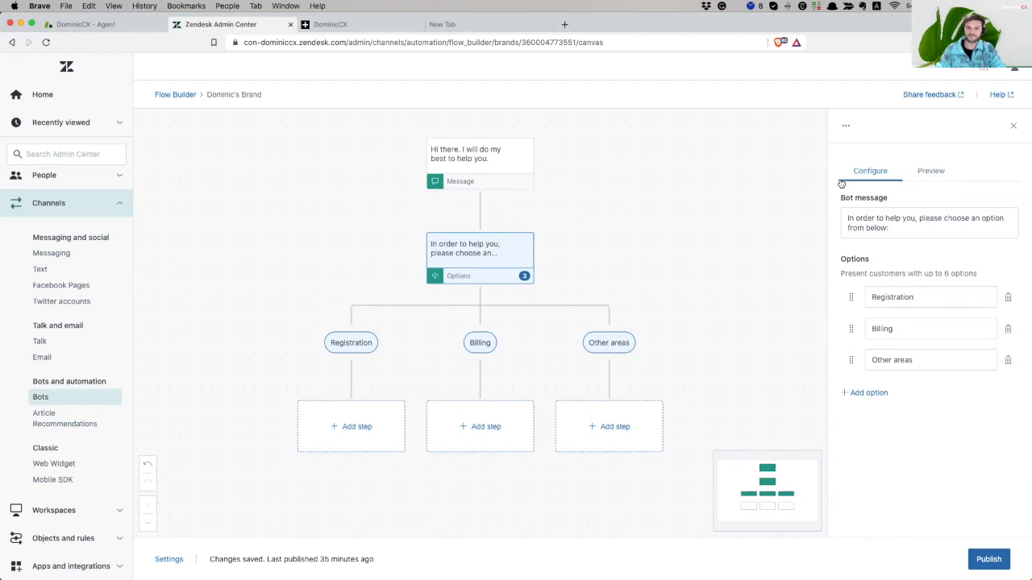
Step: Add a Show Help Center articles step under Registration with message 'I found these articles for you:'
left_click(348, 418)
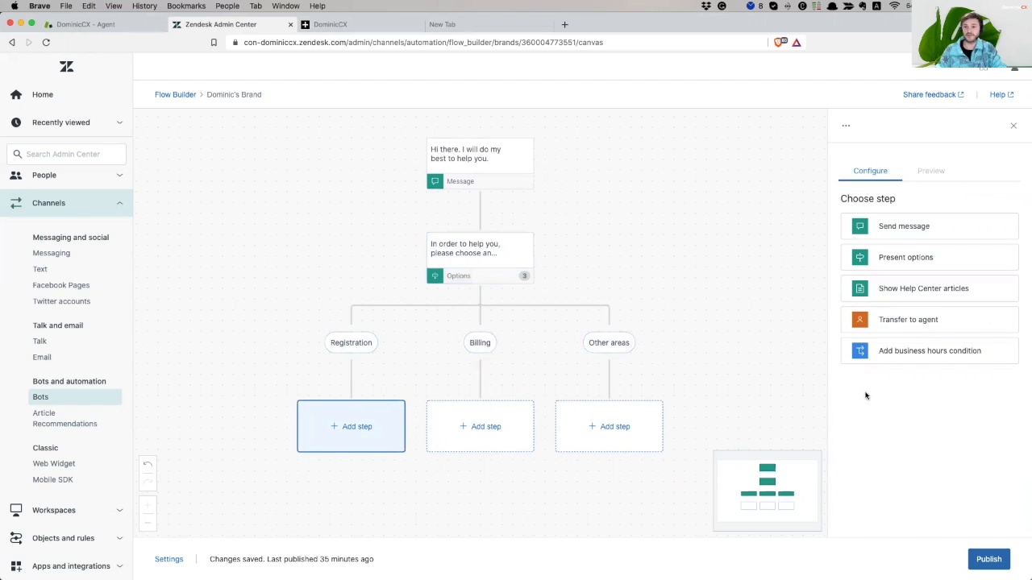
left_click(933, 291)
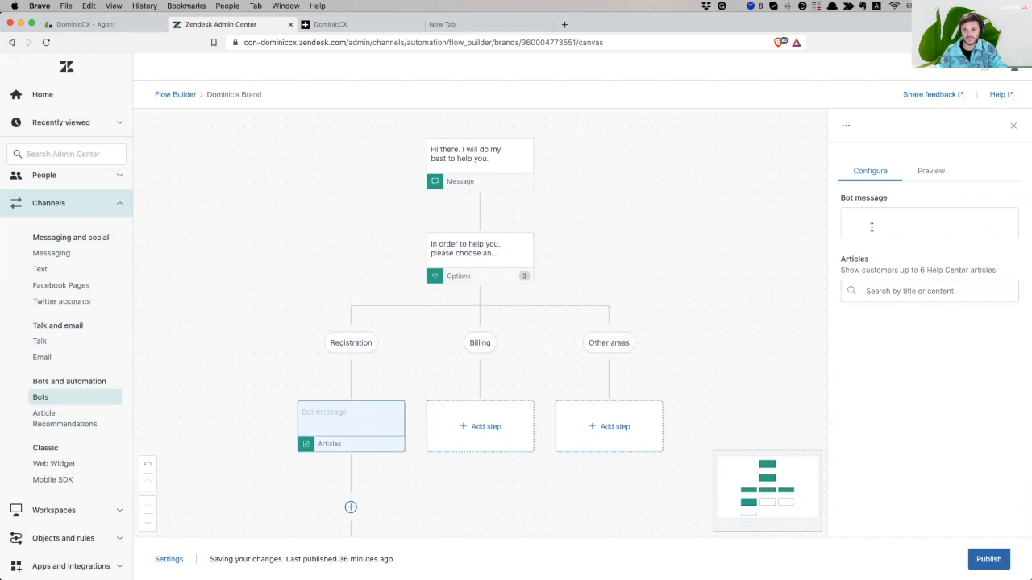
left_click(906, 228)
type("I")
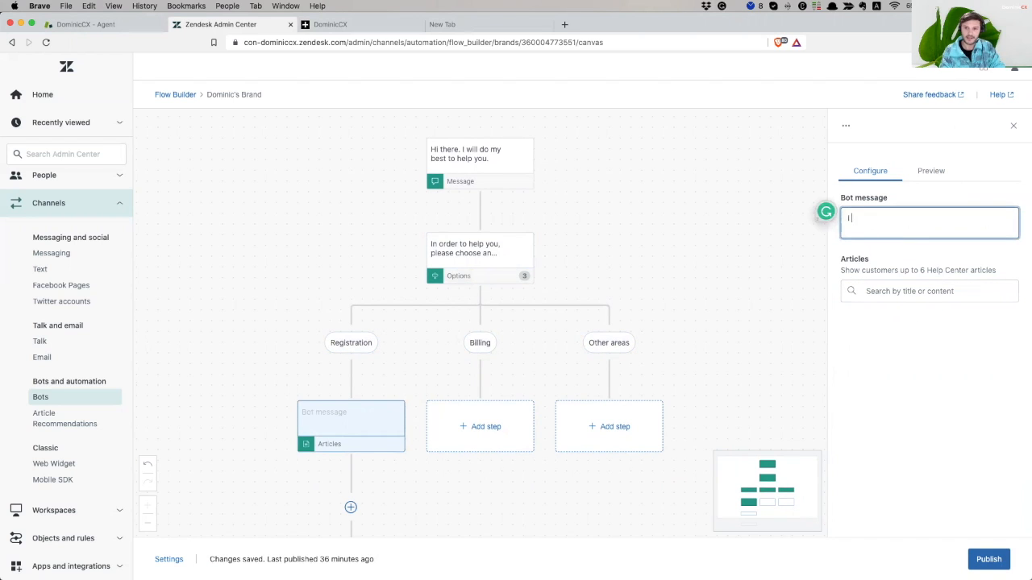
type(" found these art")
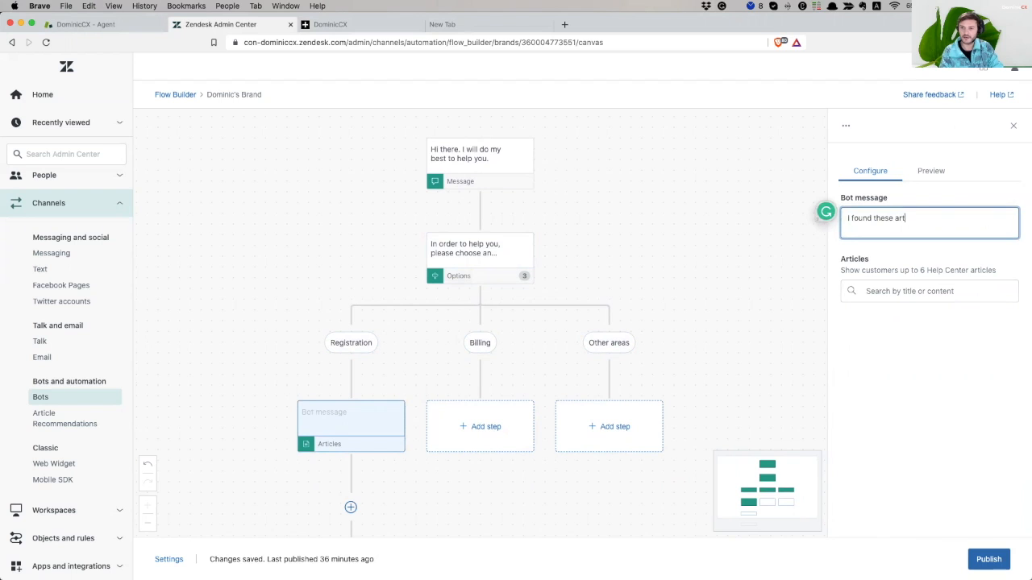
type("icles for uyou:")
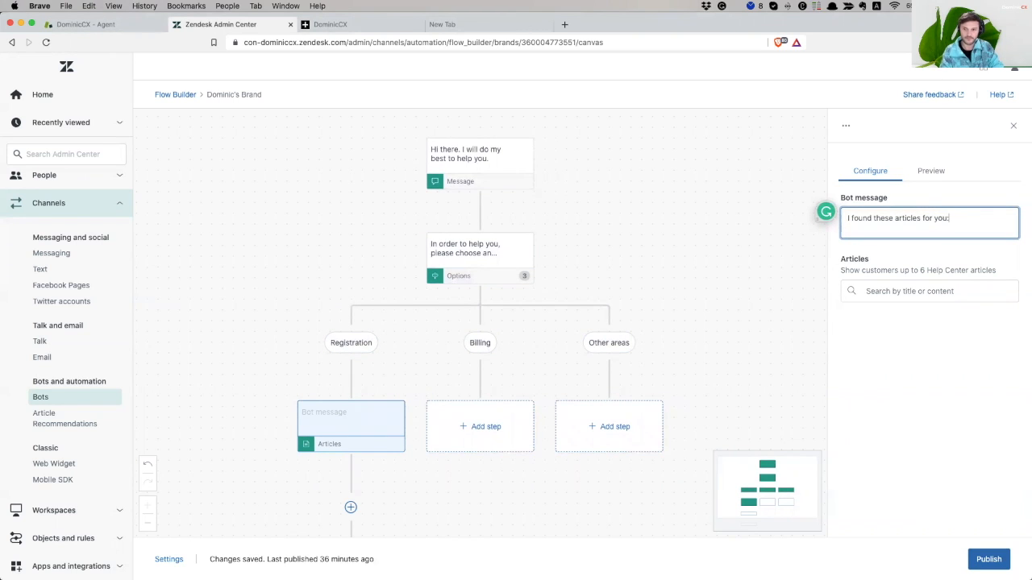
Step: Search 'help' and attach Welcome to your Help Center!, the agents-knowledge article and How do I customize my Help Center?
left_click(913, 299)
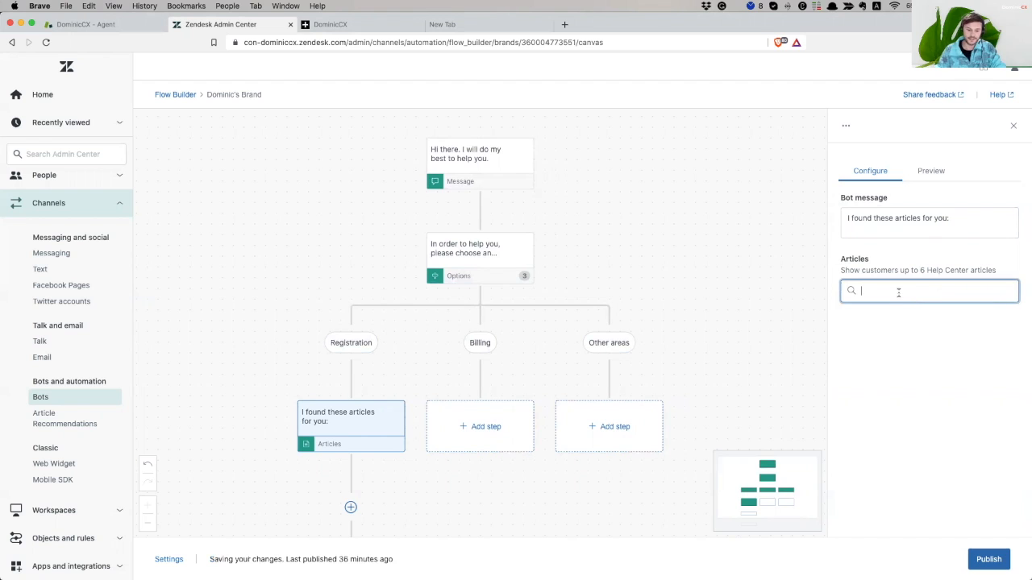
type("help")
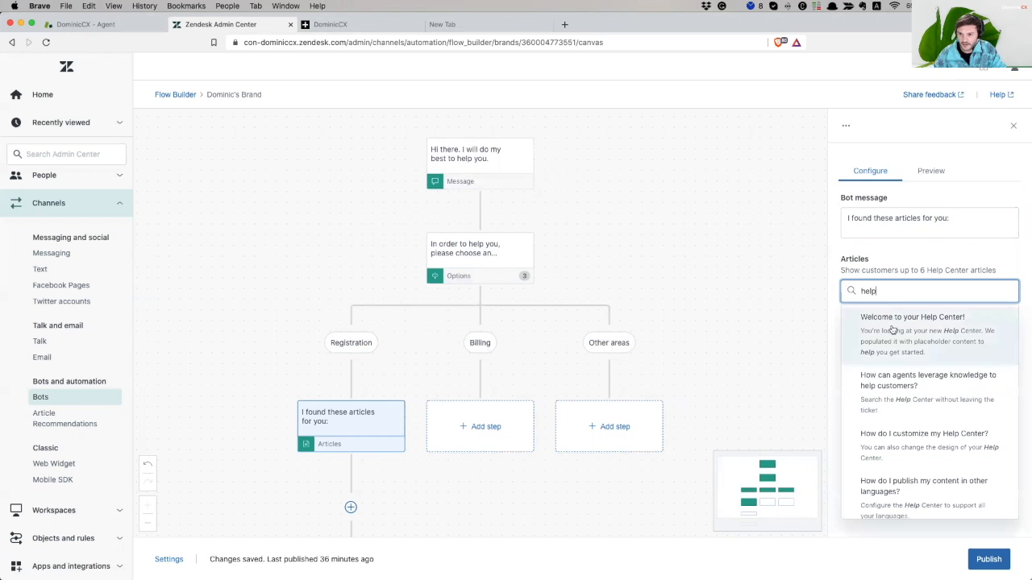
left_click(895, 329)
left_click(926, 293)
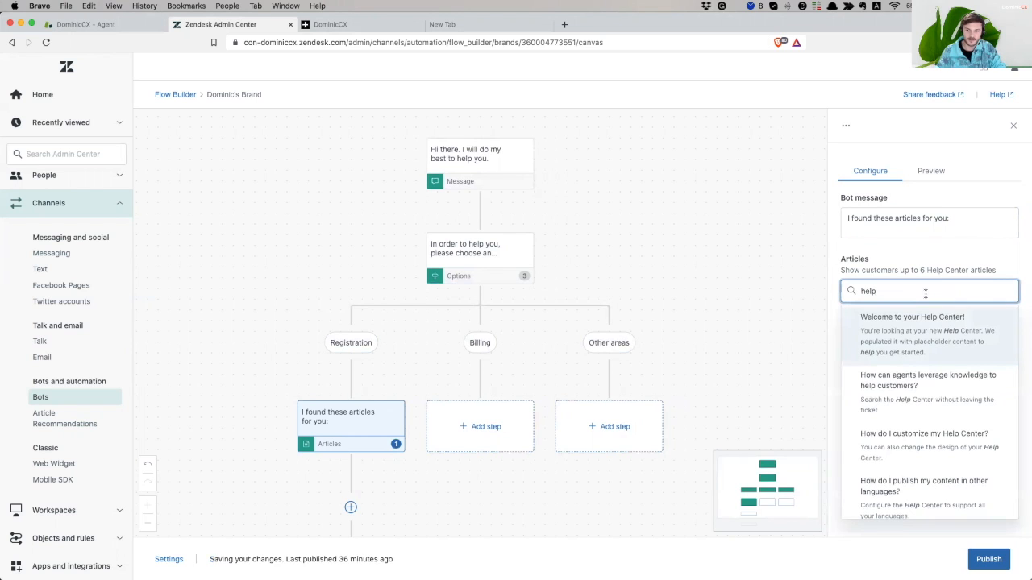
left_click(912, 378)
left_click(921, 293)
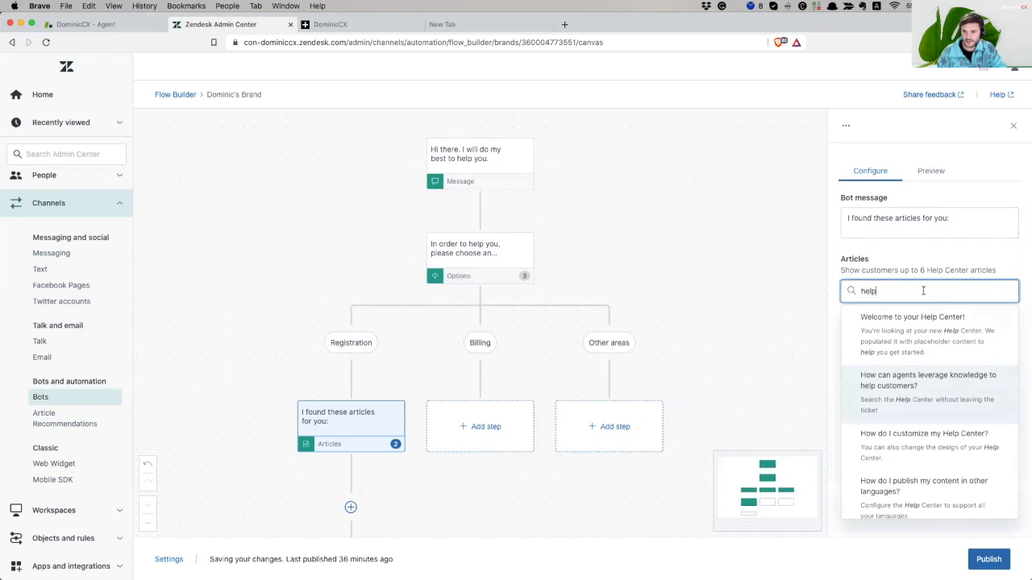
left_click(913, 458)
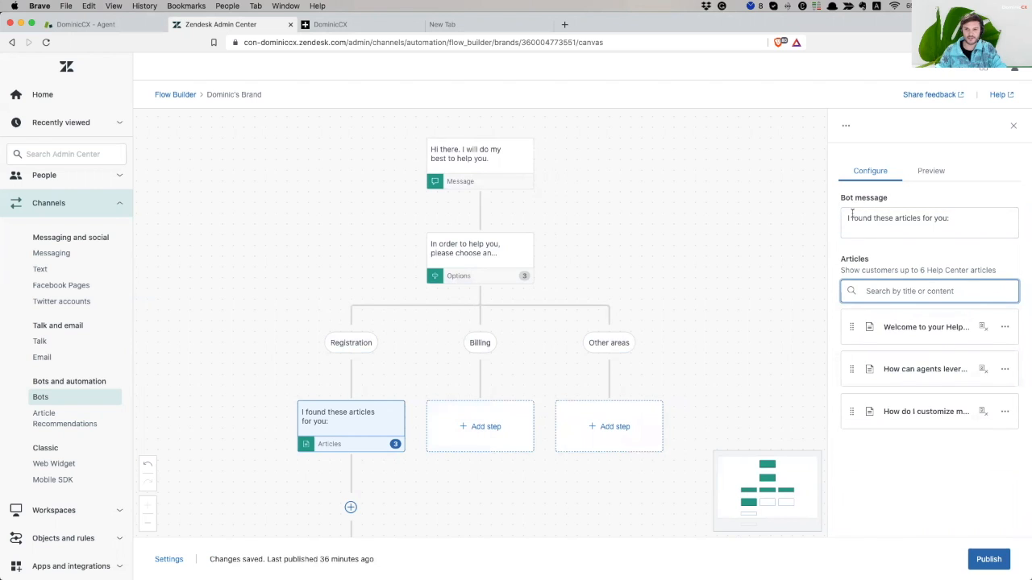
left_click(927, 171)
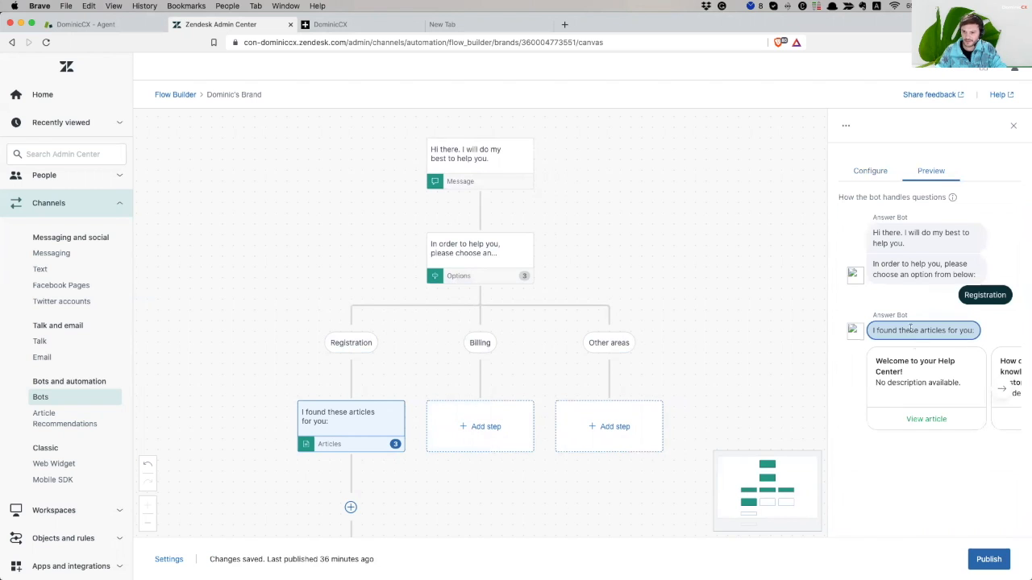
scroll(914, 353, "right", 1)
scroll(914, 370, "right", 5)
scroll(915, 387, "left", 5)
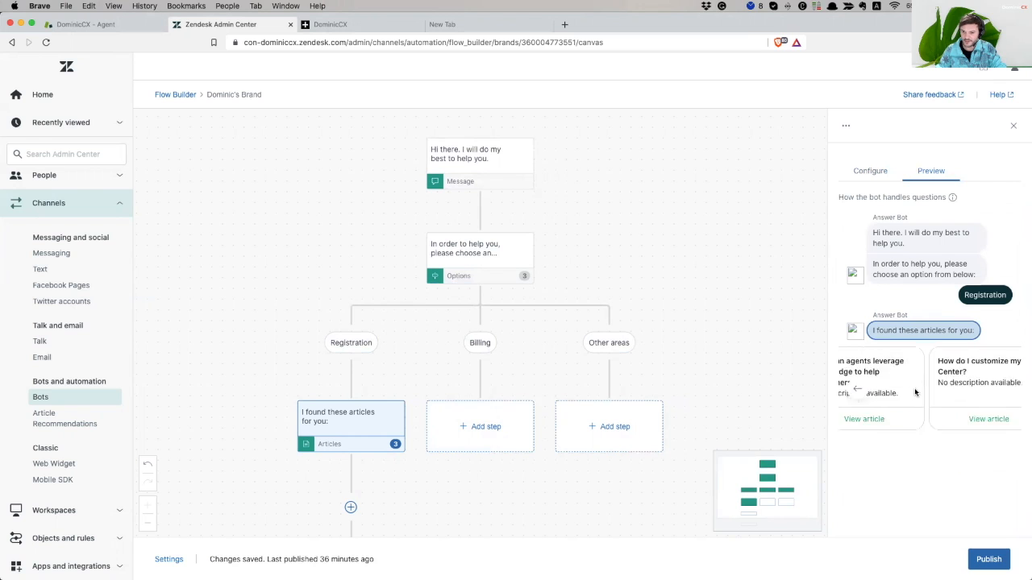
left_click(865, 171)
scroll(482, 453, "down", 3)
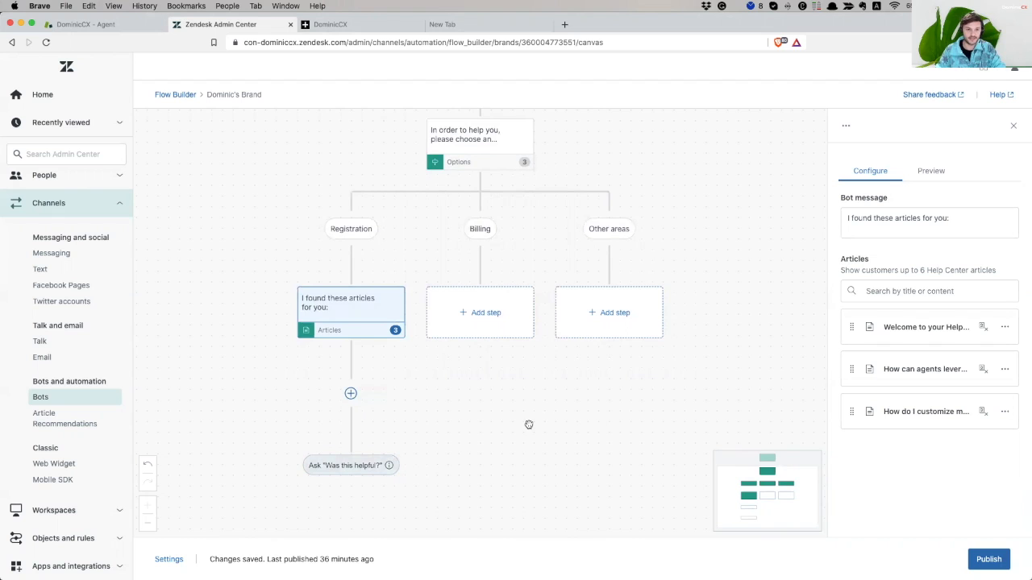
scroll(527, 424, "up", 1)
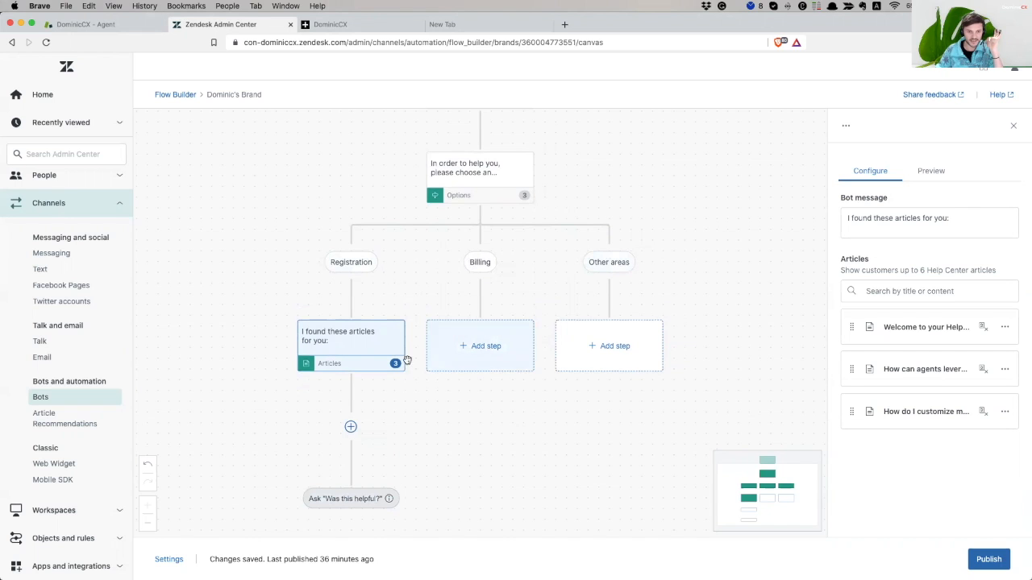
Step: Add a transfer step under Billing asking 'In order to transfer you to a human, please provide some data from the form'
left_click(481, 339)
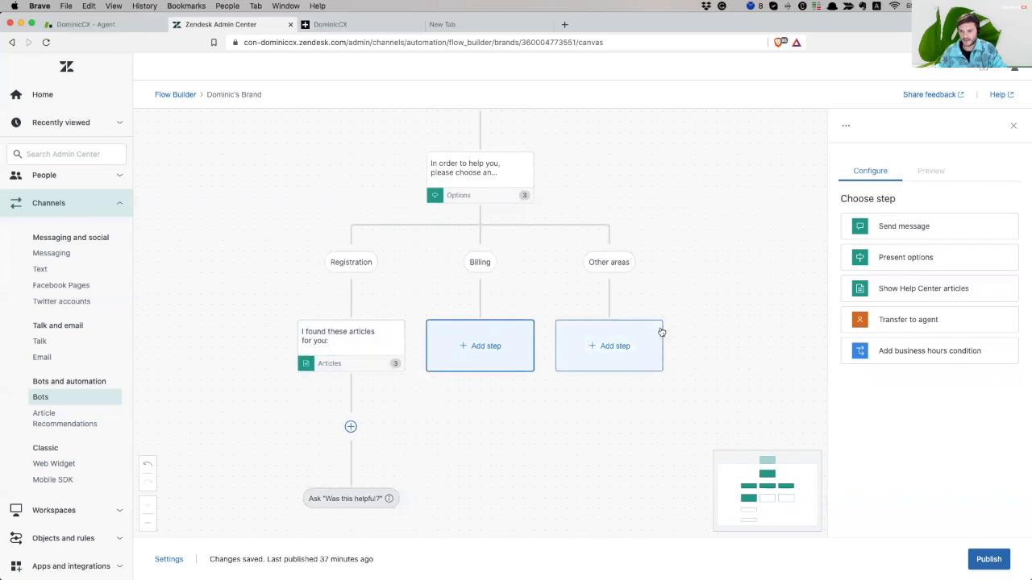
left_click(921, 323)
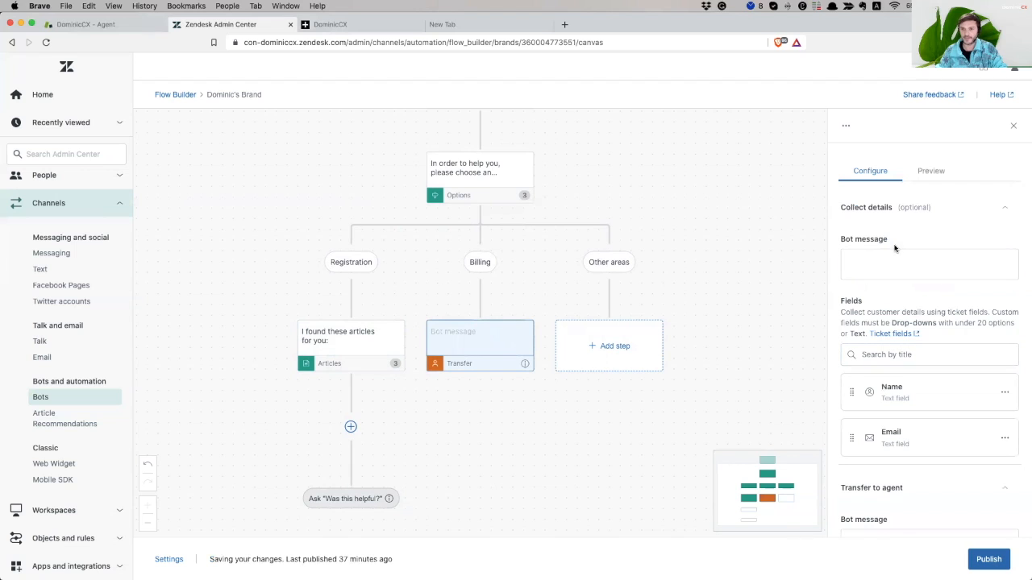
left_click(916, 256)
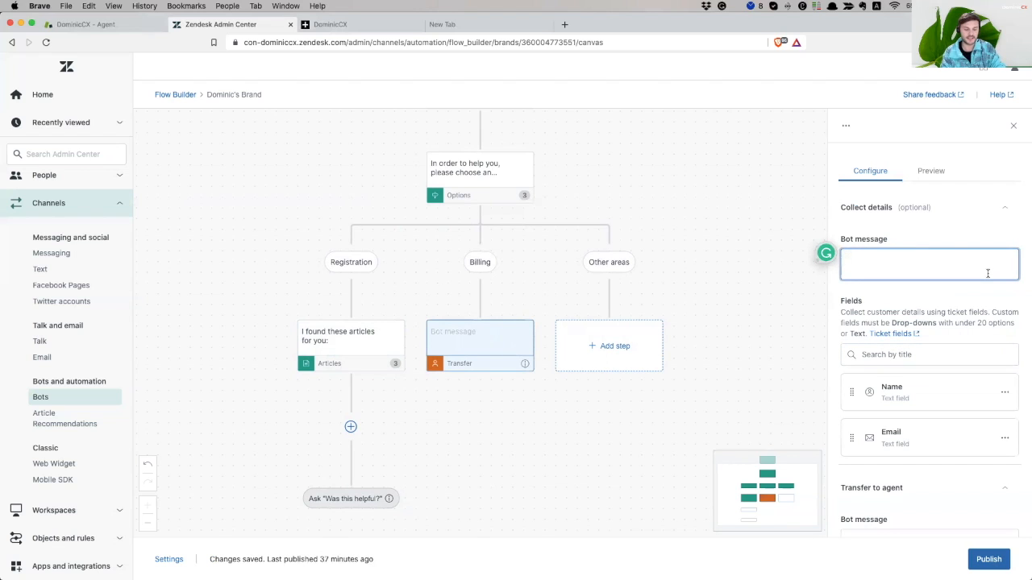
type("In order to transfer you to a ")
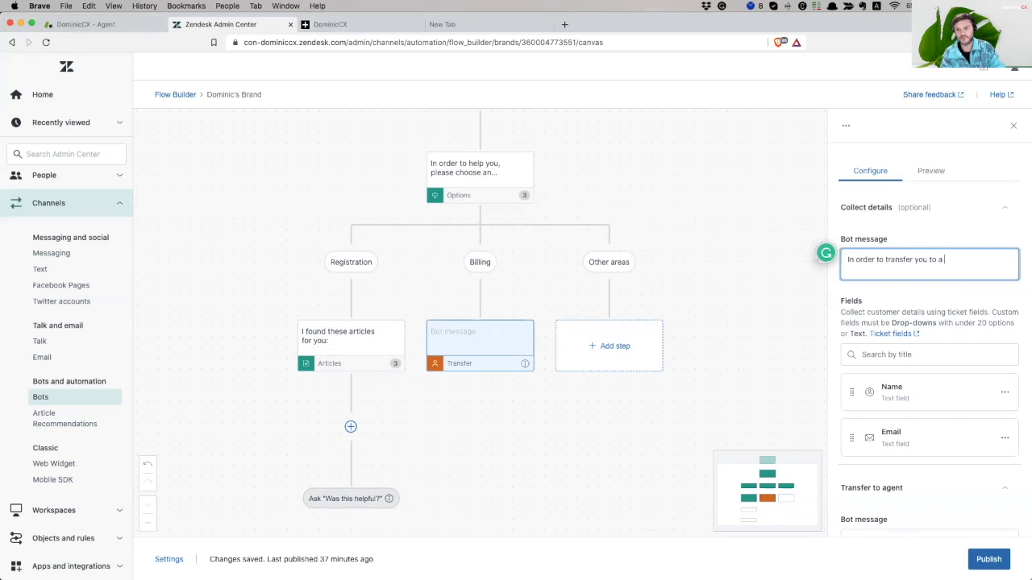
type("human,")
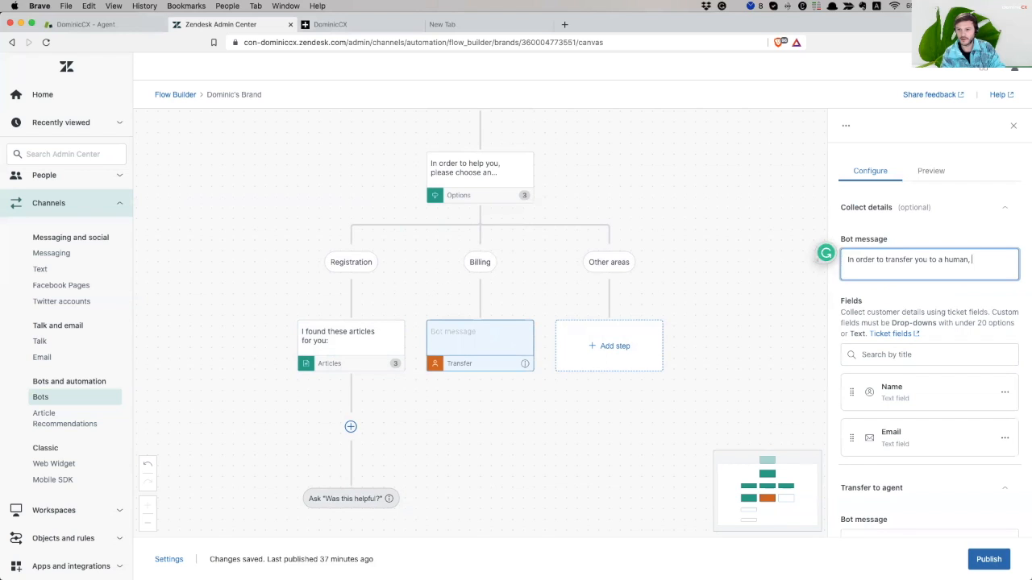
type(" please prov")
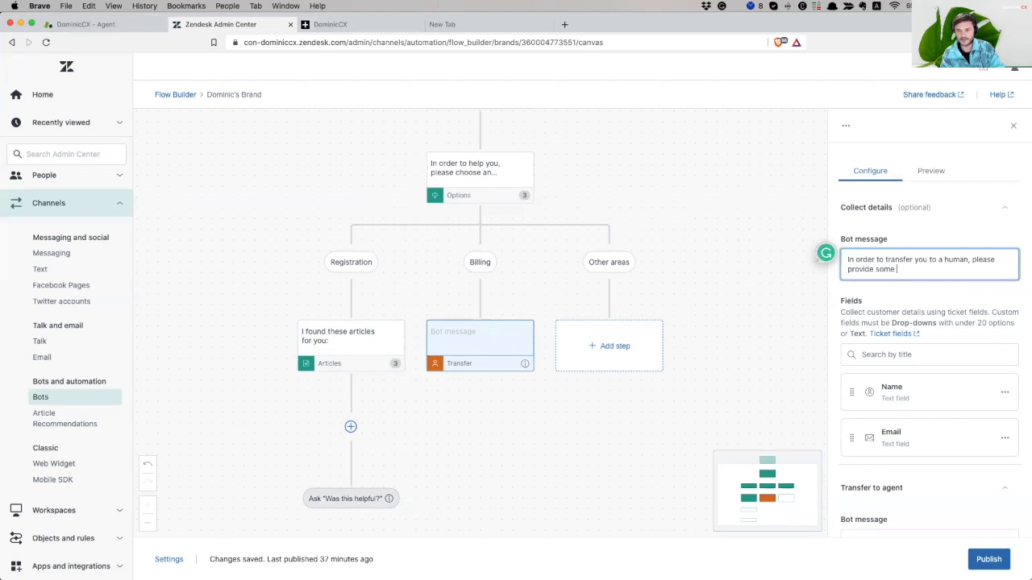
type("ide some data f")
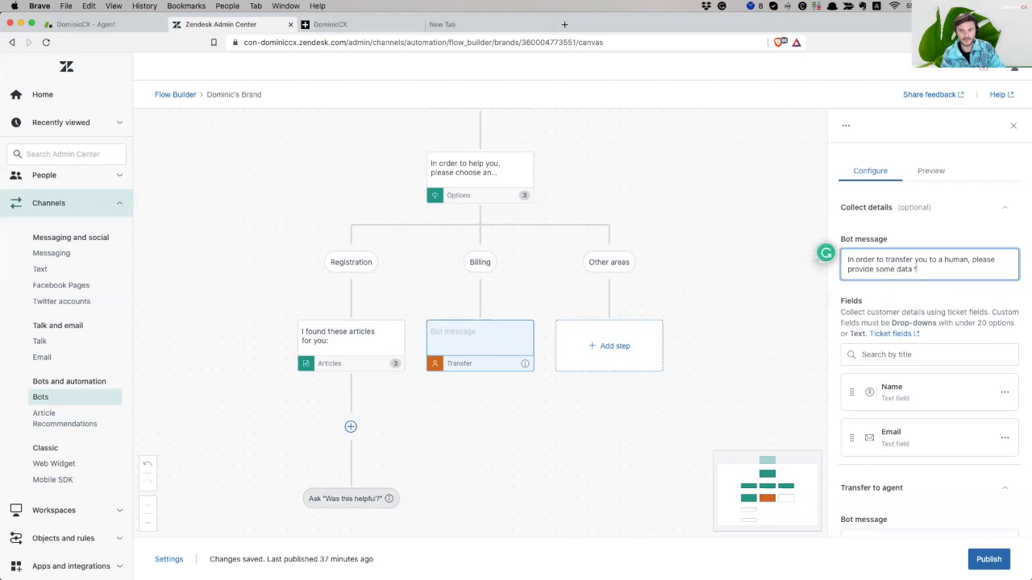
type("rom the form be")
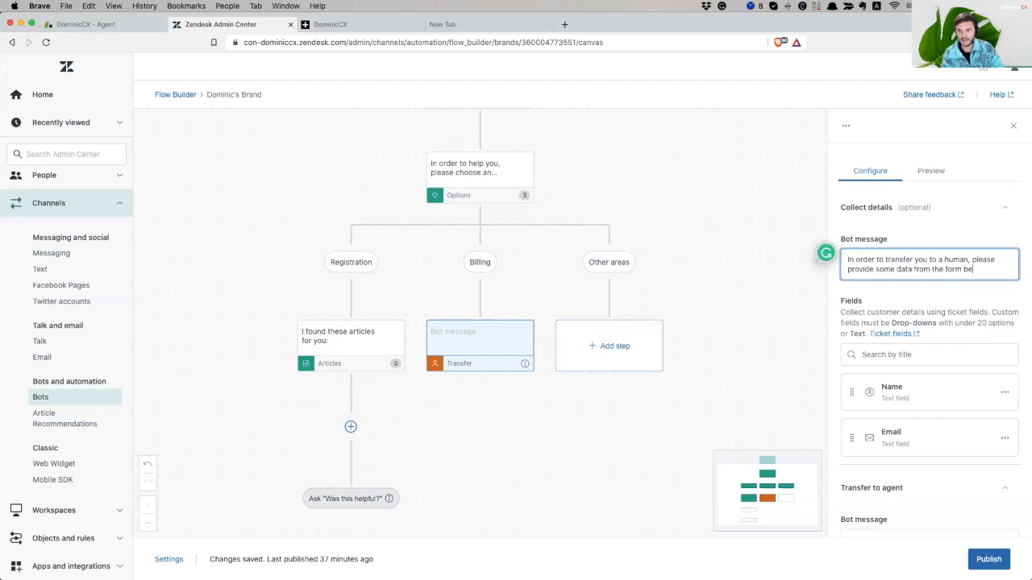
Step: Add the 'How can I help you?' field to the details collected
scroll(926, 323, "down", 2)
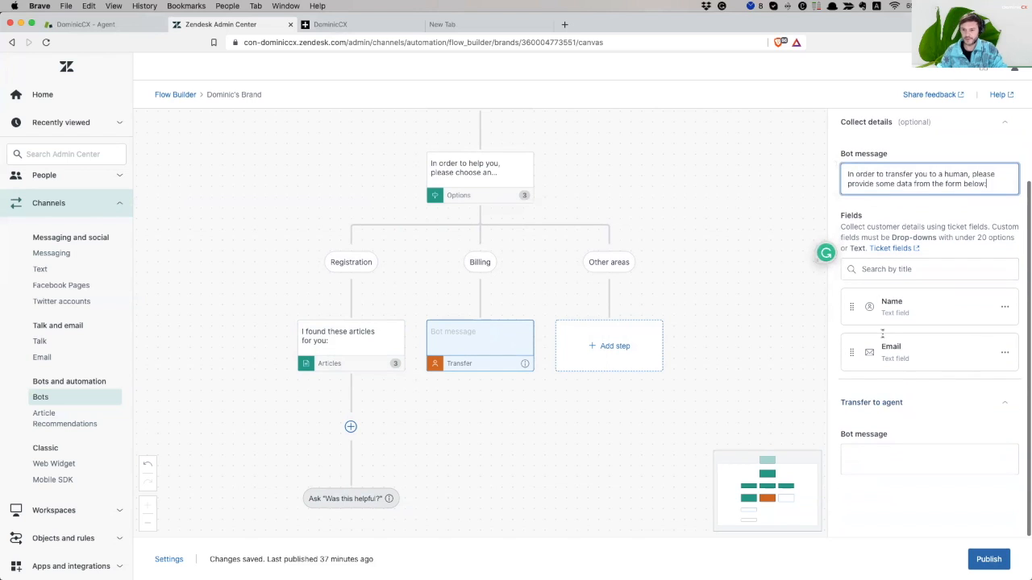
left_click(904, 267)
type("what")
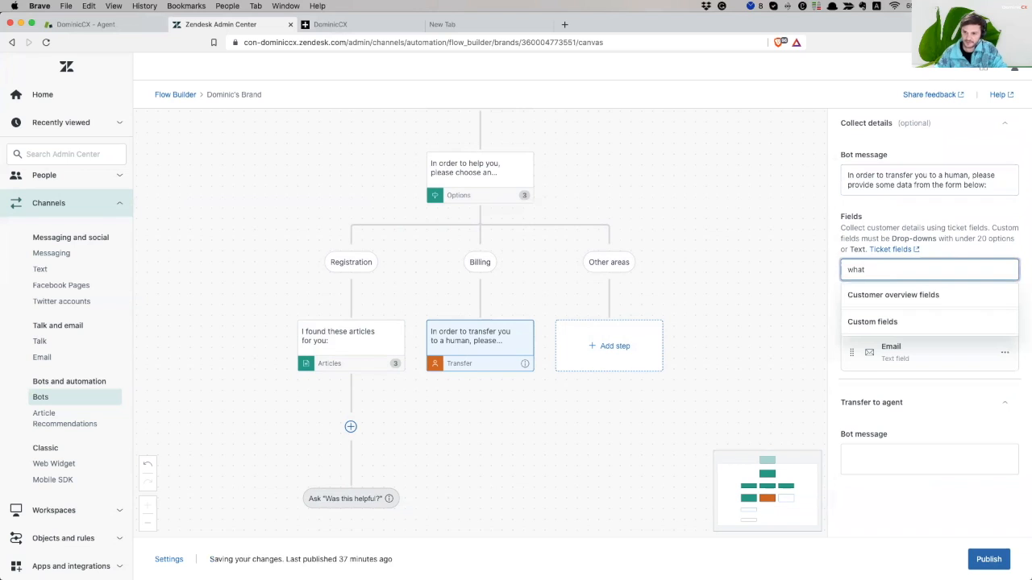
key("BackSpace")
key("BackSpace")
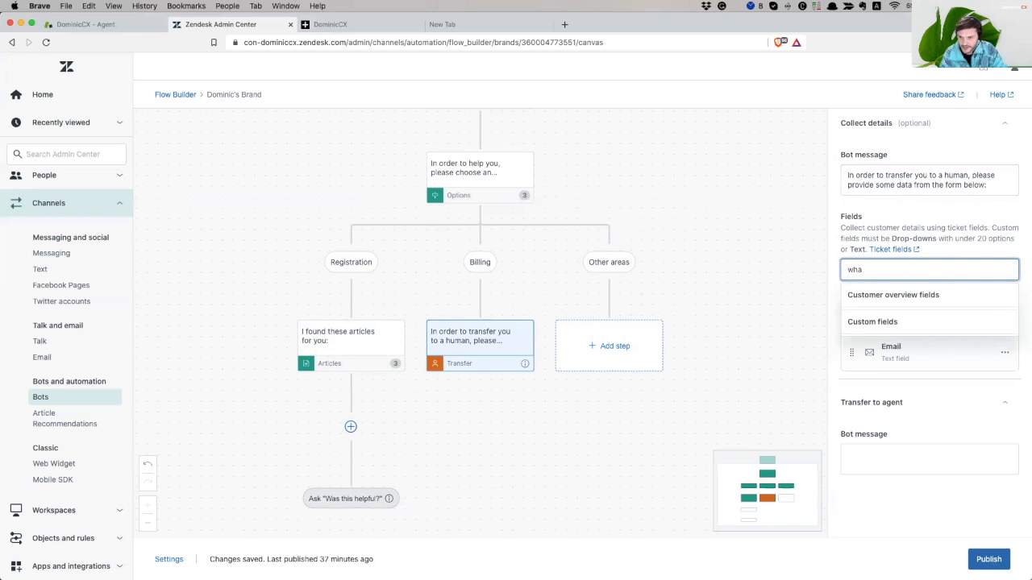
key("BackSpace")
key("BackSpace")
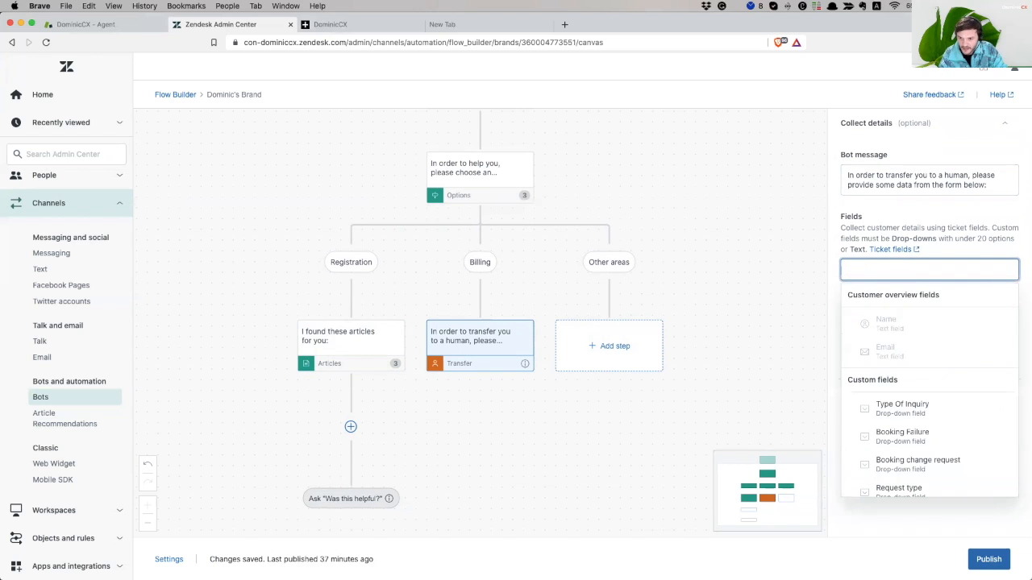
scroll(951, 436, "down", 3)
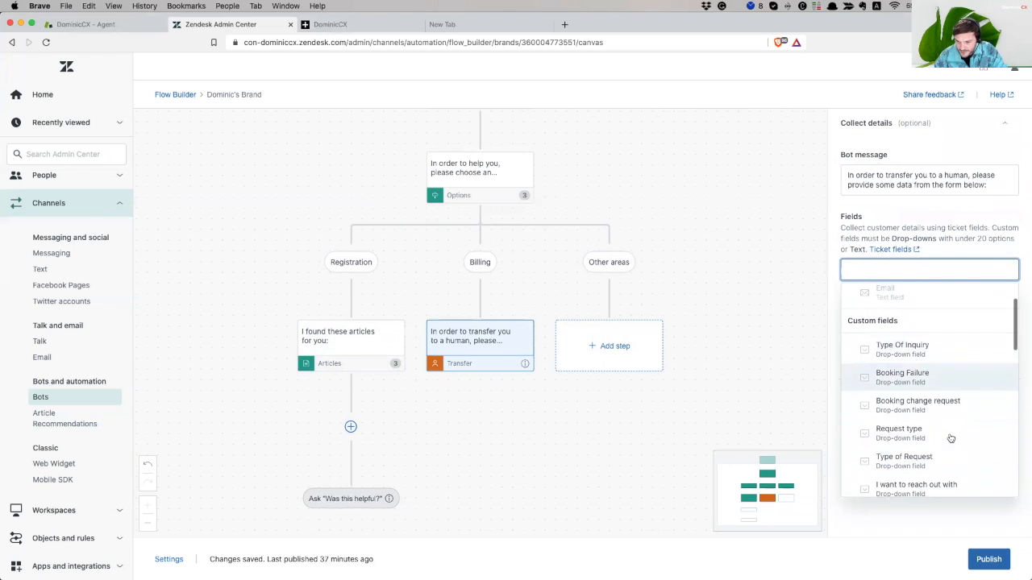
scroll(958, 433, "down", 5)
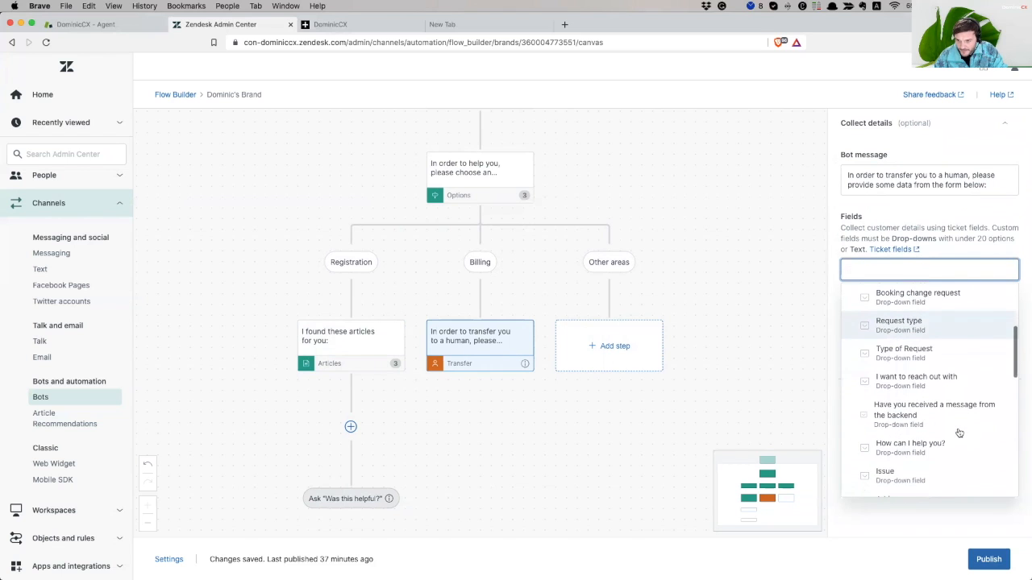
scroll(958, 433, "down", 5)
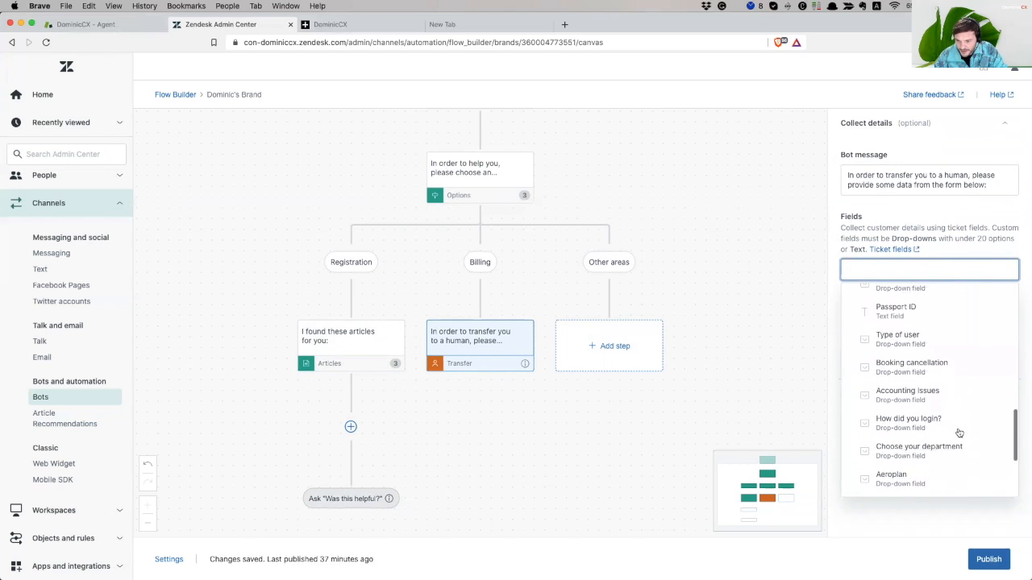
scroll(958, 433, "down", 3)
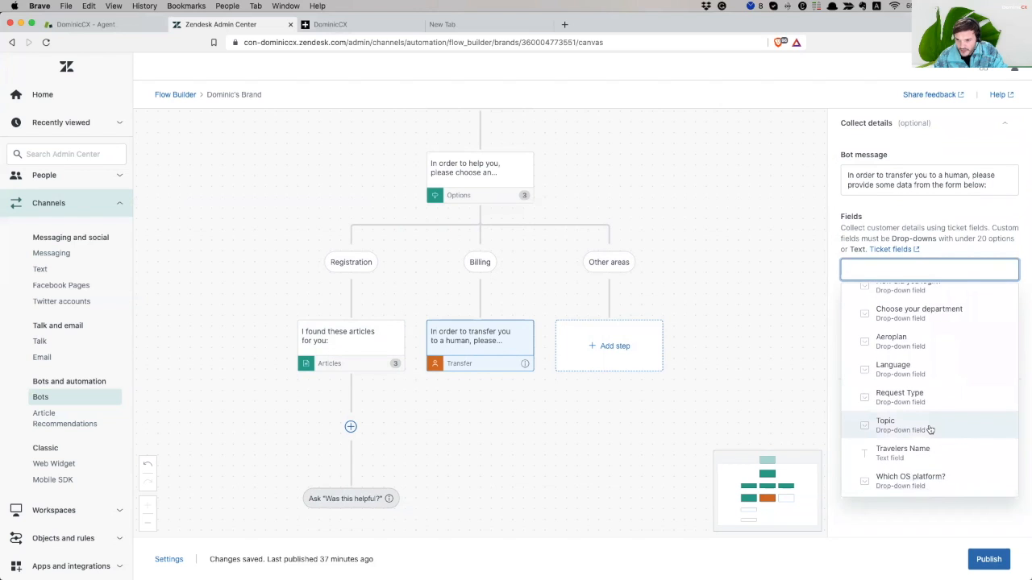
scroll(932, 419, "up", 2)
scroll(932, 419, "up", 3)
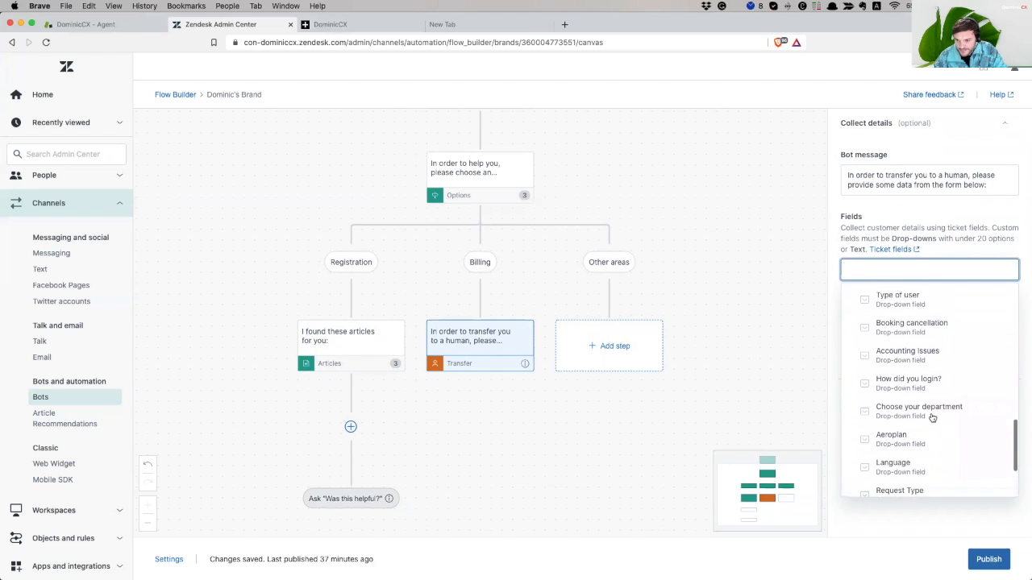
scroll(928, 419, "up", 6)
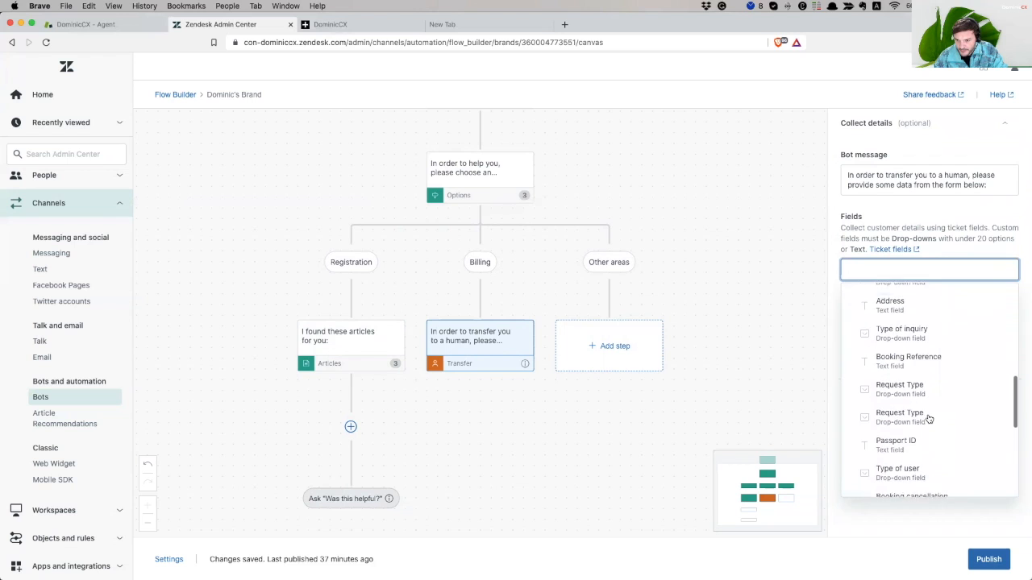
scroll(917, 410, "up", 3)
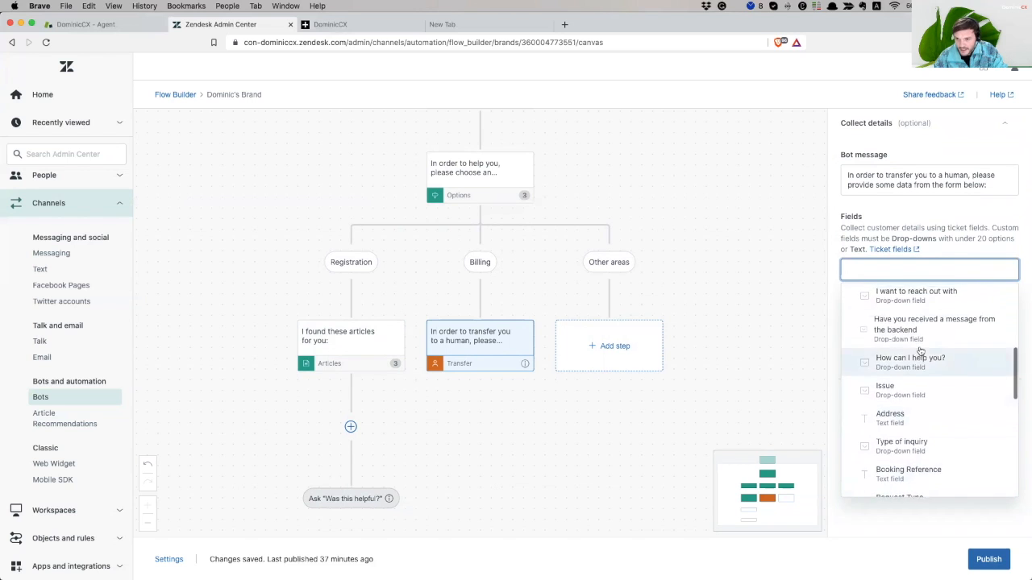
left_click(921, 368)
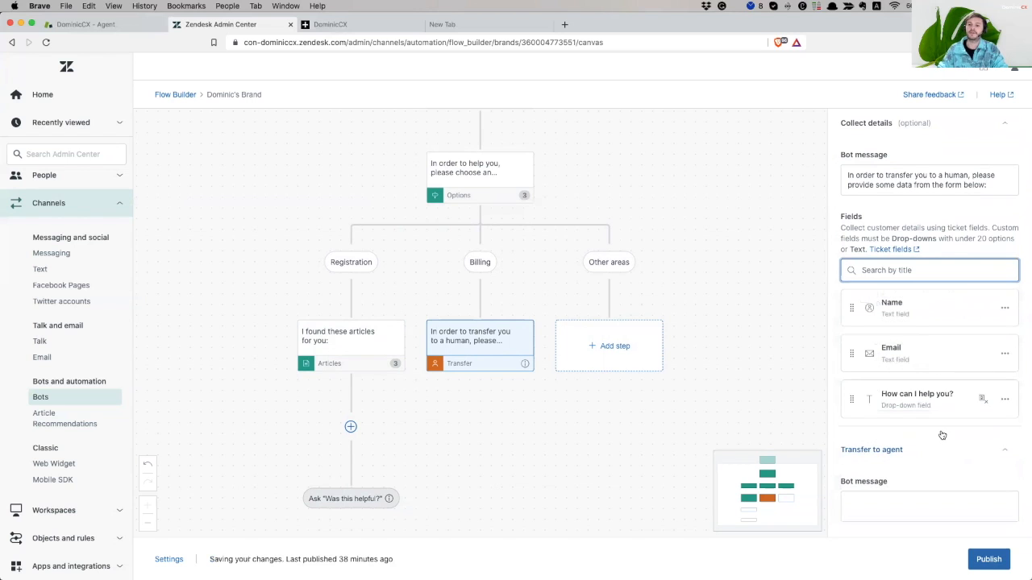
scroll(942, 432, "down", 1)
Step: Set the handoff message to 'Thank you for the info, an agent will be right with you.'
left_click(909, 456)
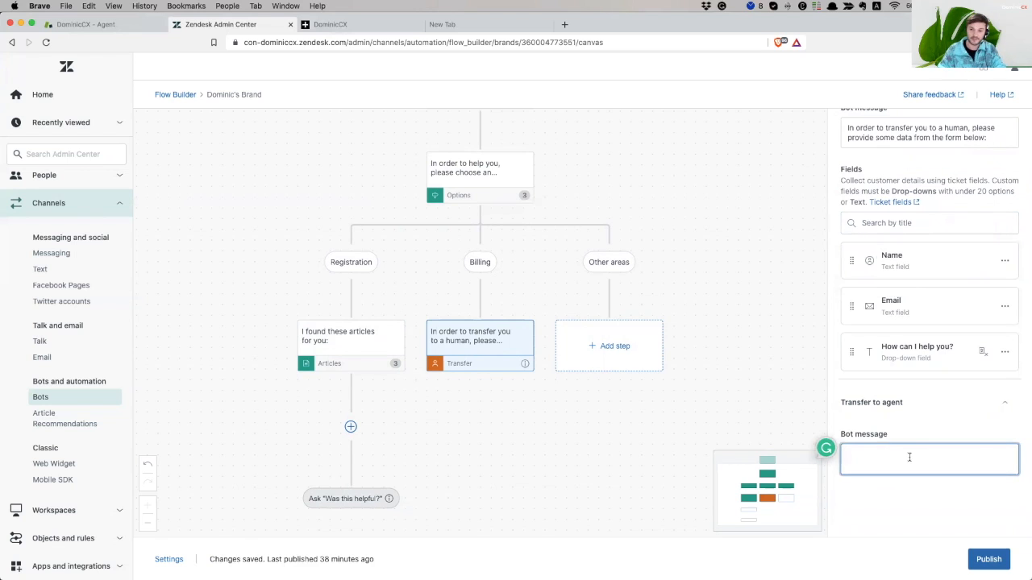
type("Thank uo f")
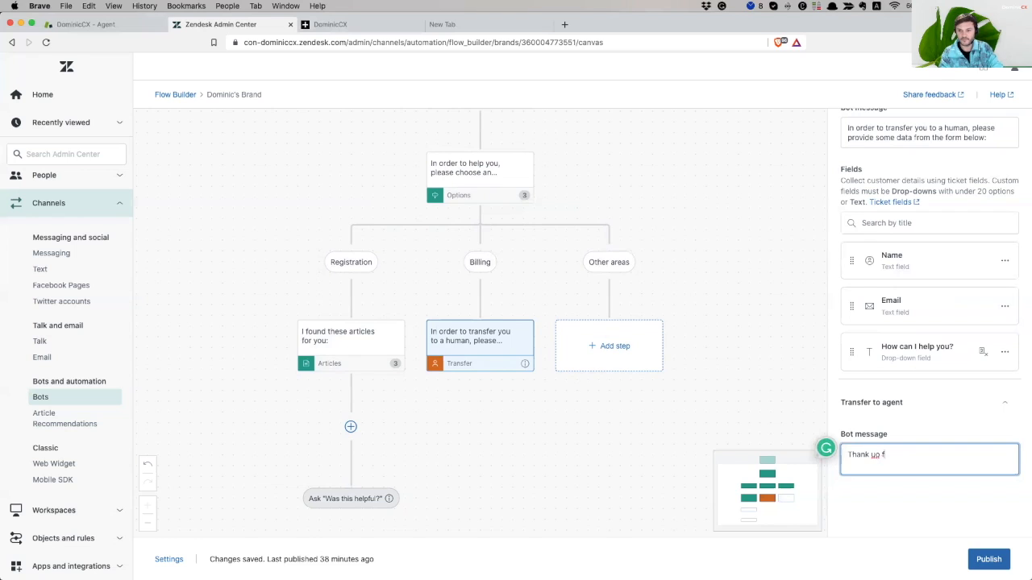
key("BackSpace")
key("BackSpace")
key("BackSpace")
key("BackSpace")
type("you for t")
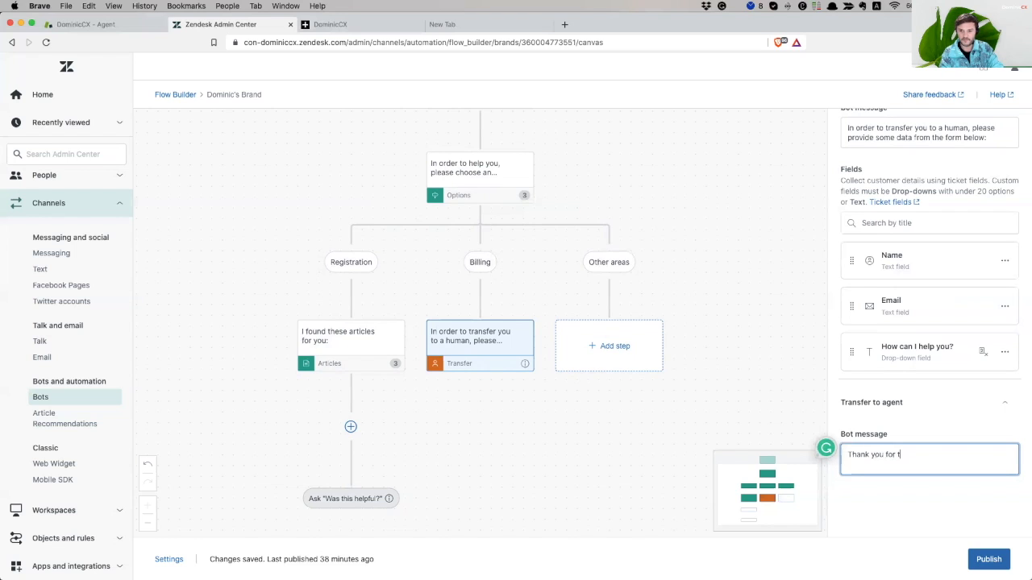
type("he info, an")
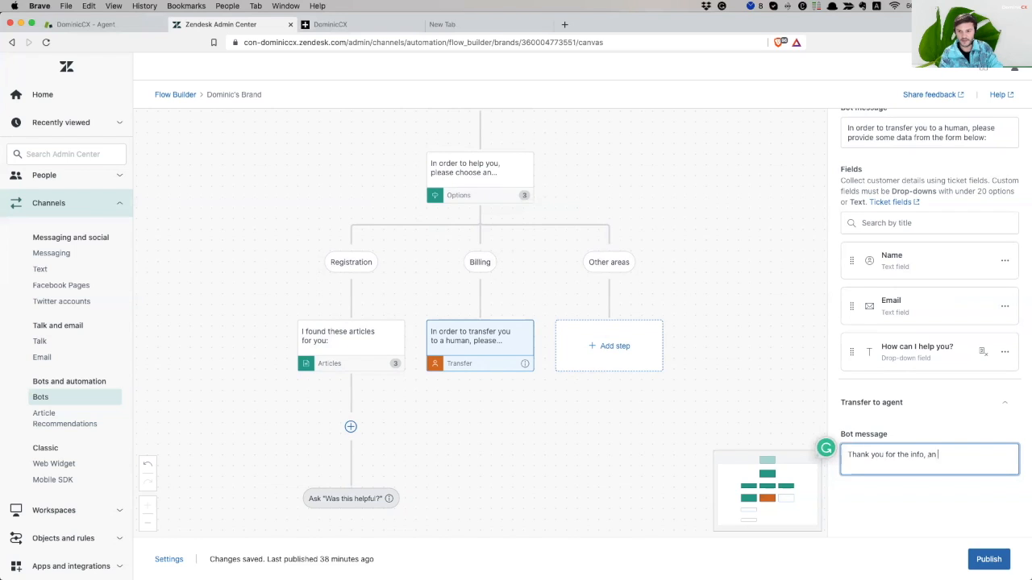
type(" agent will be right with you.")
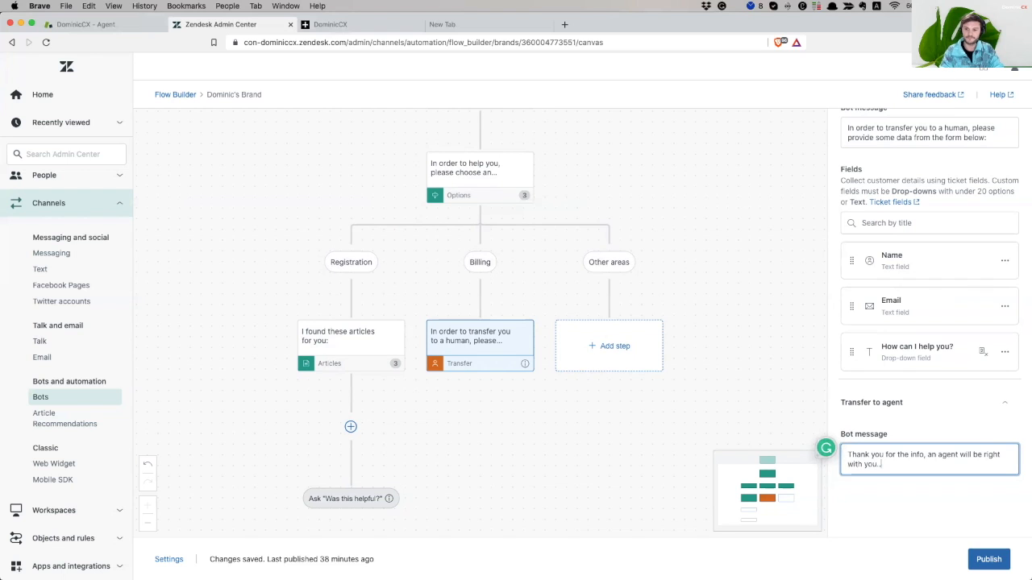
scroll(645, 346, "up", 2)
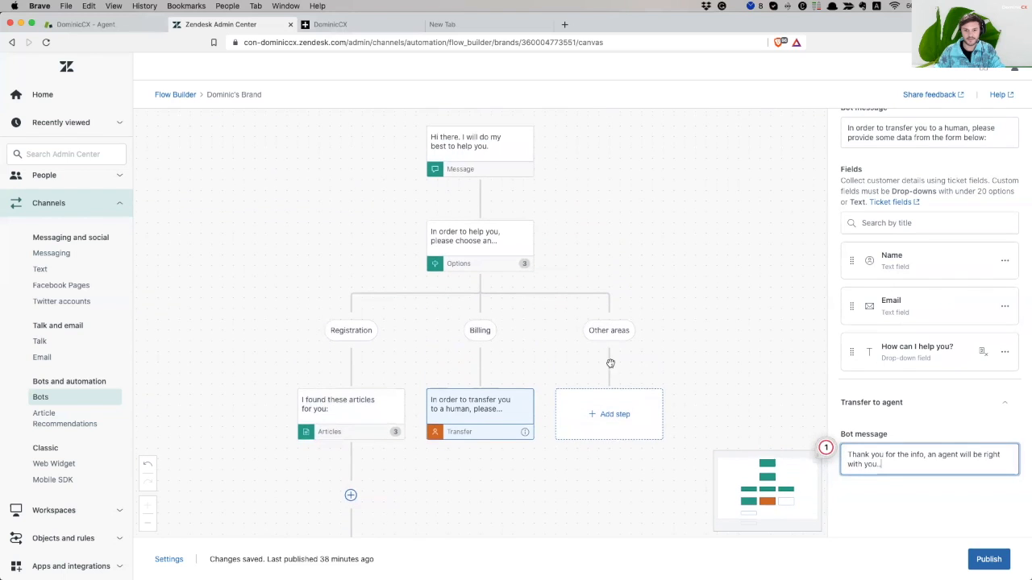
Step: Add a message step under Other areas asking visitors to go over the form so the right information is collected
left_click(614, 413)
left_click(608, 414)
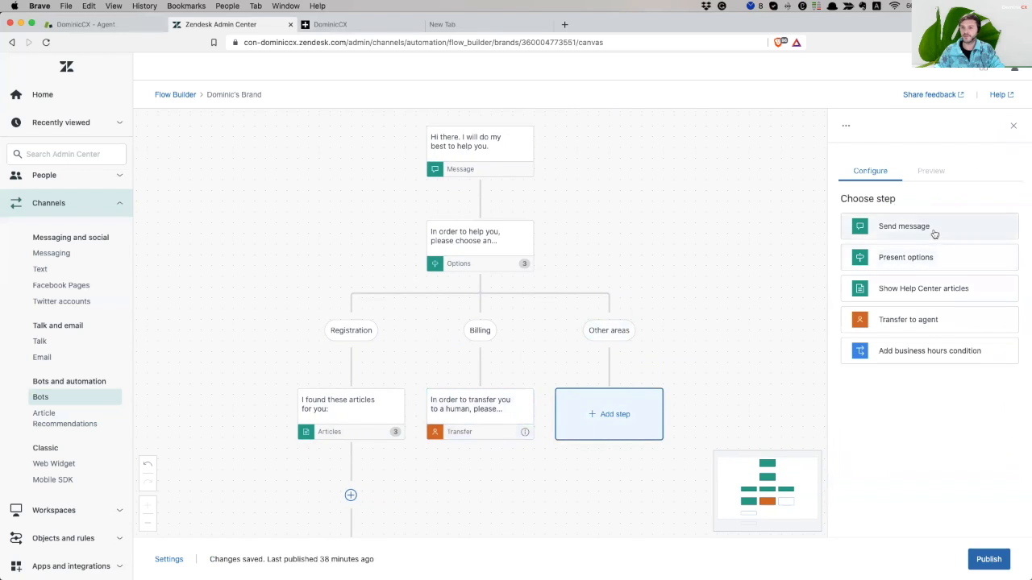
left_click(935, 229)
left_click(907, 220)
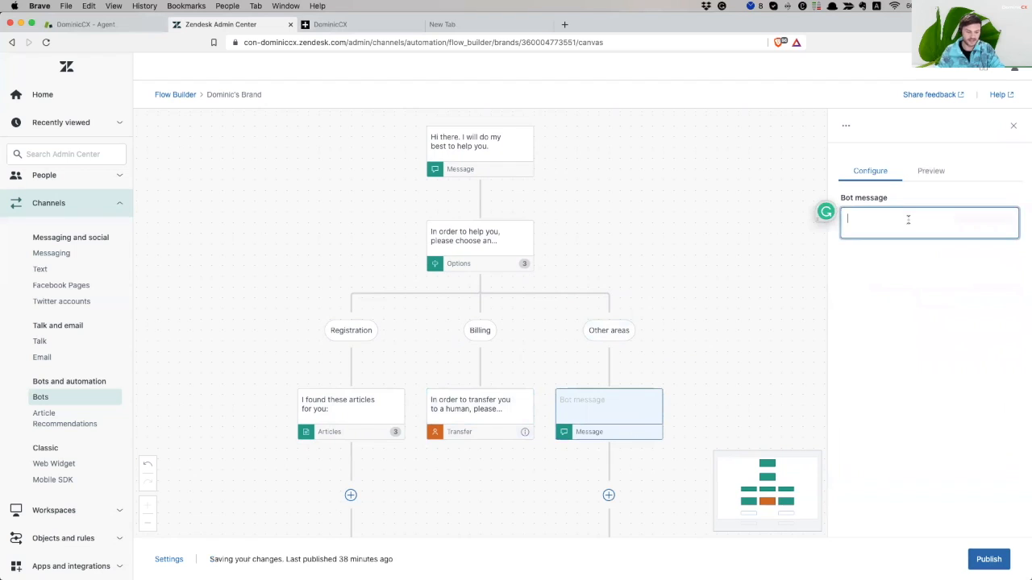
type("In")
key("BackSpace")
key("BackSpace")
type("pleas")
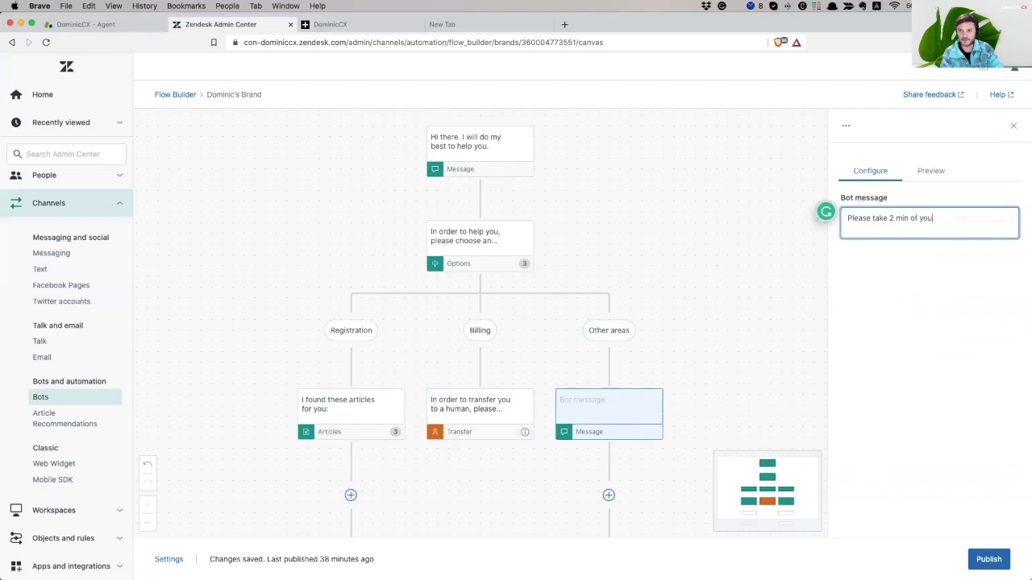
key("BackSpace")
key("BackSpace")
type("go over our form so we can collect the right onfi")
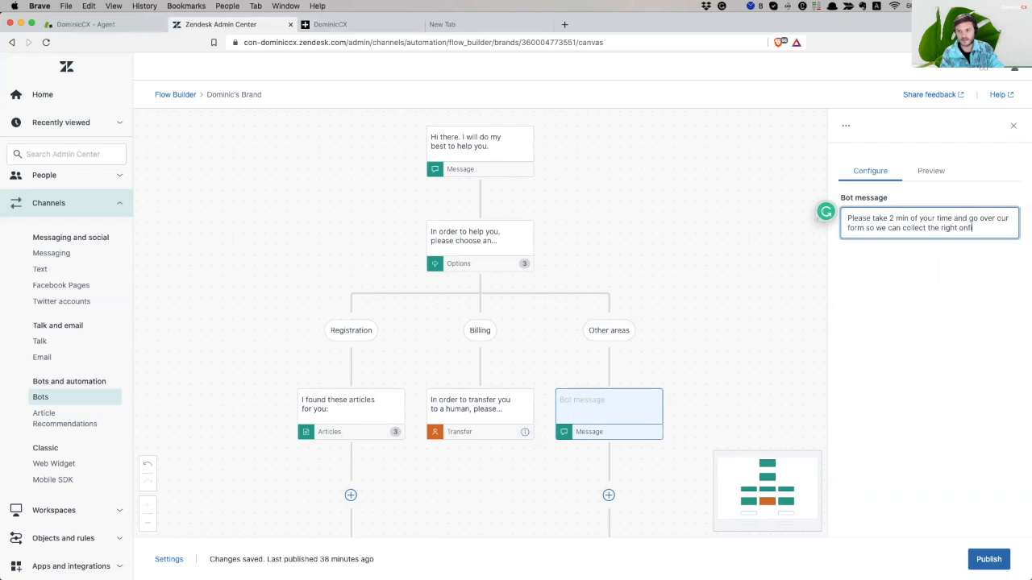
key("BackSpace")
key("BackSpace")
key("BackSpace")
key("BackSpace")
type("information ")
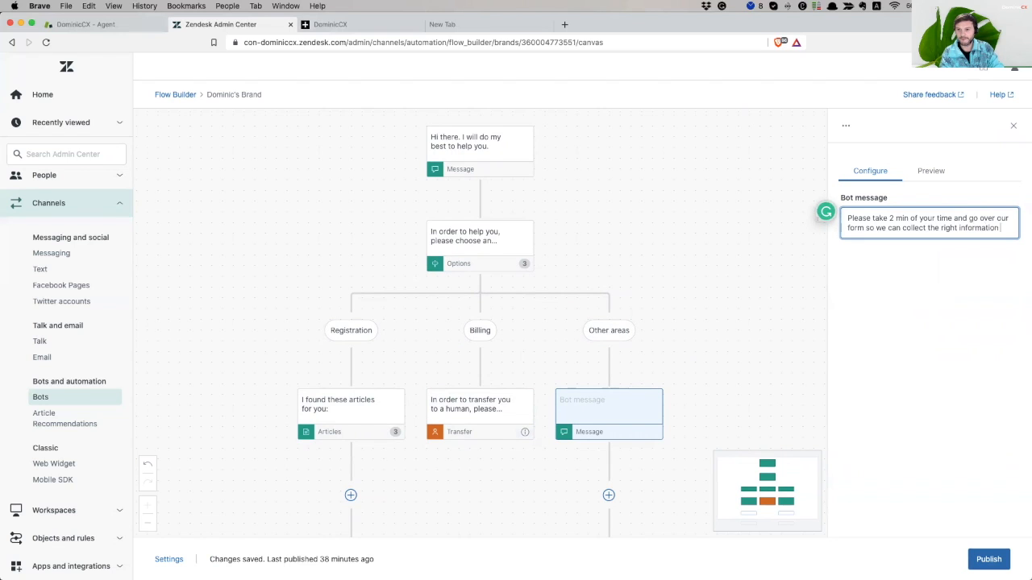
type("from you'")
key("BackSpace")
type(".")
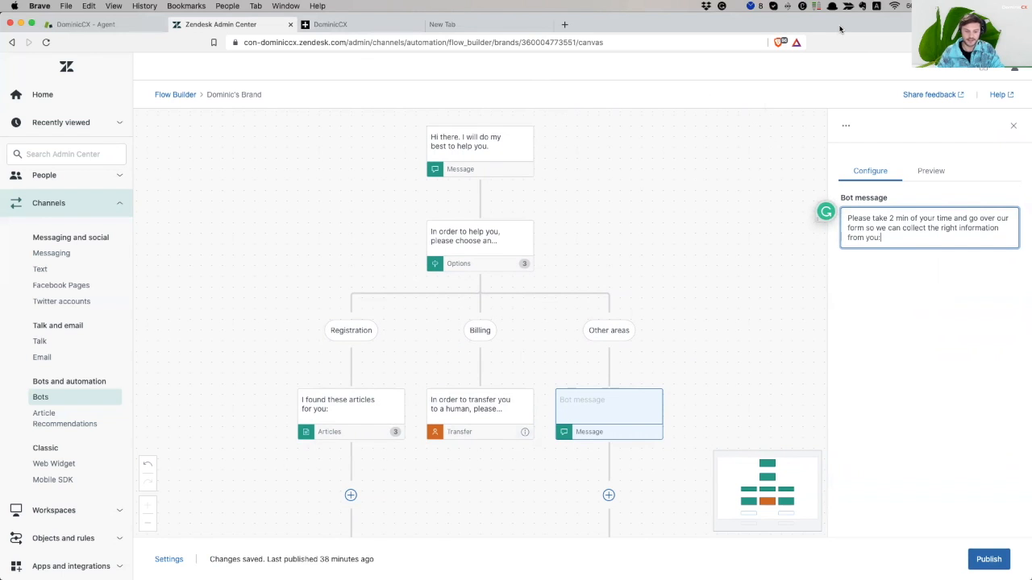
Step: Open dominiccx.com in a new browser tab
key("super+t")
type("dominiccx.com")
key("Return")
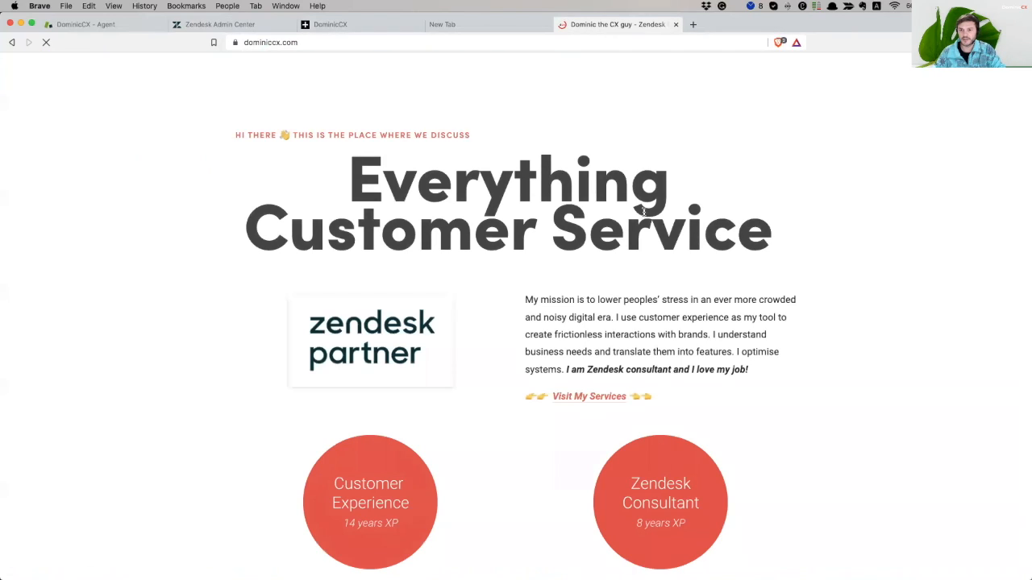
Step: Copy the dominiccx.com Get Quote page URL and paste it on a new line of the Other areas message
left_click(806, 83)
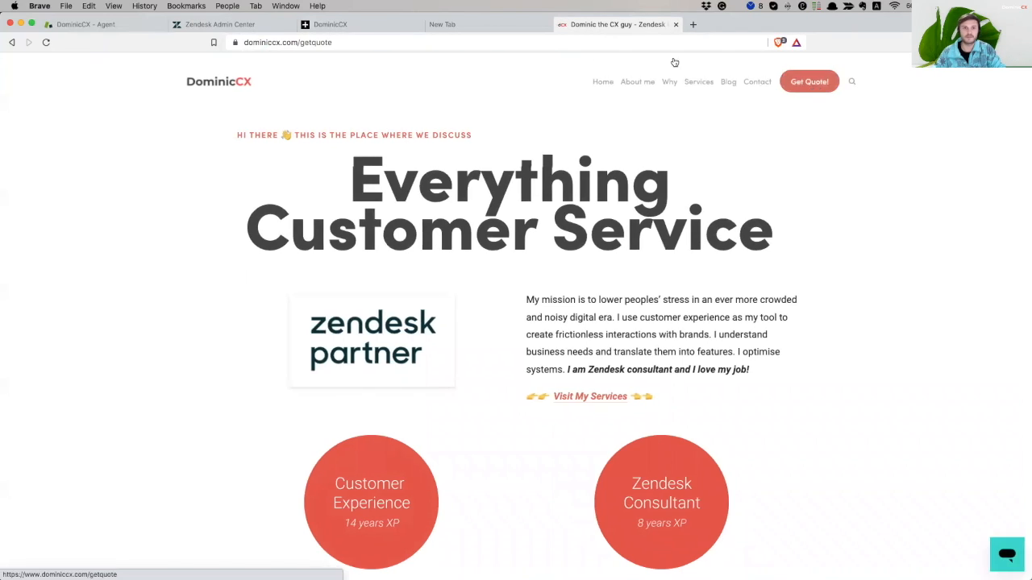
left_click(387, 42)
key("super+c")
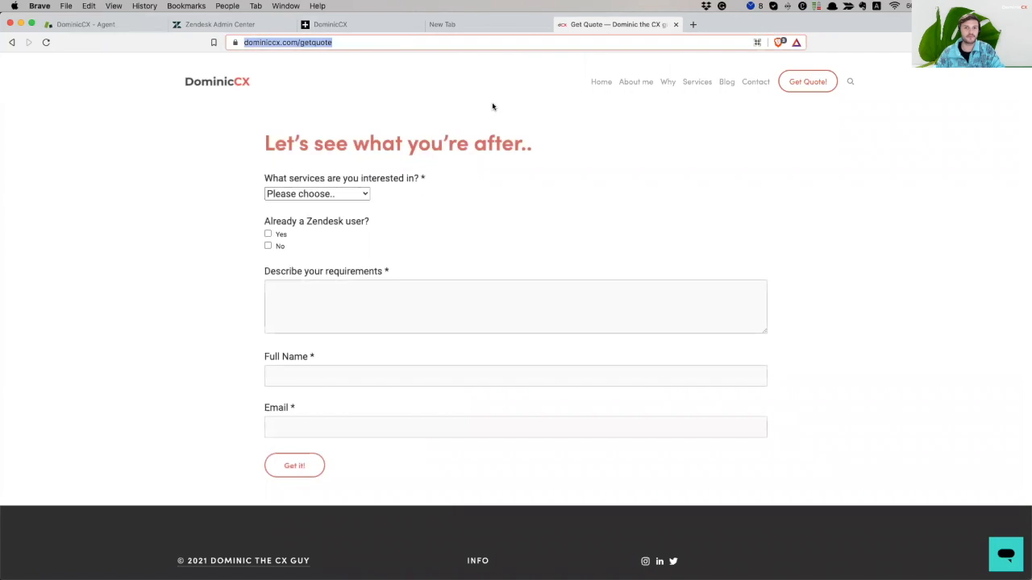
key("super+2")
key("Return")
key("super+v")
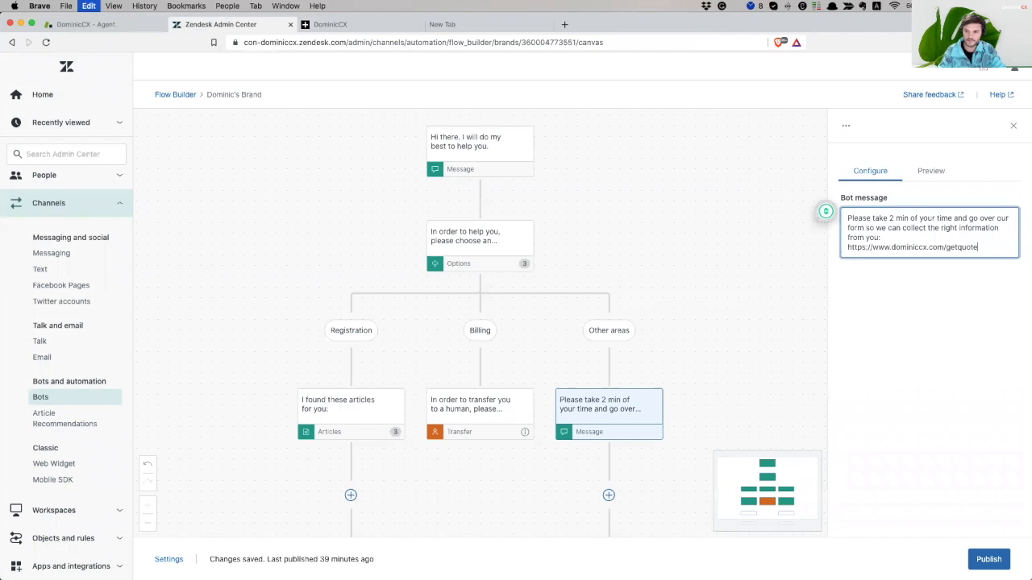
Step: Publish the updated bot flow and go to the flow's Settings page for Dominic's Brand
left_click(1002, 557)
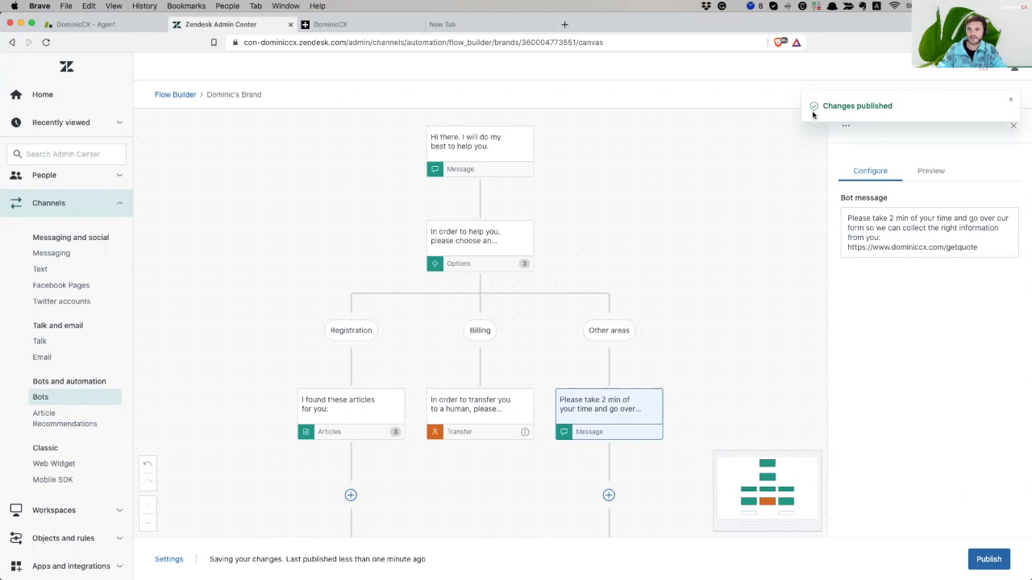
scroll(657, 293, "down", 2)
scroll(656, 294, "up", 2)
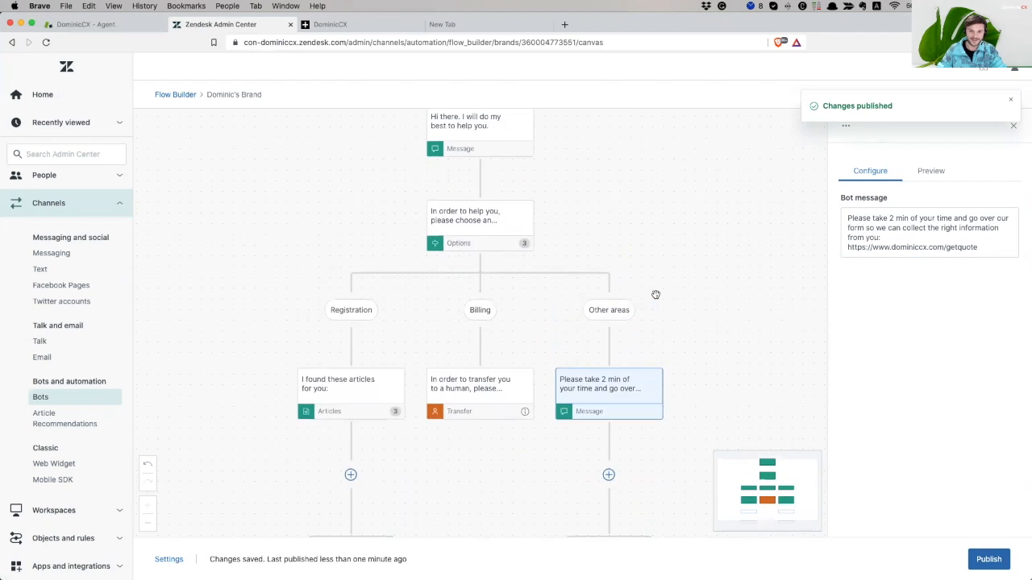
scroll(541, 278, "up", 1)
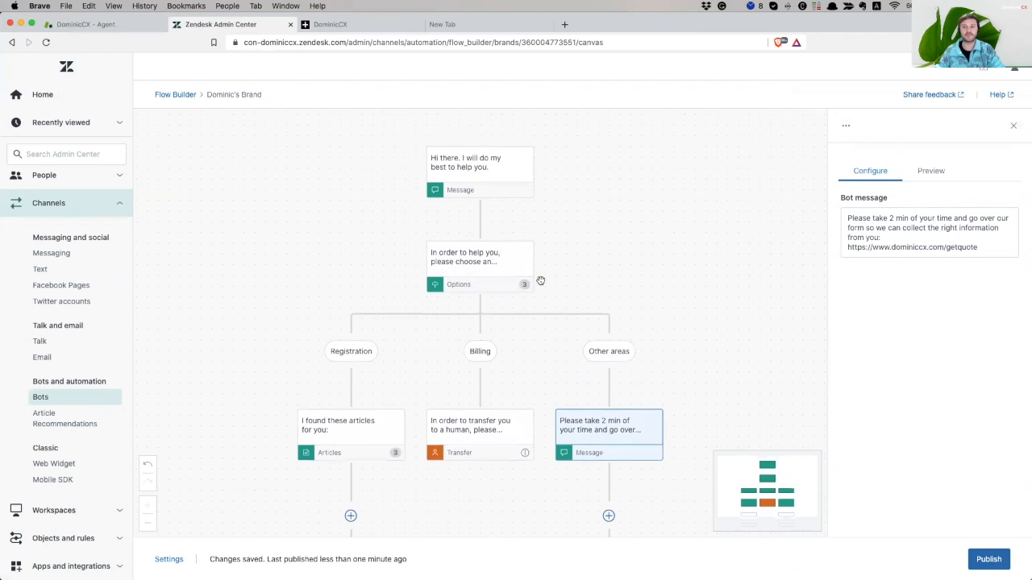
scroll(542, 281, "down", 1)
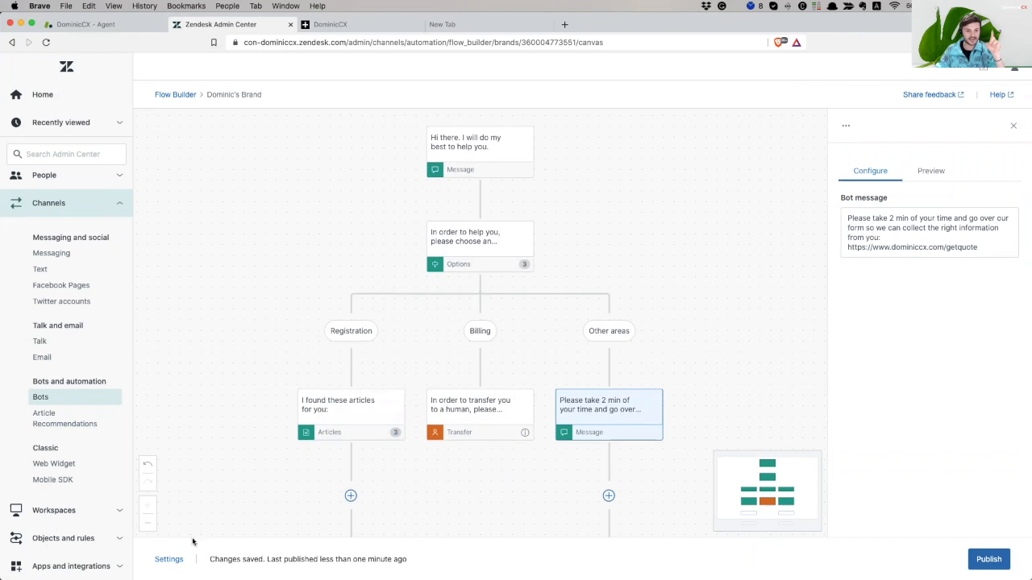
left_click(169, 560)
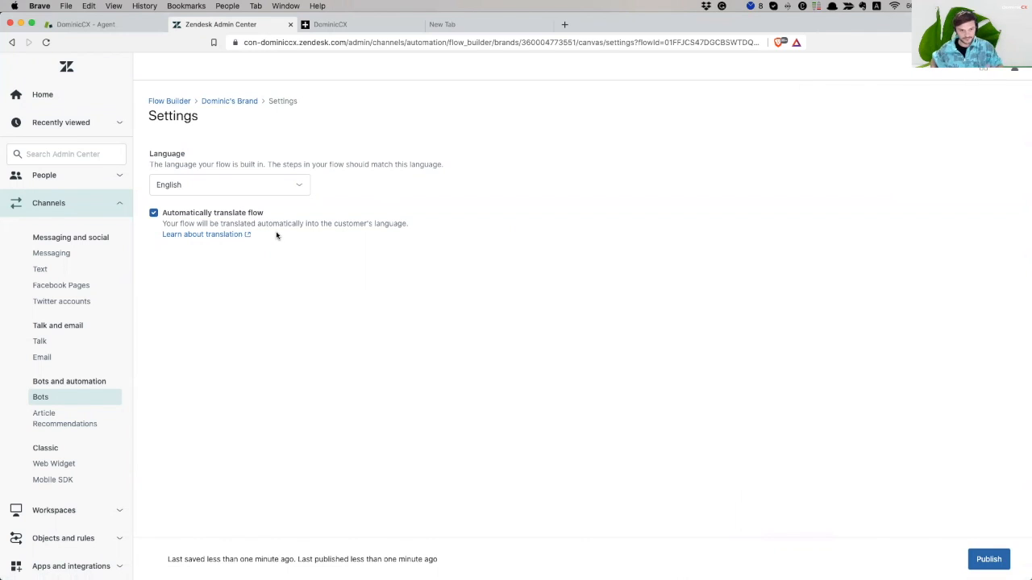
Step: Keep English as the flow language with automatic translation on, and publish again
left_click(226, 193)
left_click(224, 272)
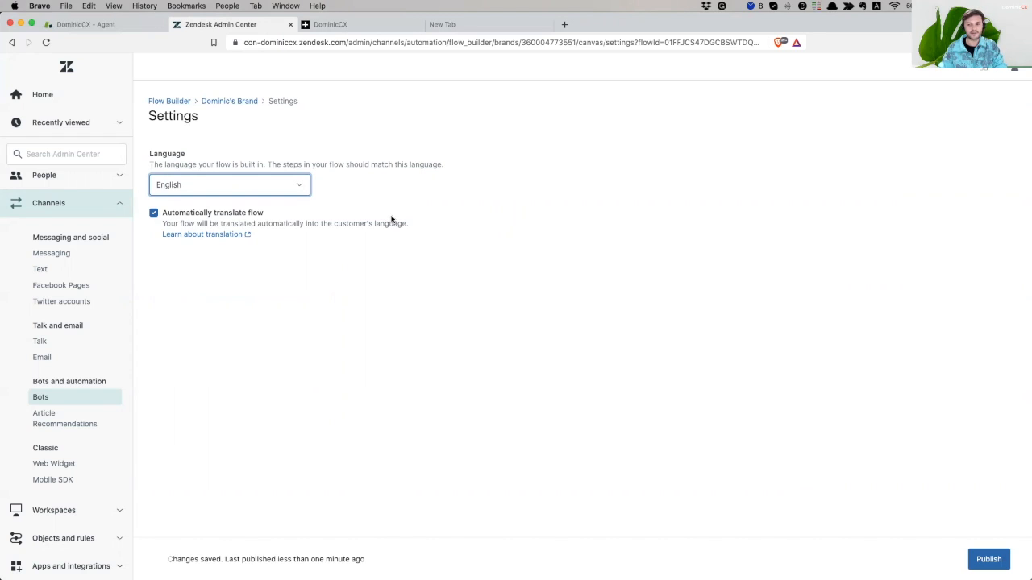
scroll(524, 272, "right", 1)
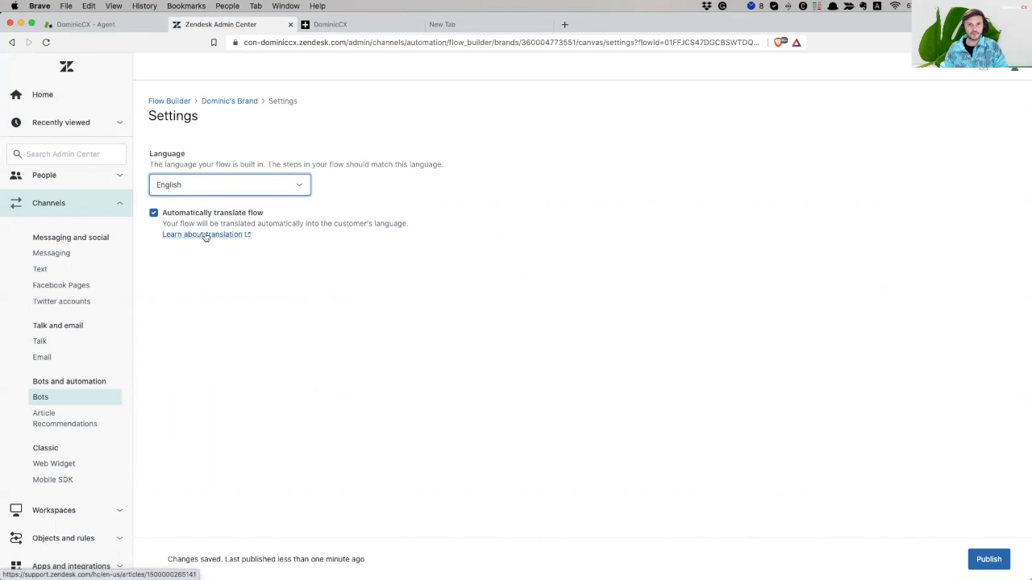
left_click(978, 563)
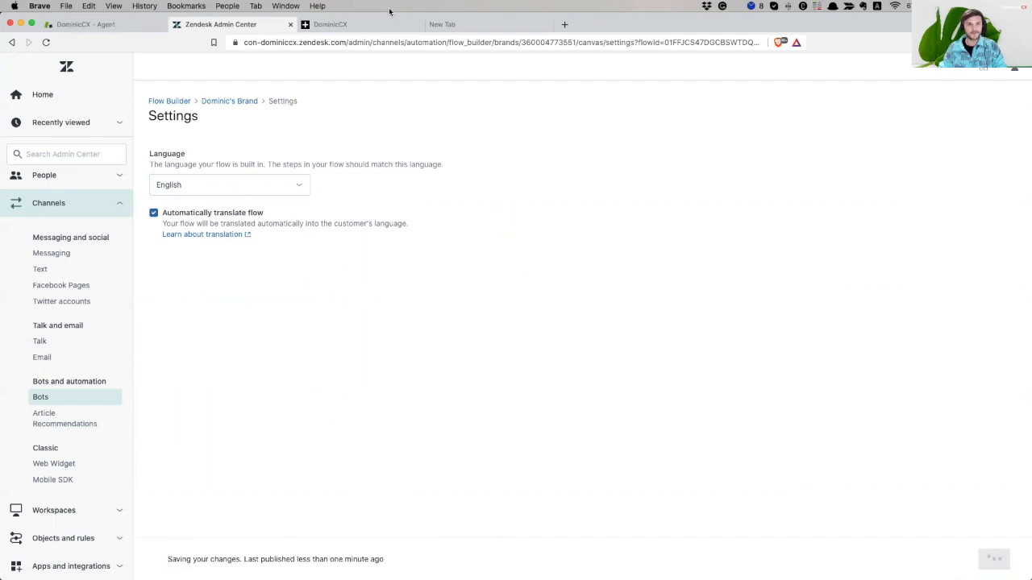
Step: Load the DominicCX help center home page in a new private Brave window
left_click(341, 25)
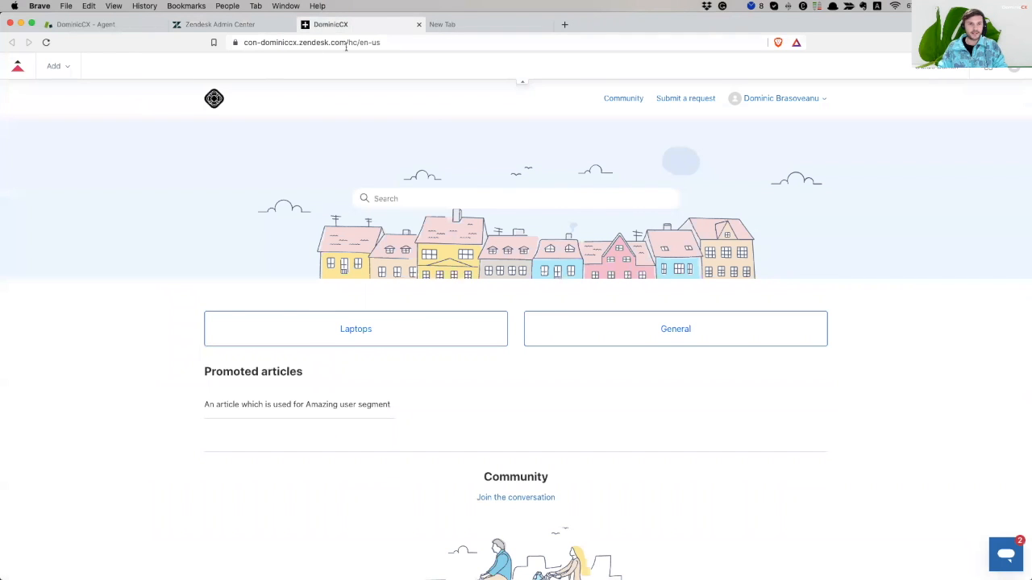
left_click(394, 41)
key("super+c")
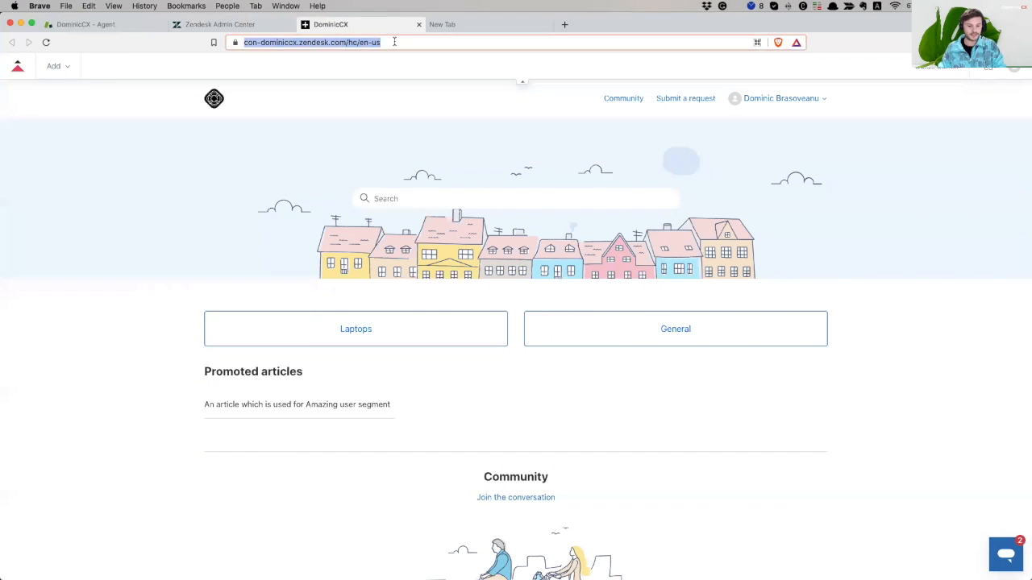
key("super+shift+n")
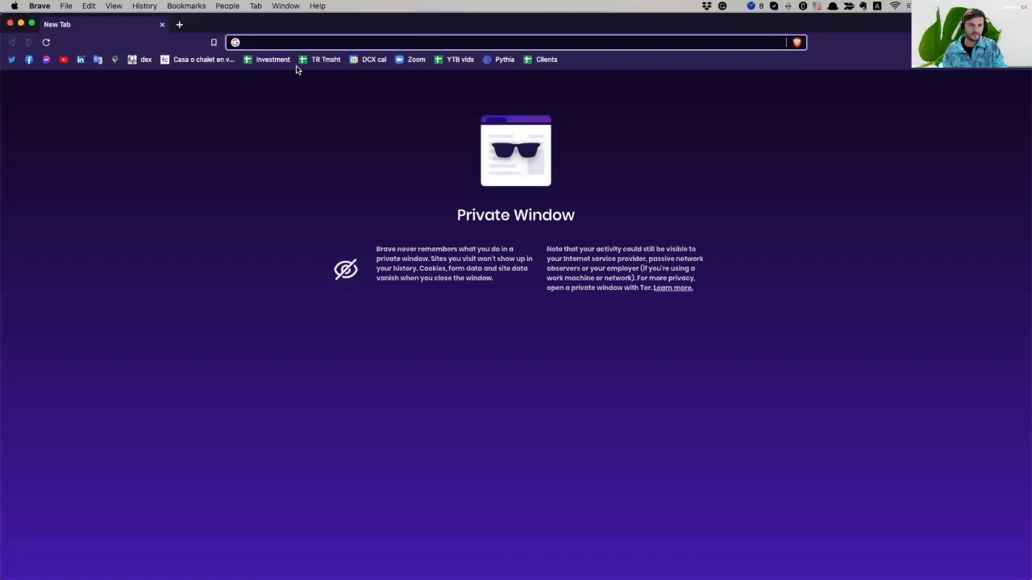
key("super+v")
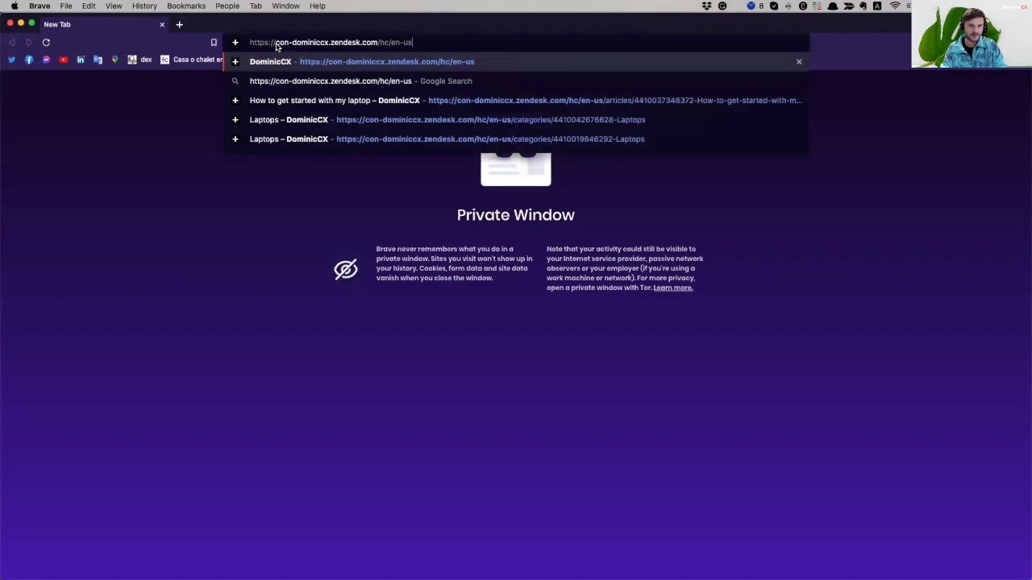
key("Return")
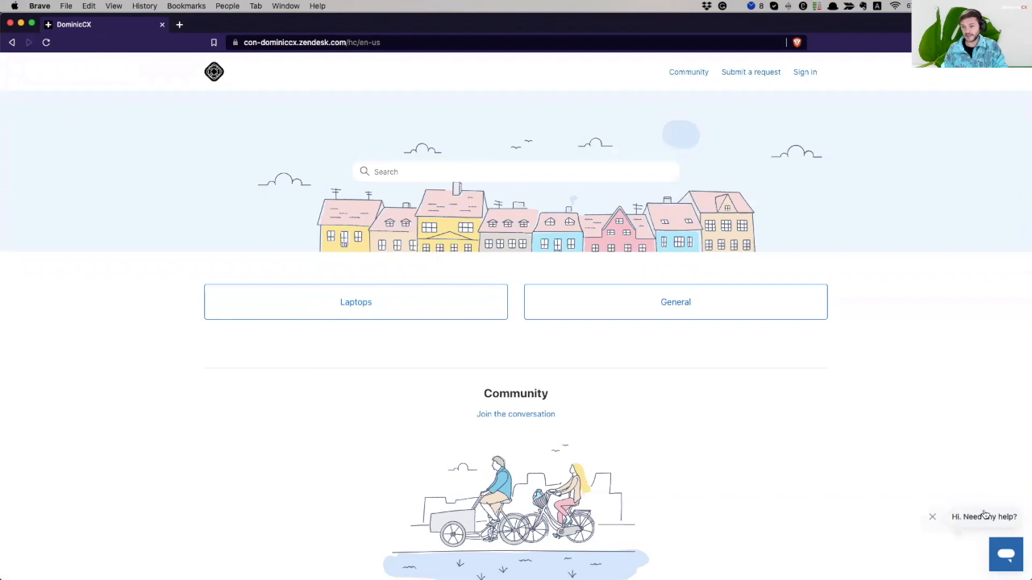
Step: Start the chat bot, choose Other areas, and follow the getquote link in its reply
left_click(1007, 553)
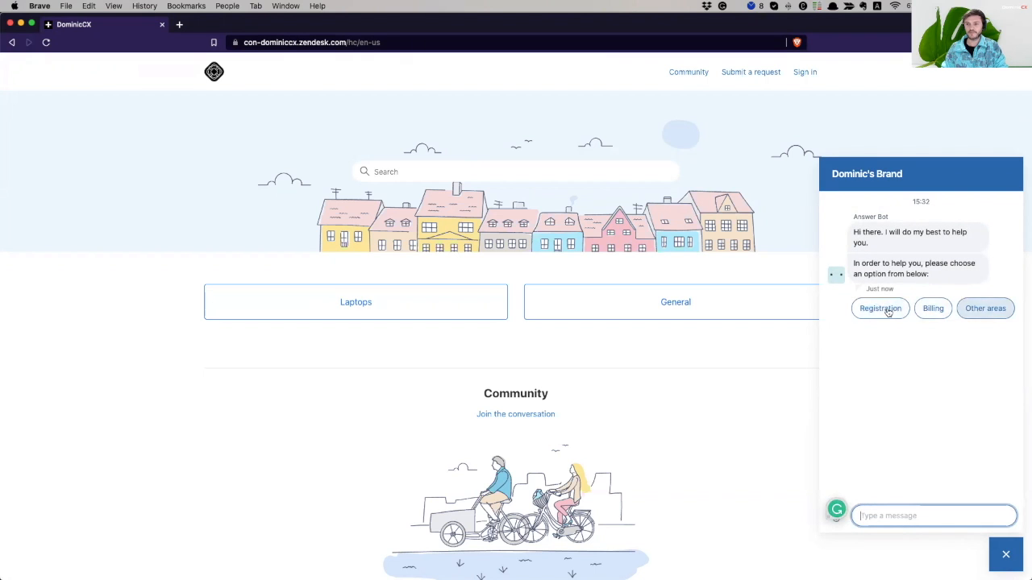
left_click(991, 313)
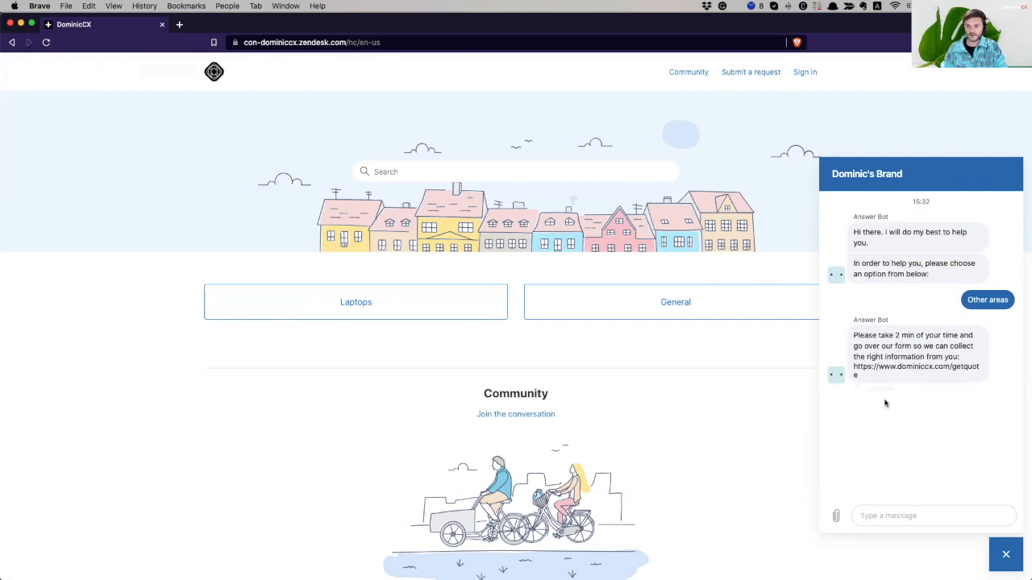
left_click(936, 365)
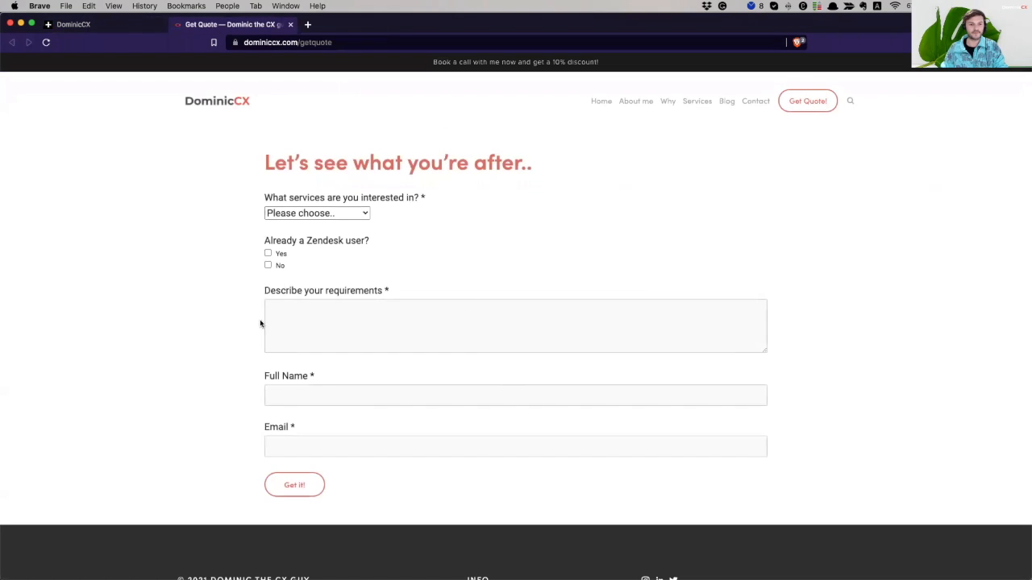
Step: Close the Get Quote page and the private window, back to the Admin Center flow settings
key("super+w")
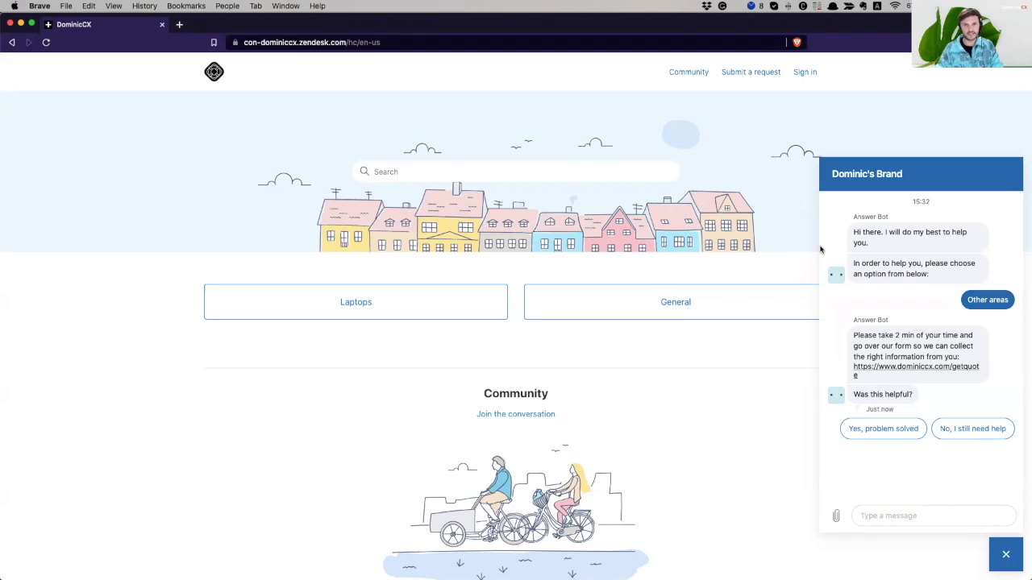
left_click(10, 25)
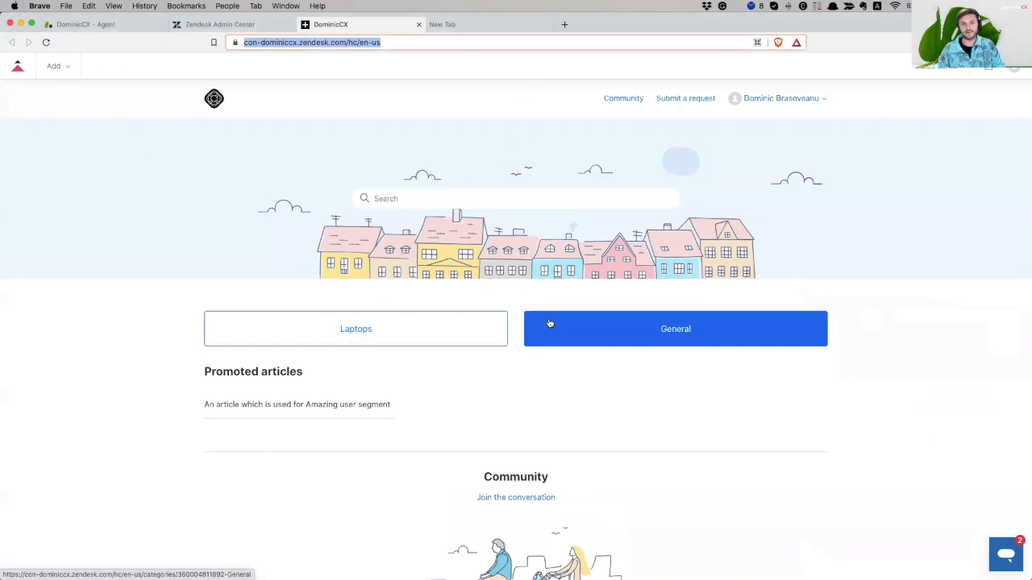
left_click(203, 26)
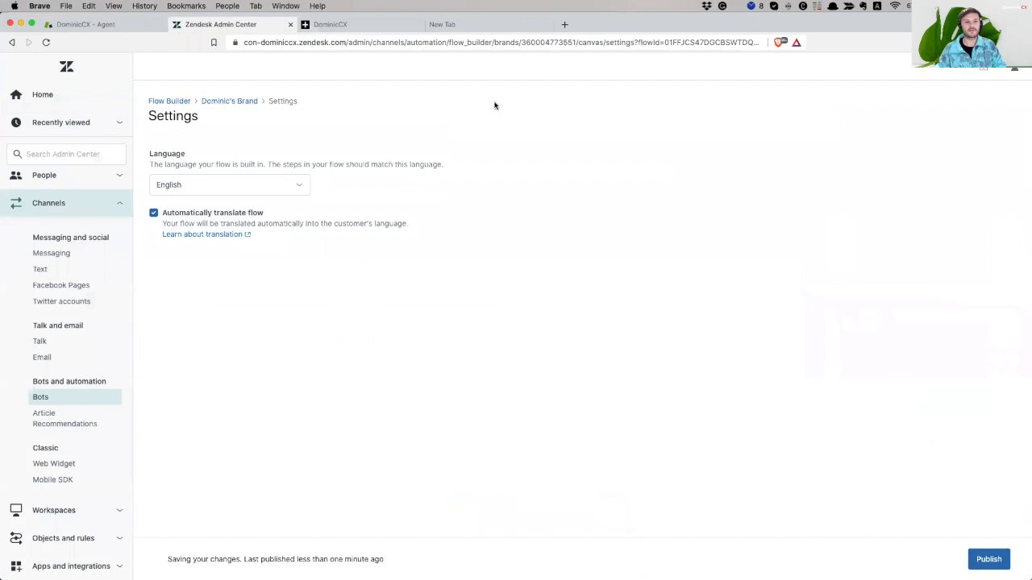